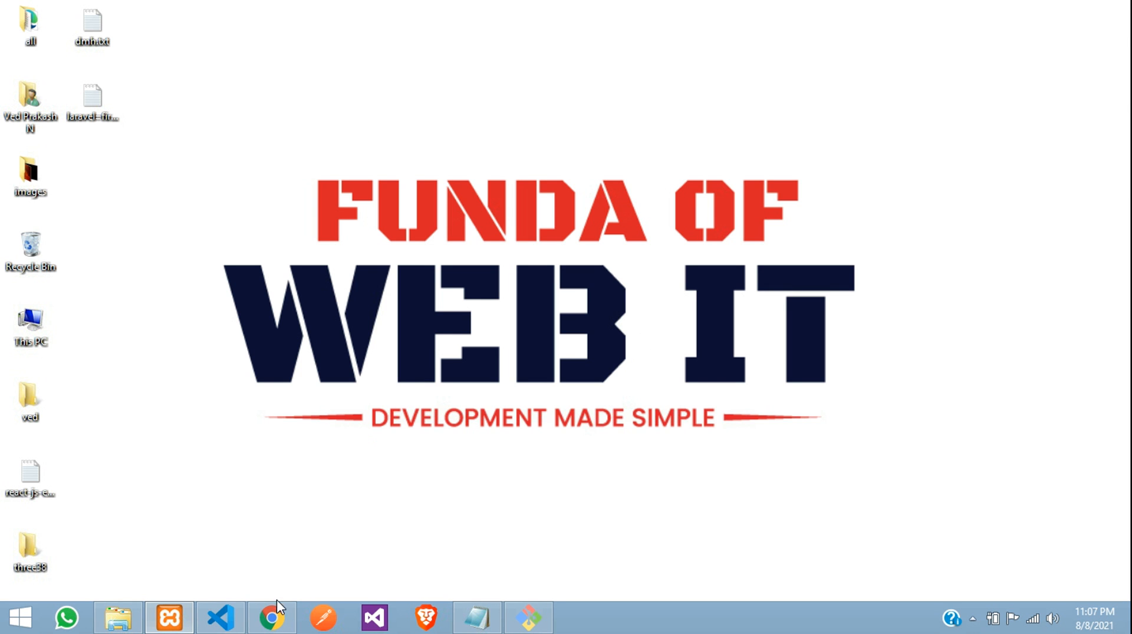
Review the Laravel contacts page, the Firebase-stored contacts and the saving-data docs, then return to the controller code
click(271, 616)
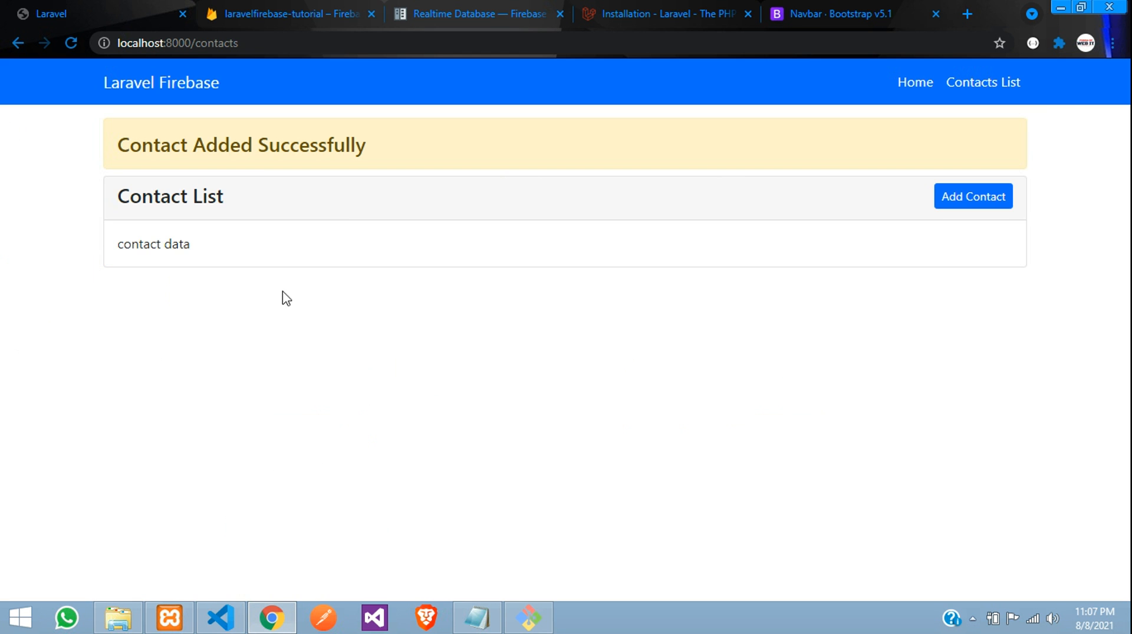
click(258, 14)
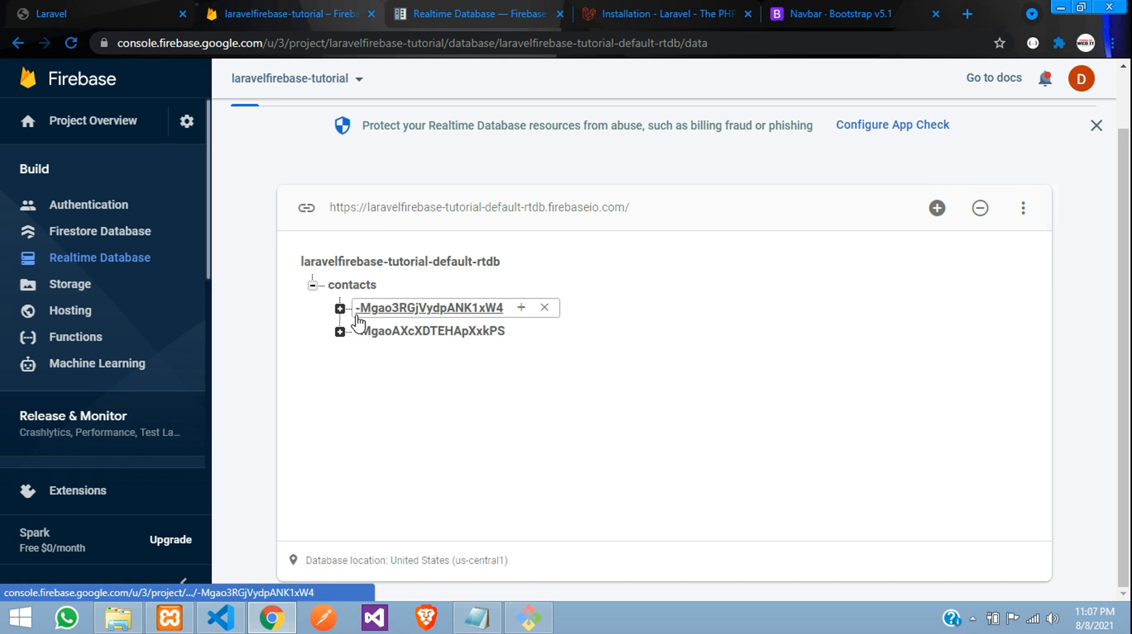
click(51, 13)
drag(110, 185, 185, 248)
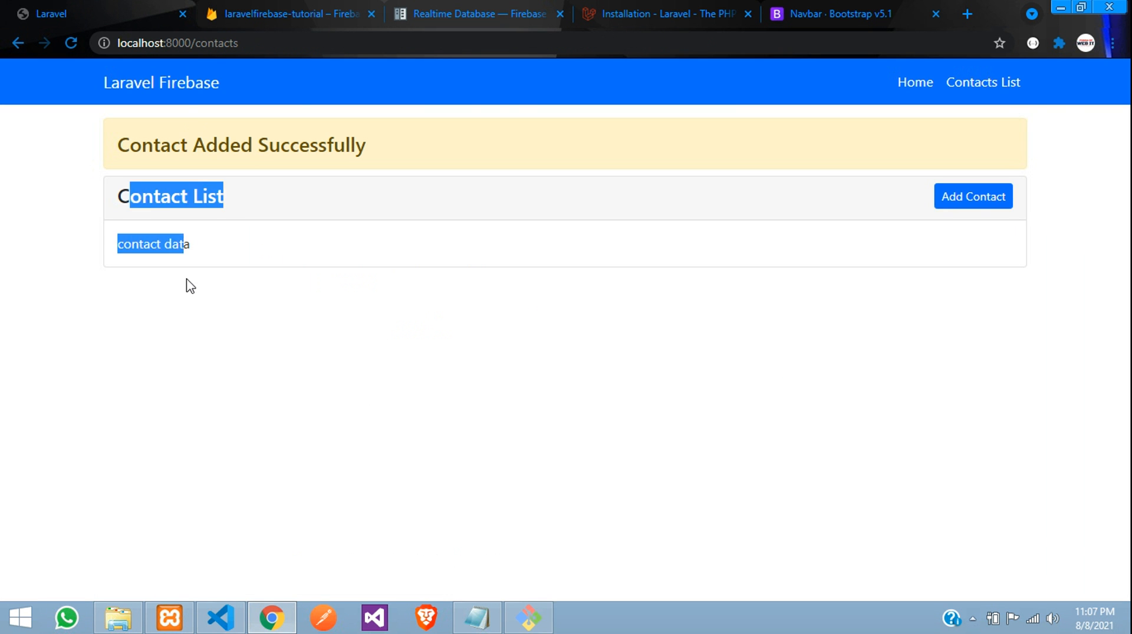
click(188, 285)
click(478, 13)
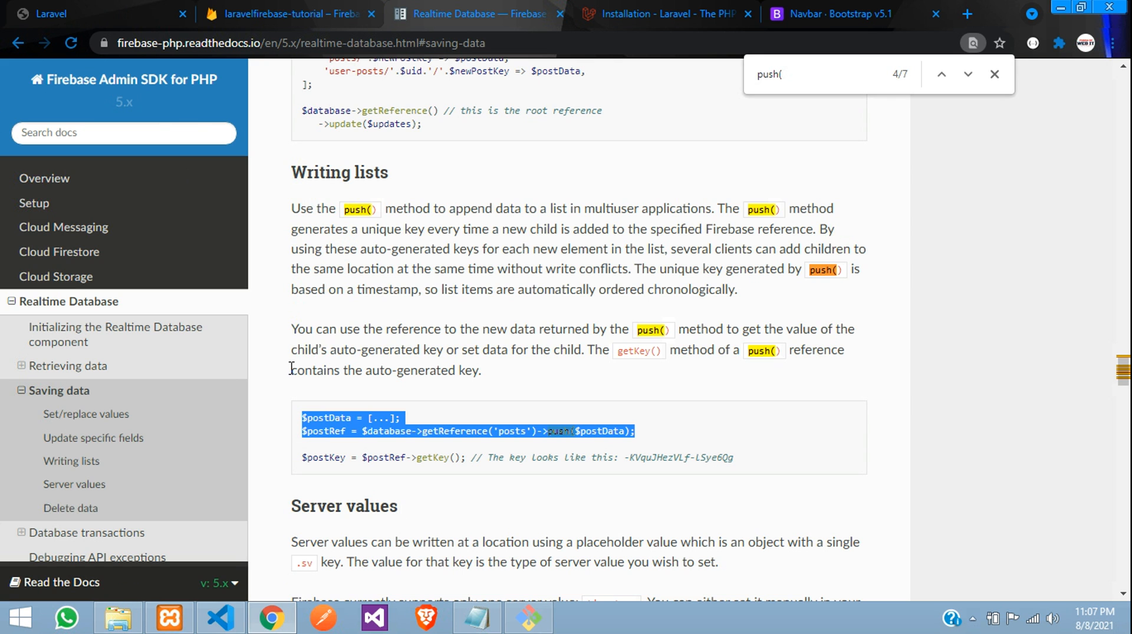
click(223, 618)
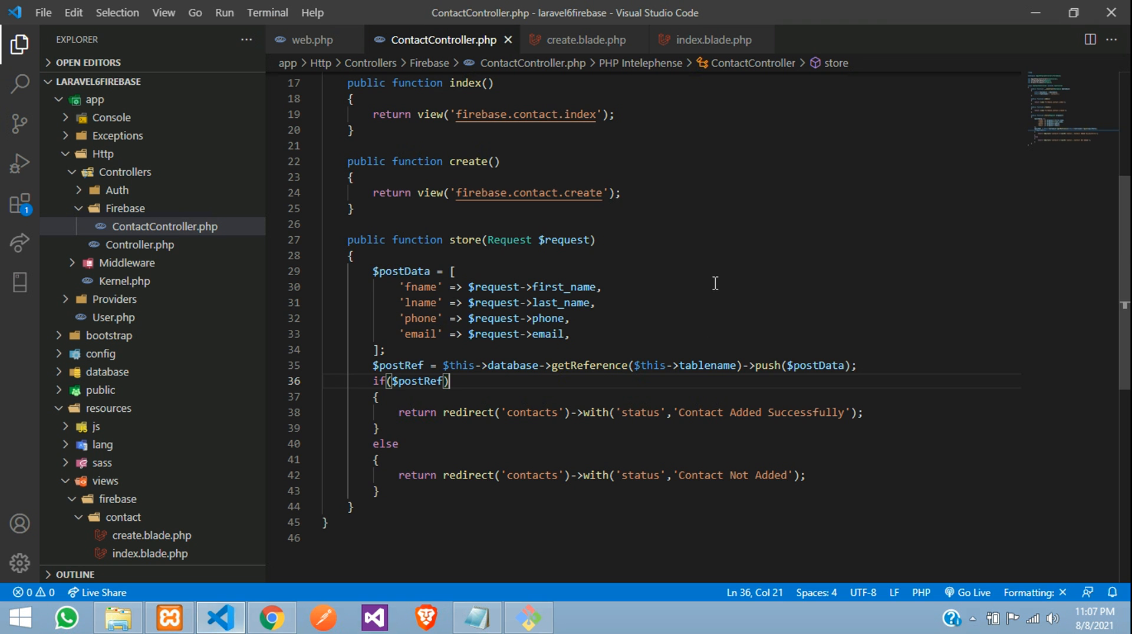
Check web.php and reload localhost/contacts to see the Contact List card's placeholder text
click(311, 39)
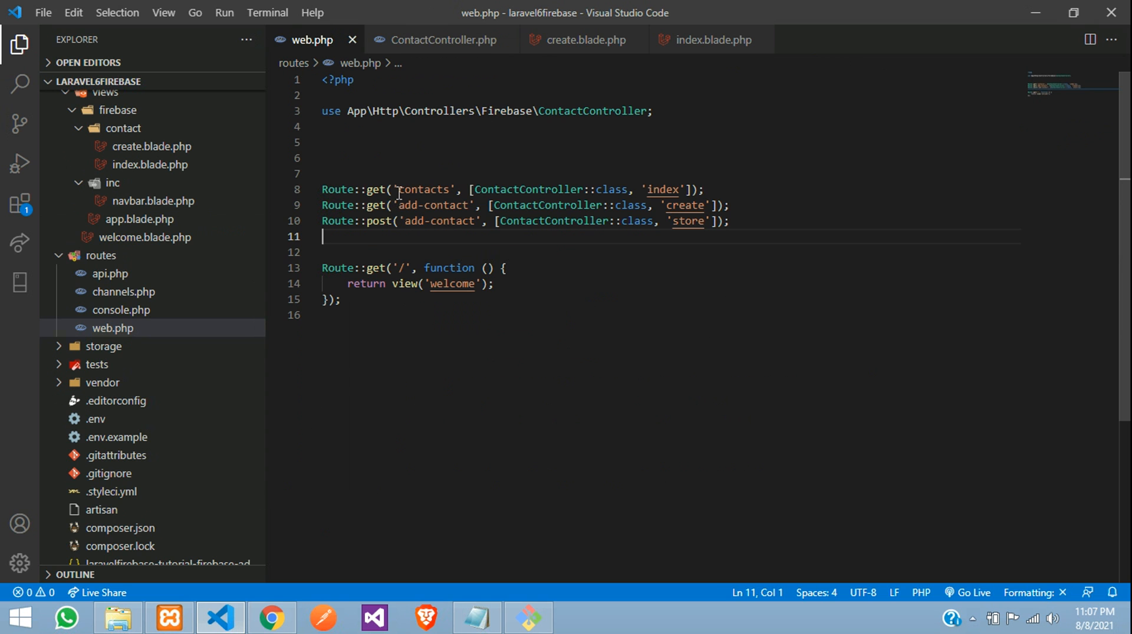
click(269, 617)
click(51, 13)
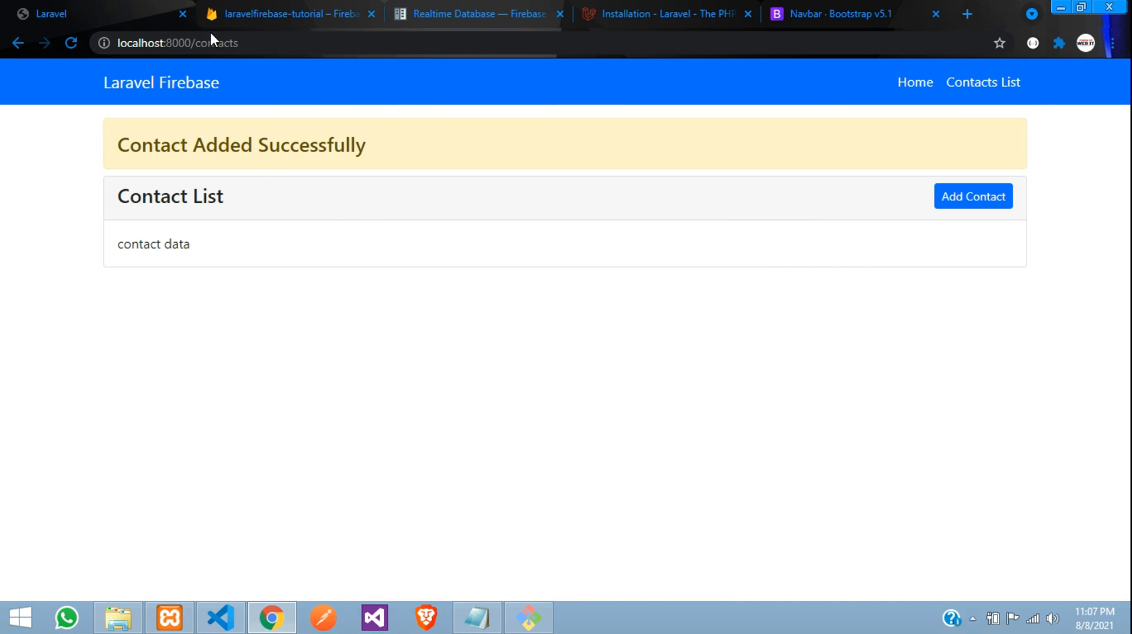
double_click(224, 43)
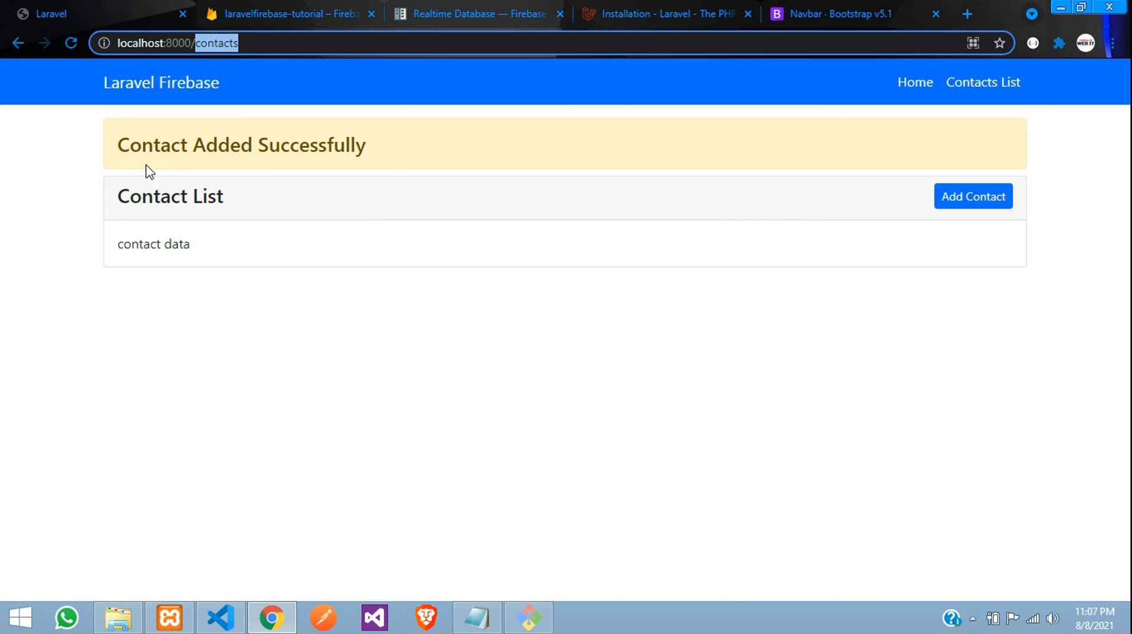
key(Return)
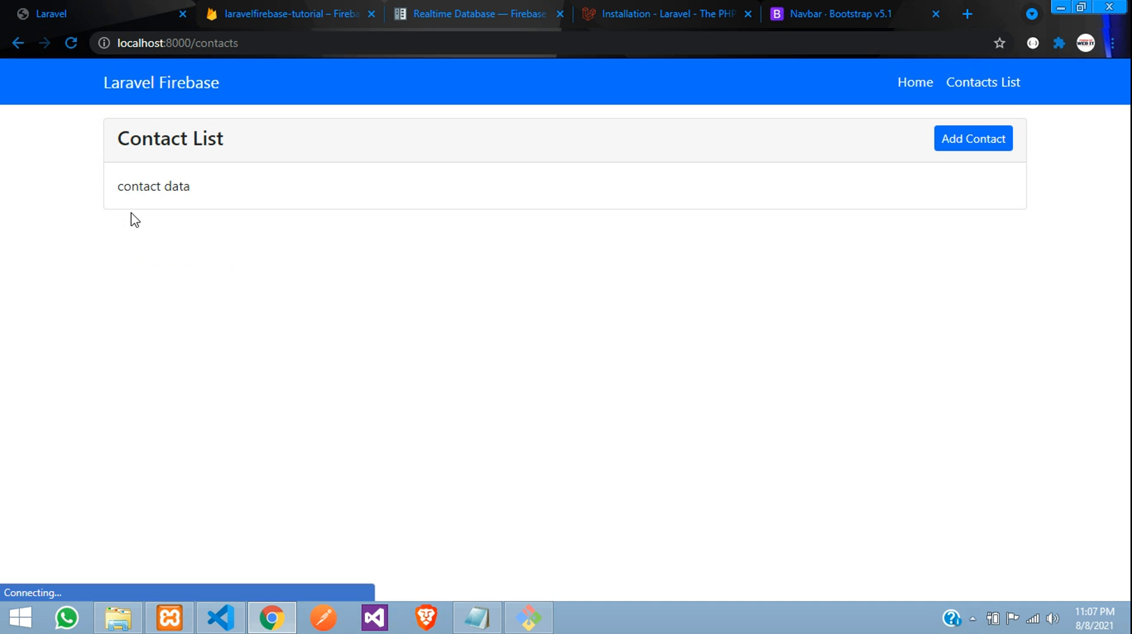
double_click(129, 186)
click(267, 191)
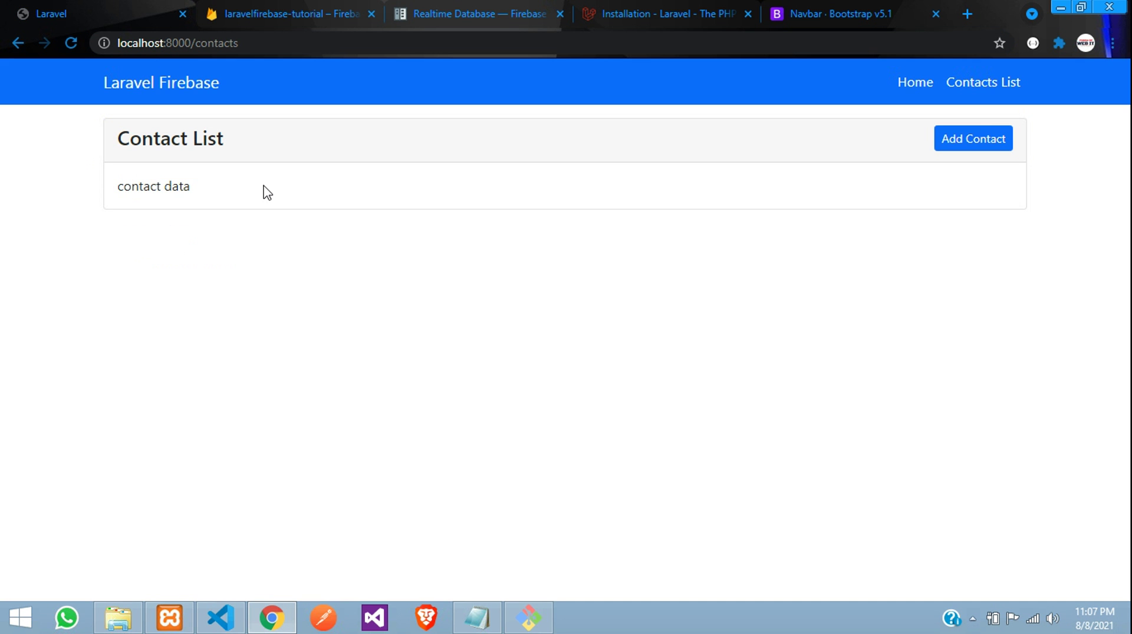
double_click(129, 186)
click(220, 618)
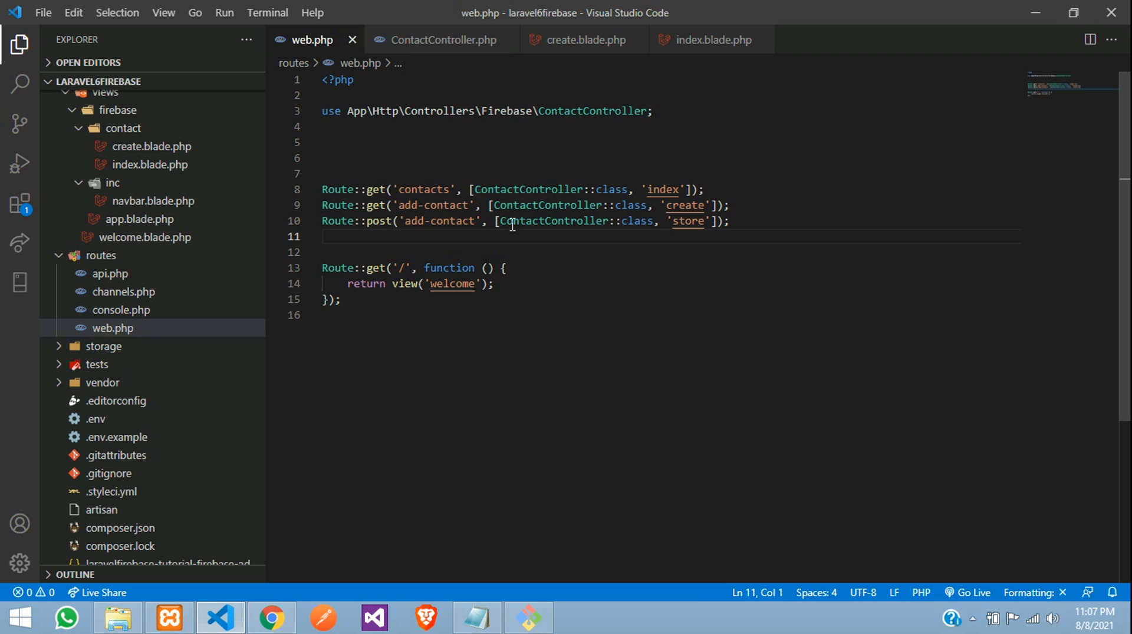
Follow the contacts route to the controller's index method and its firebase.contact.index view
double_click(423, 189)
click(664, 189)
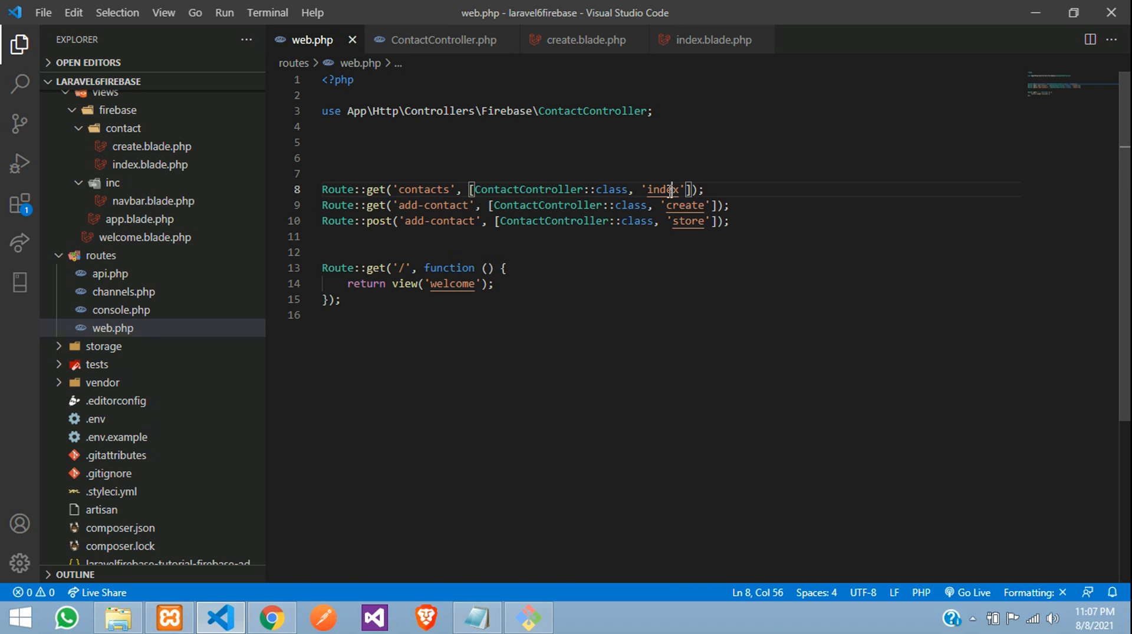
ctrl+click(664, 189)
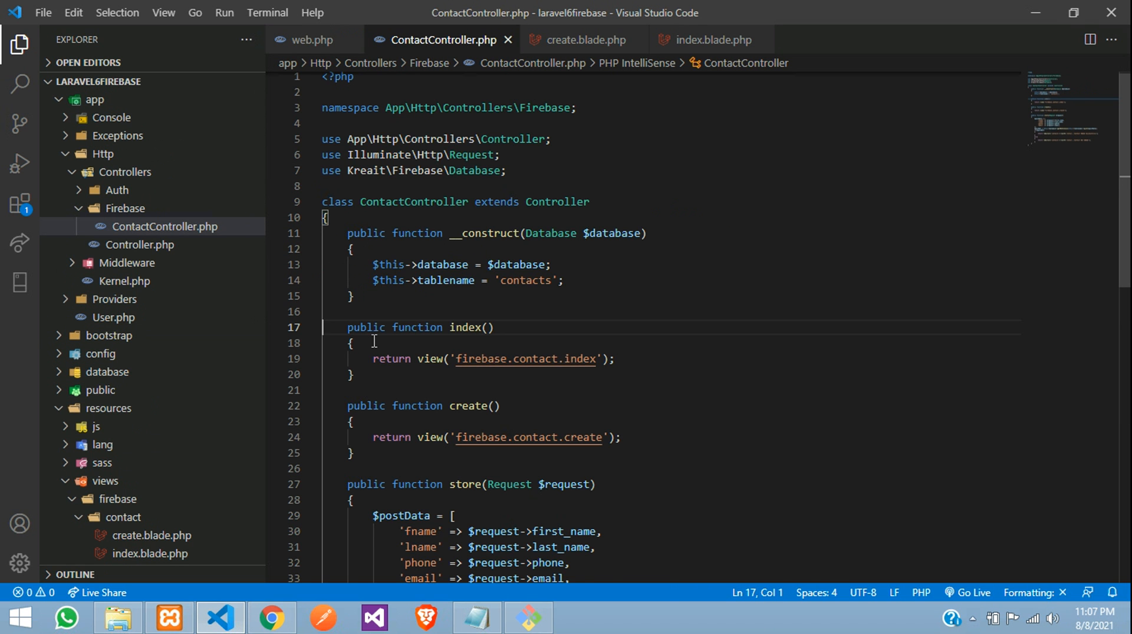
scroll(378, 303, down, 2)
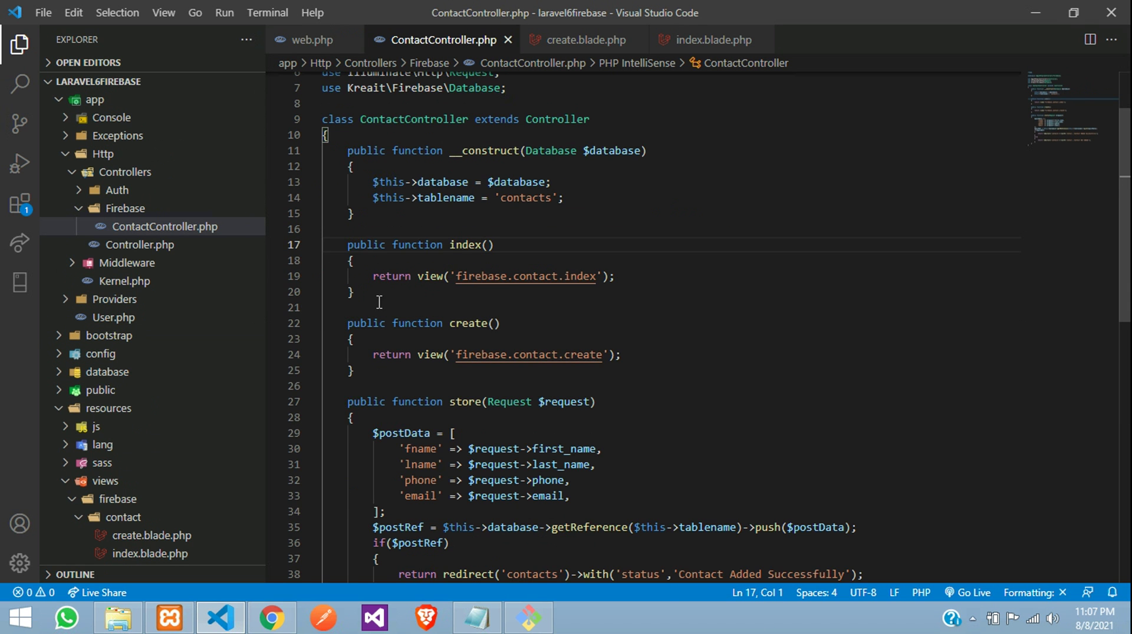
click(585, 276)
ctrl+click(584, 277)
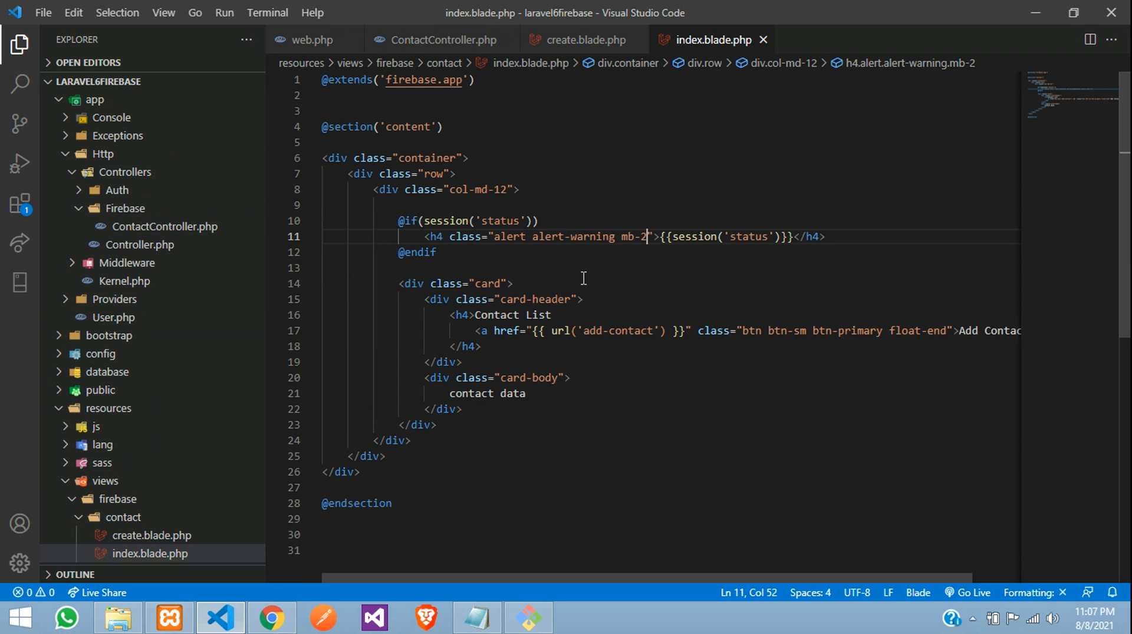
Replace the 'contact data' placeholder with a bordered table containing a thead row
double_click(459, 395)
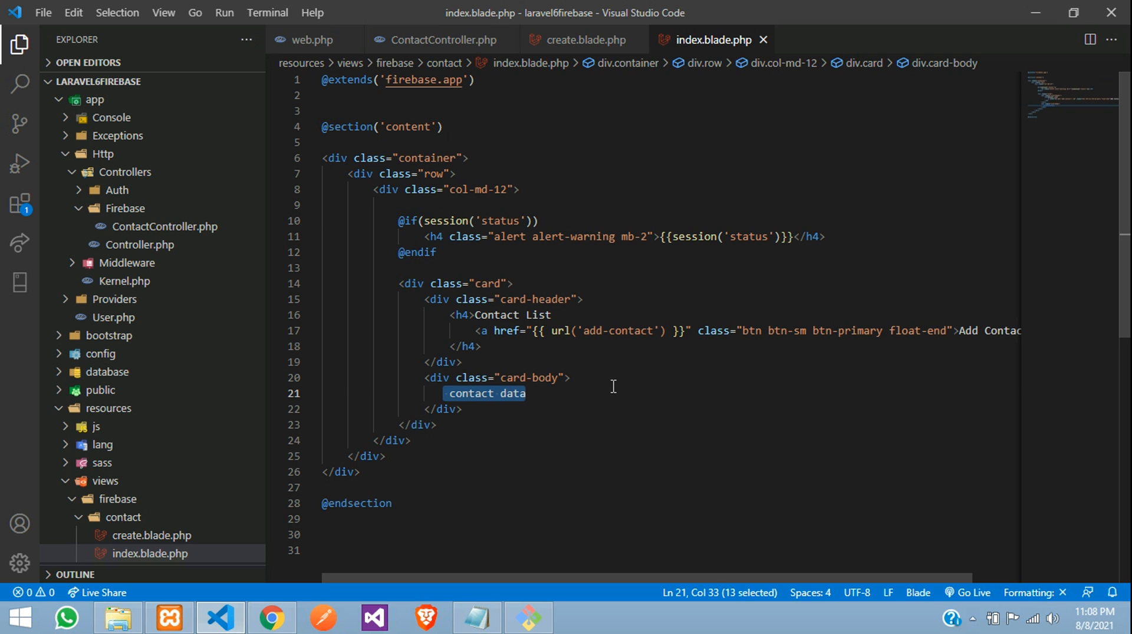
key(BackSpace)
key(Return)
key(Return)
key(Up)
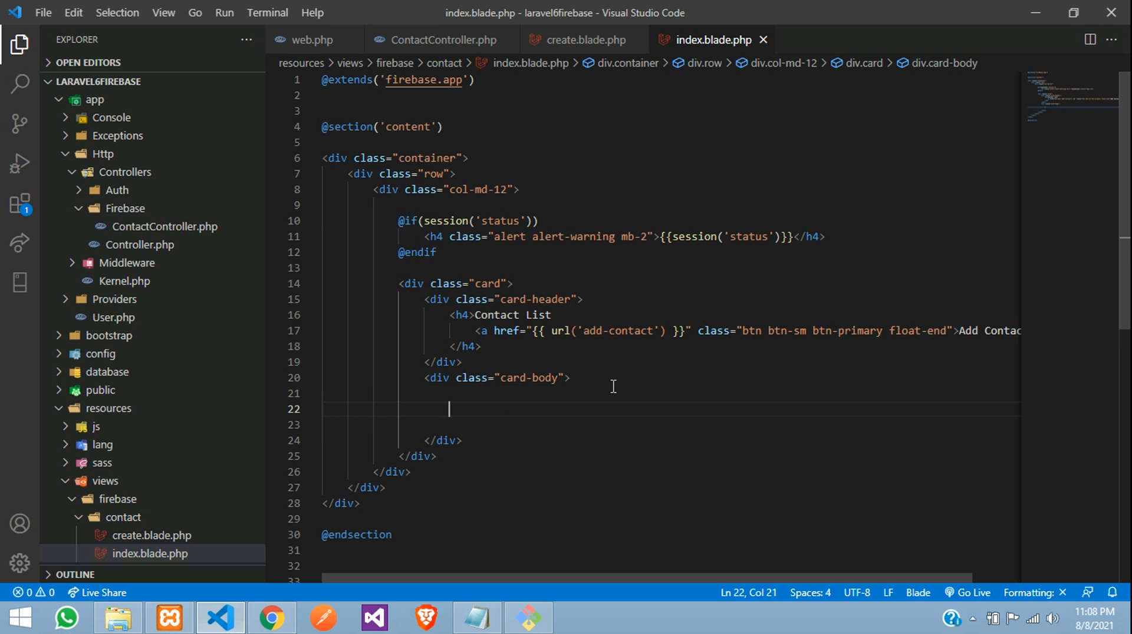
text(table.tab)
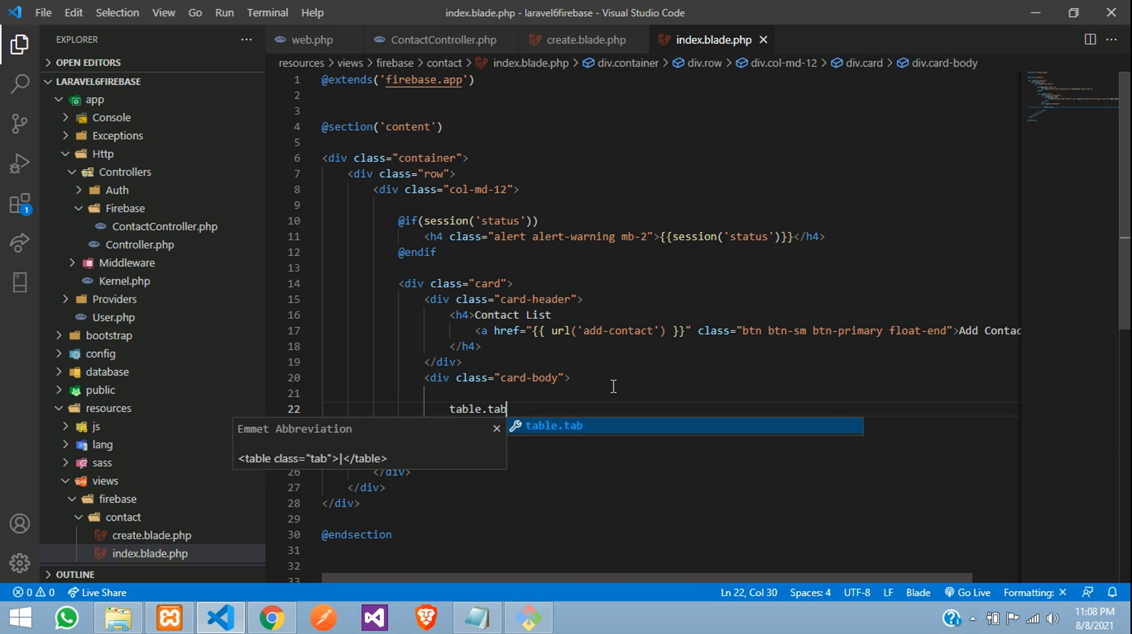
text(le.table-)
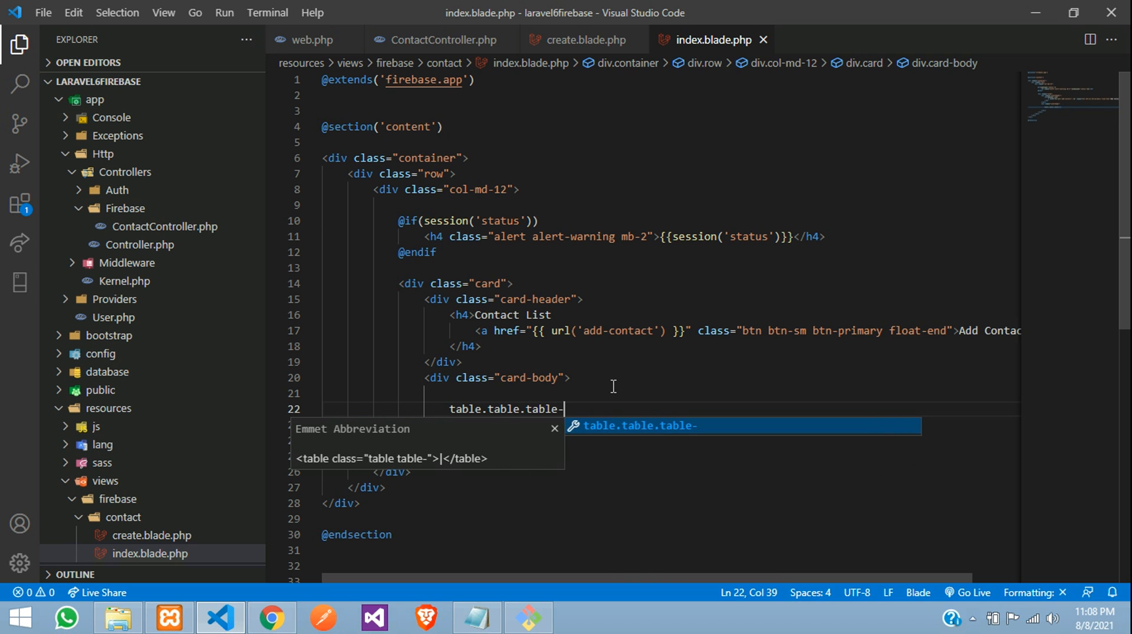
text(bordered)
key(Tab)
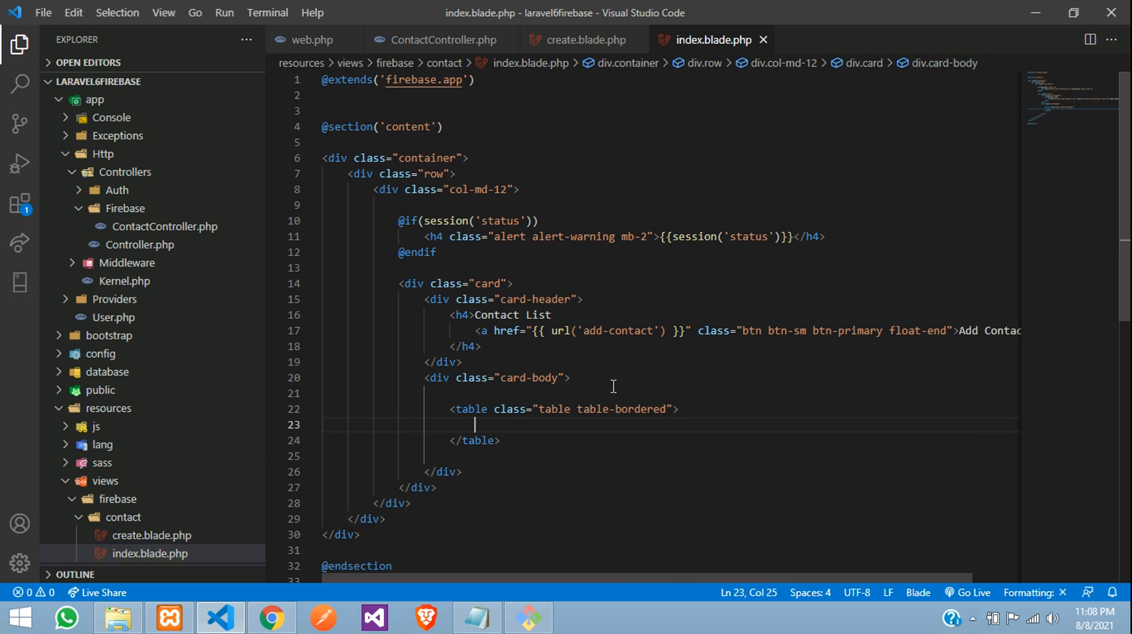
text(thead)
key(Tab)
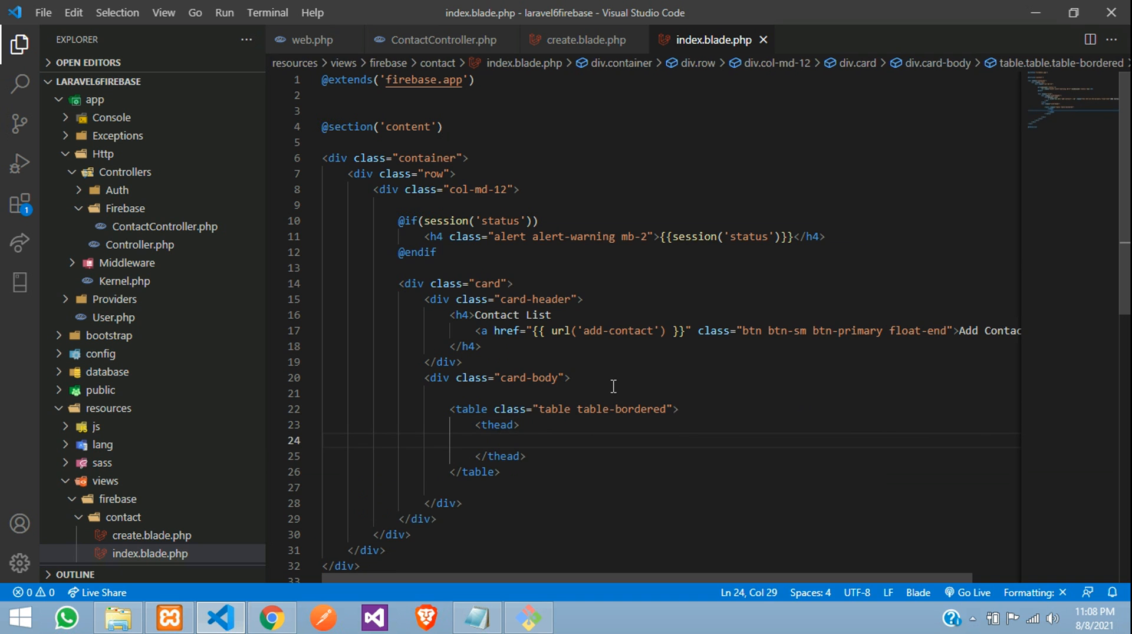
text(th)
key(BackSpace)
text(r)
key(Tab)
key(Return)
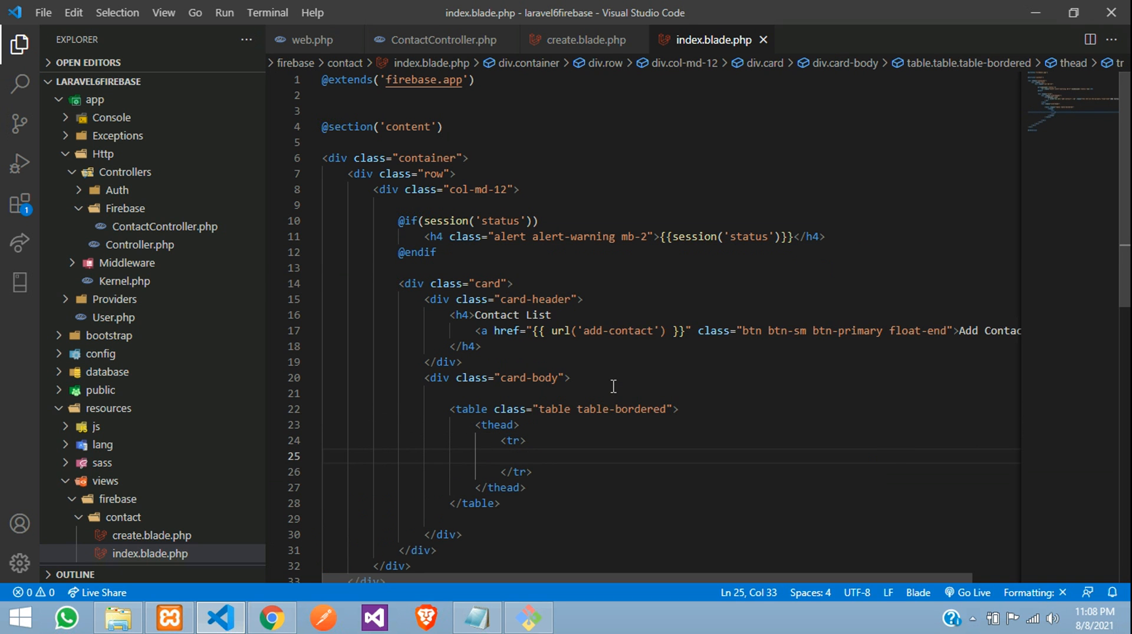
text(th)
Add header cells ID, First Name, Last Name, Email and Phone, fixing the Phone typo
key(Tab)
text(I)
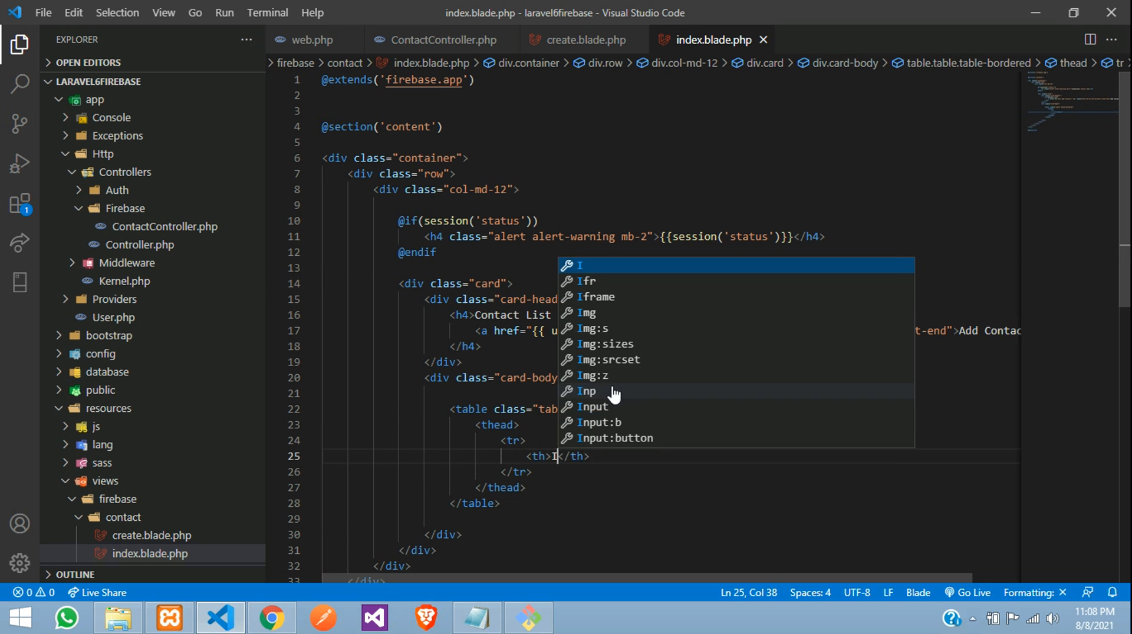
text(D)
key(Escape)
key(End)
key(Return)
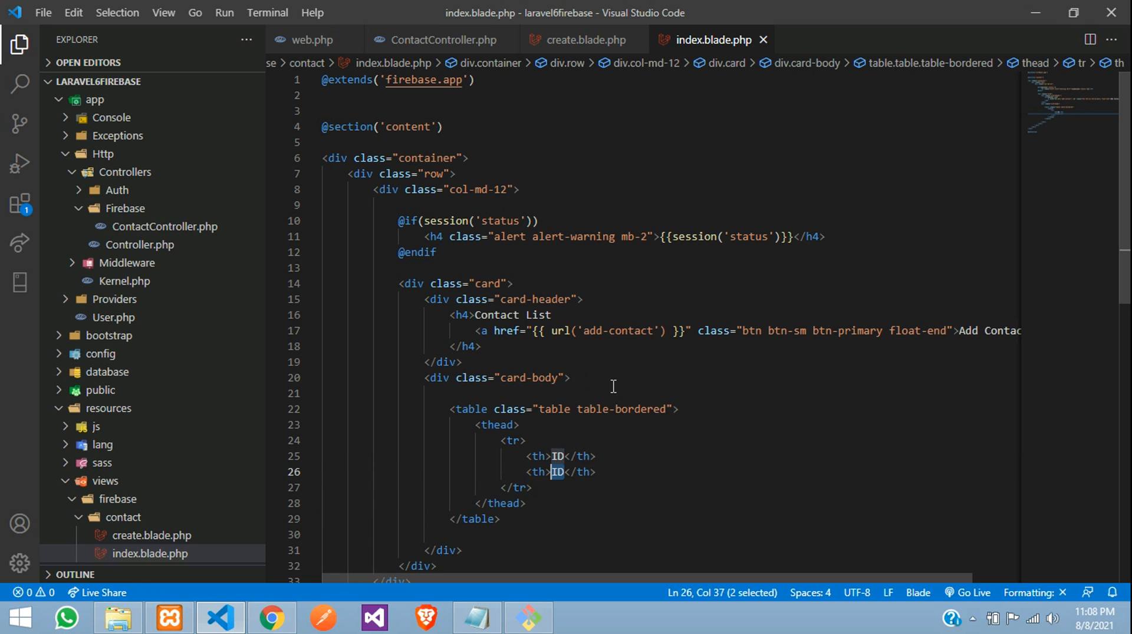
text(th)
key(Tab)
text(First Name)
key(shift+alt+Down)
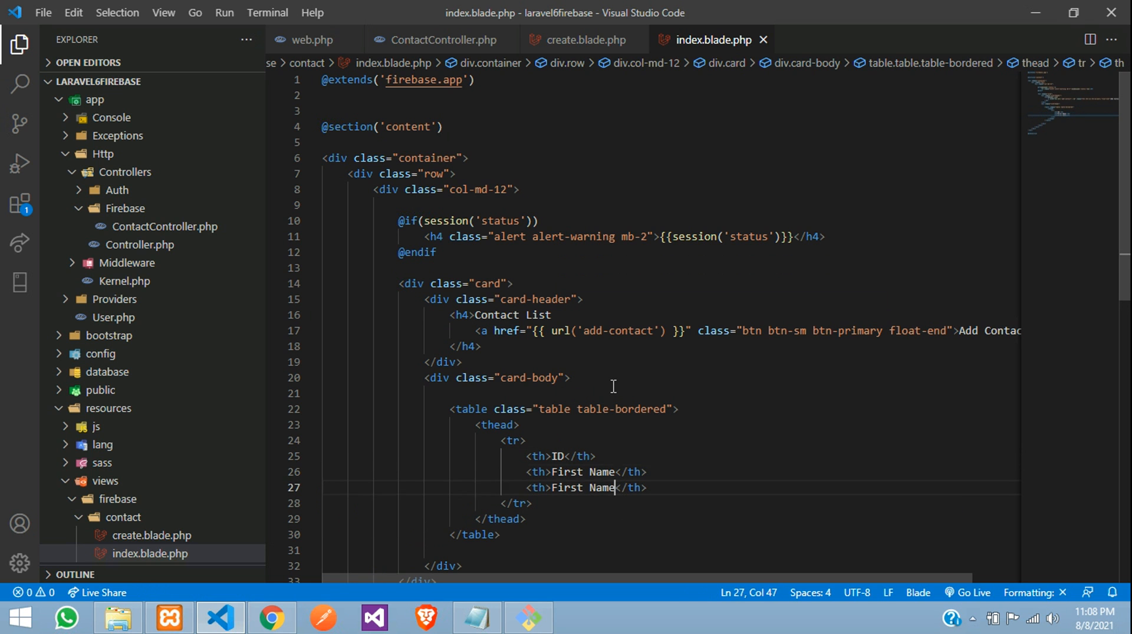
key(ctrl+Left)
key(ctrl+Left)
key(ctrl+shift+Right)
text(Last)
key(Escape)
key(ctrl+Left)
key(shift+alt+Down)
key(ctrl+shift+Right)
key(ctrl+shift+Right)
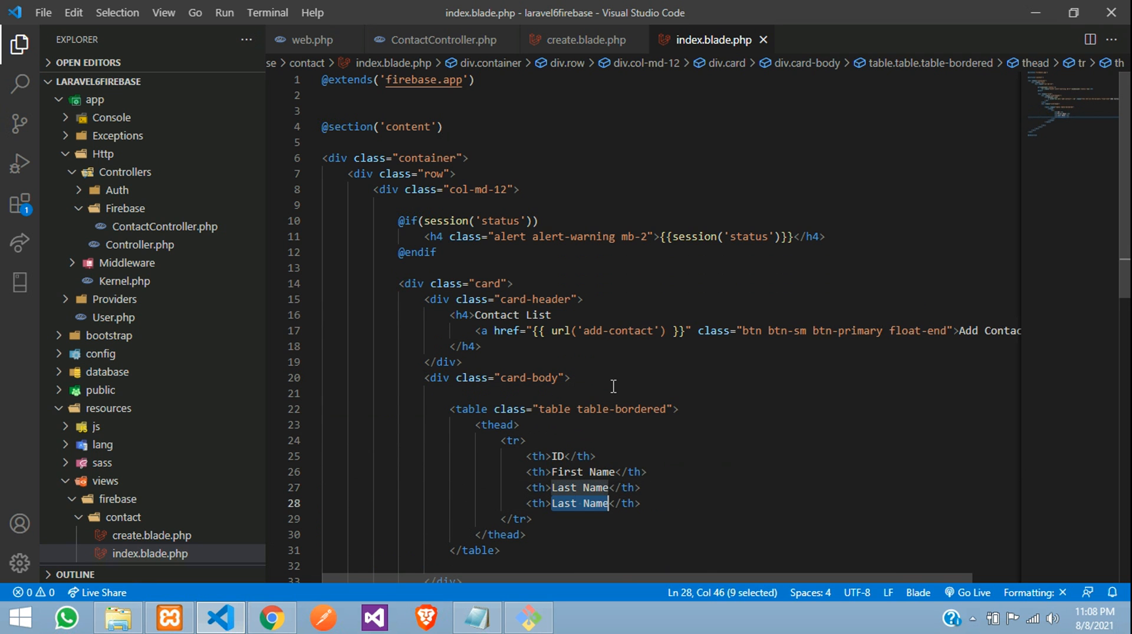
text(Email)
key(Escape)
key(shift+alt+Down)
key(ctrl+shift+Left)
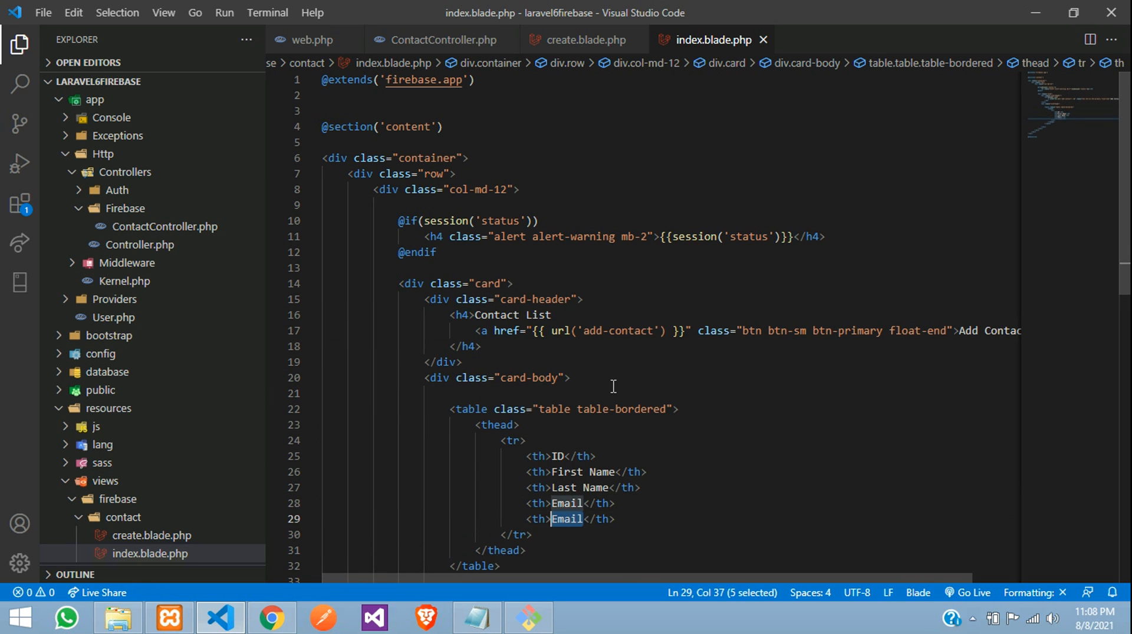
text(Phpojne)
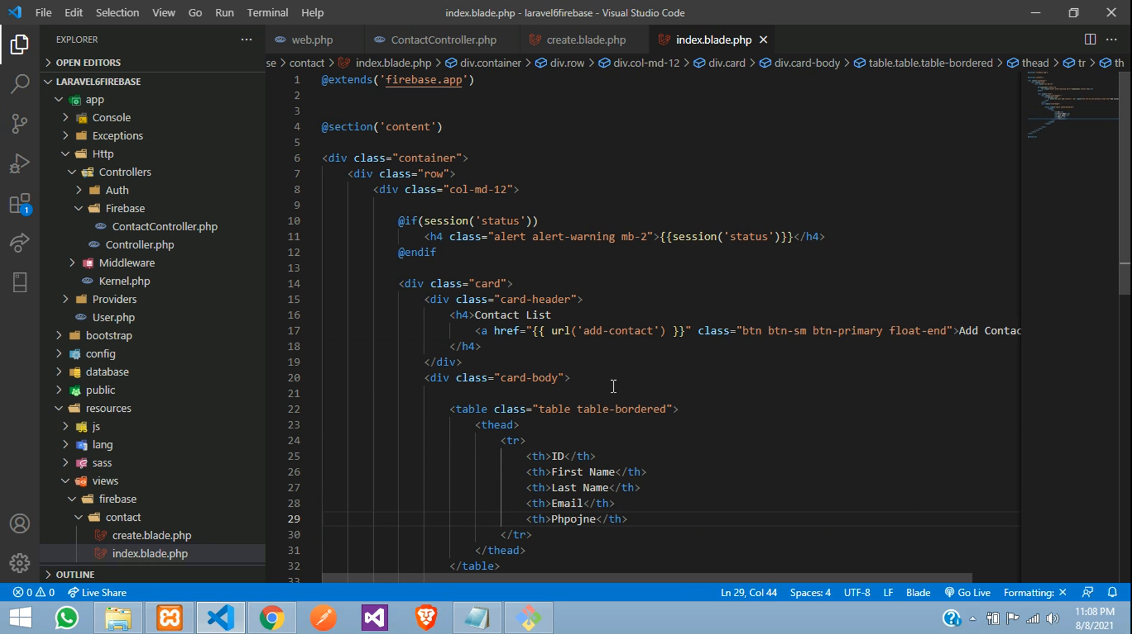
key(BackSpace)
key(BackSpace)
key(BackSpace)
text(on)
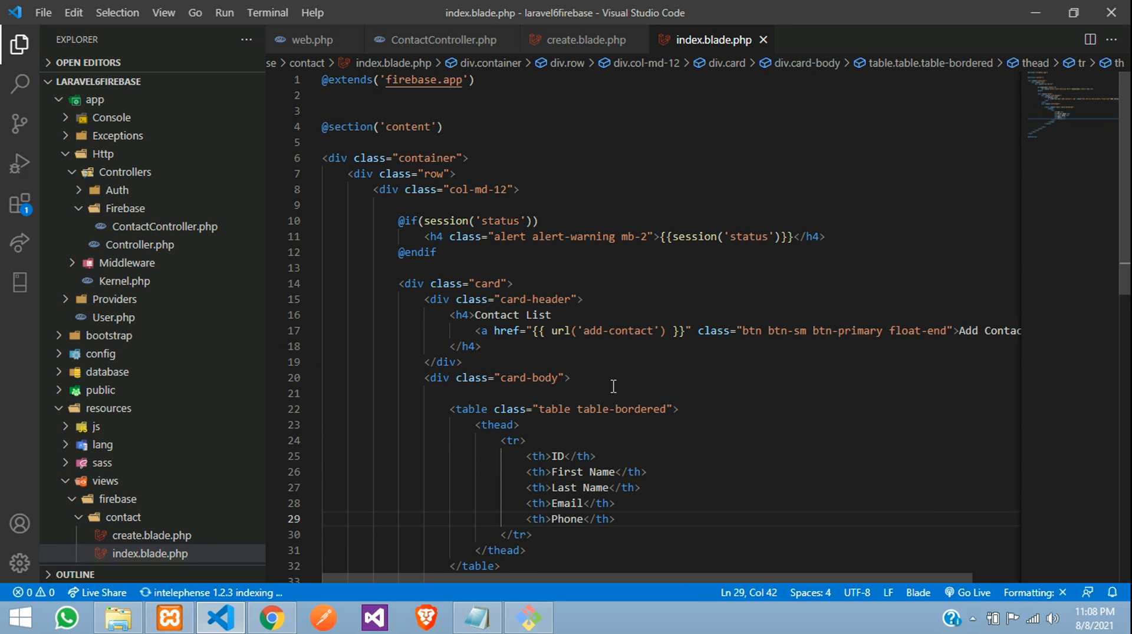
Add Edit and Delete header cells by duplicating the Phone heading
key(shift+alt+Down)
key(ctrl+shift+Left)
text(Edit)
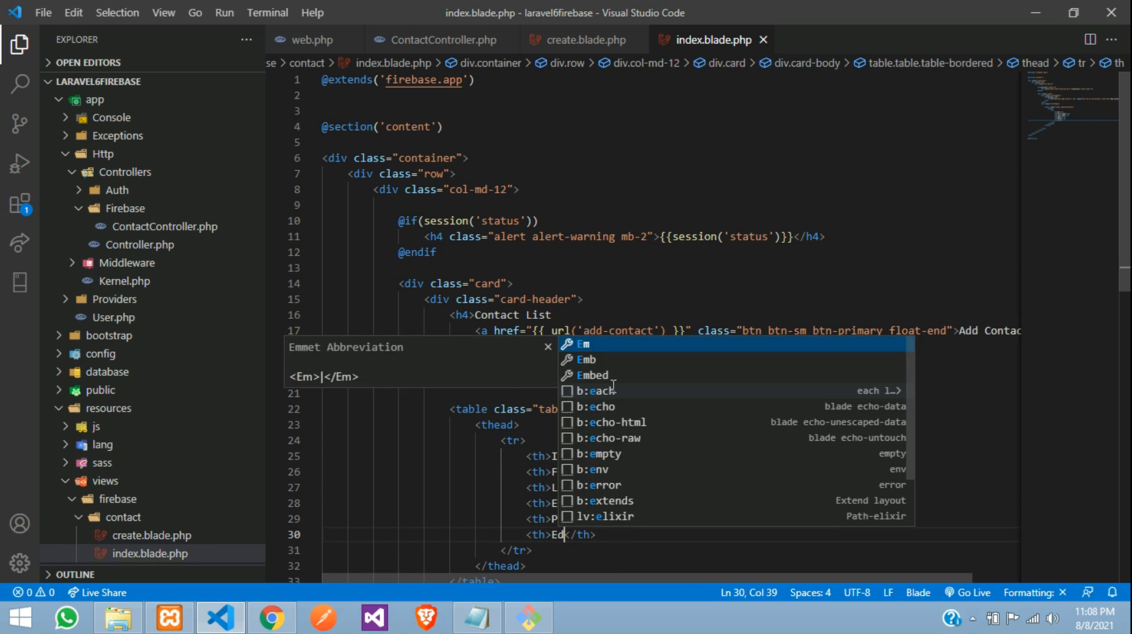
key(shift+alt+Down)
key(ctrl+shift+Left)
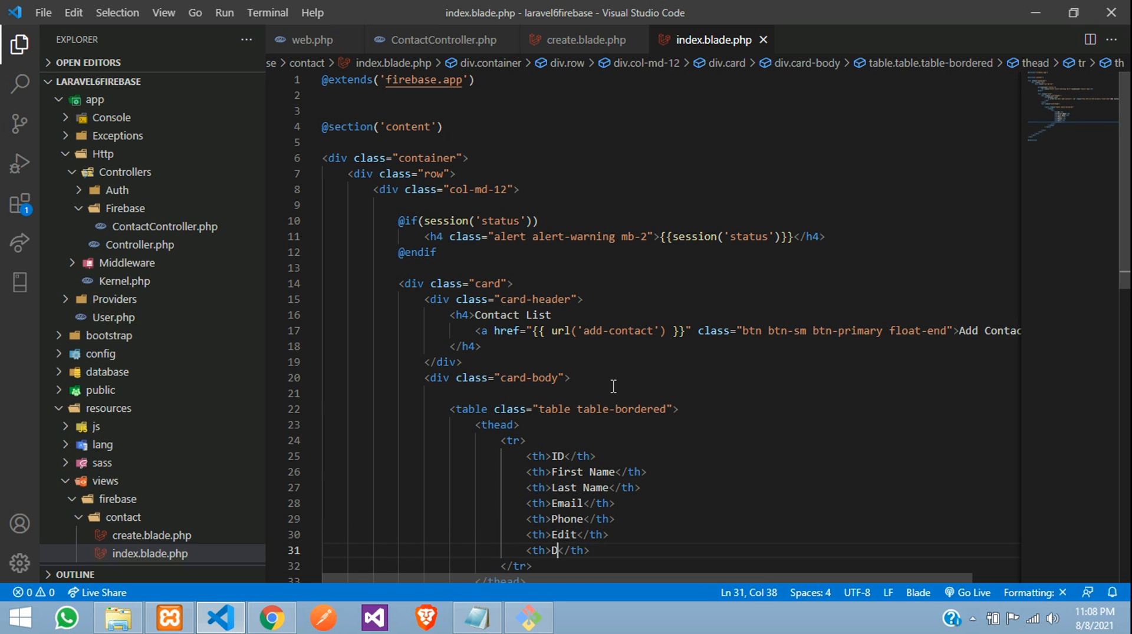
text(Delete)
key(Right)
key(Right)
scroll(619, 379, down, 3)
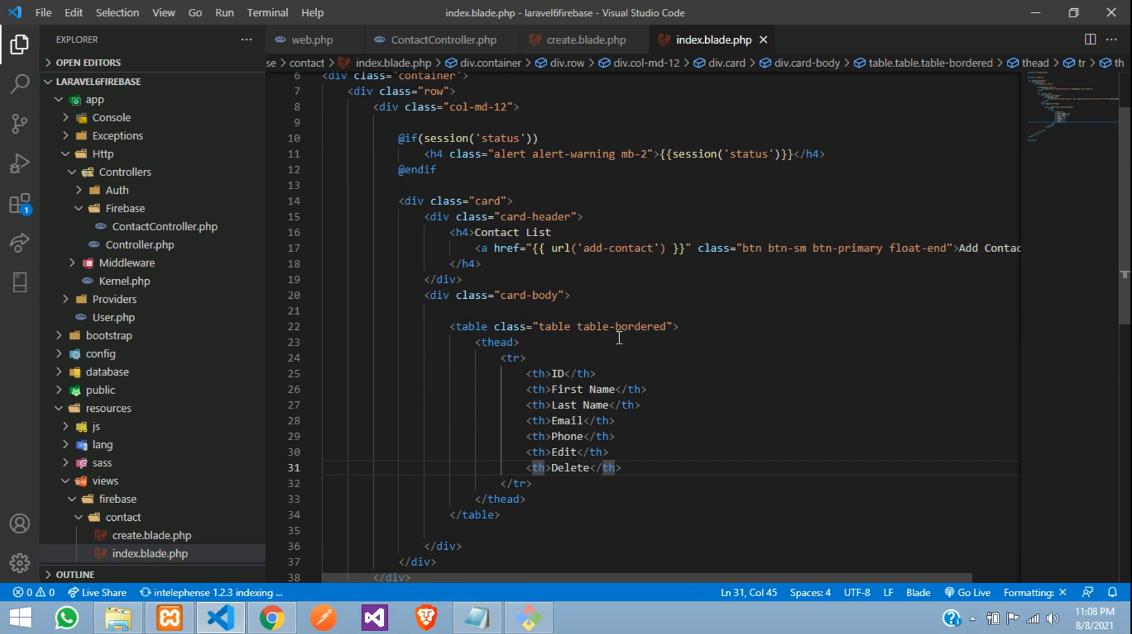
scroll(575, 380, down, 3)
scroll(548, 376, down, 2)
click(541, 374)
Add a tbody below the table head with a row holding one empty cell
key(Return)
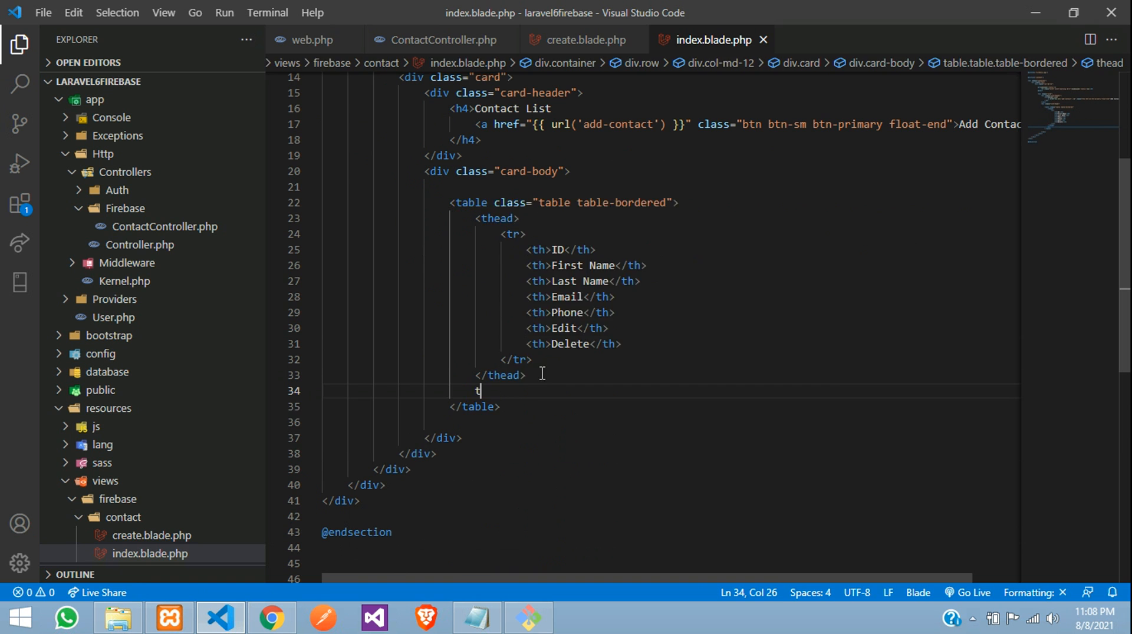
text(tbody)
key(Tab)
key(Return)
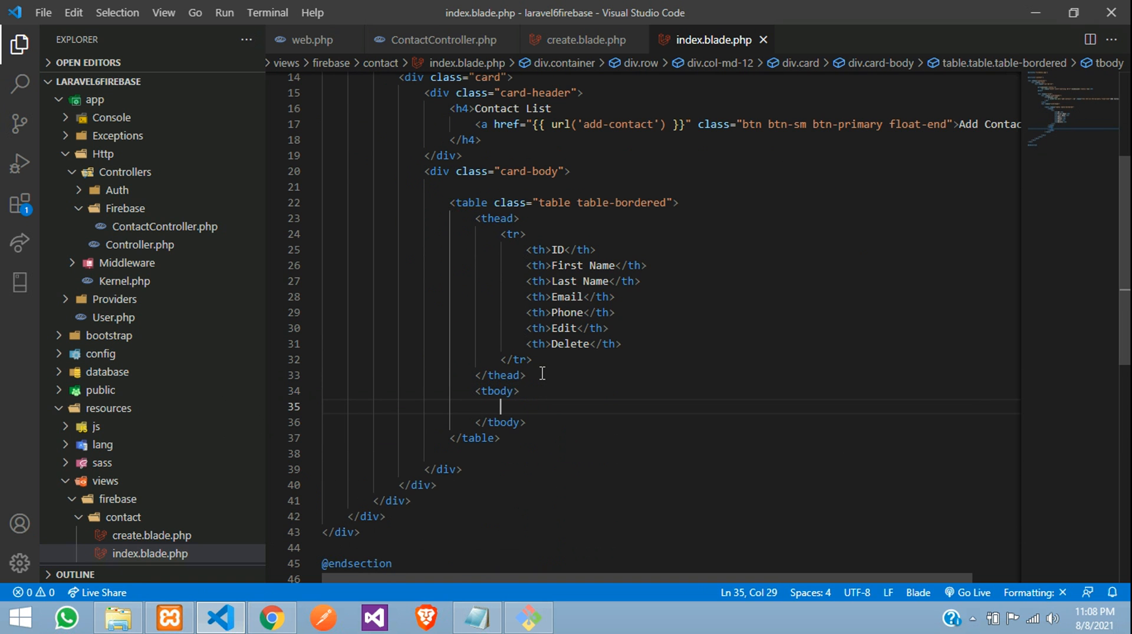
text(tr)
key(Tab)
key(Return)
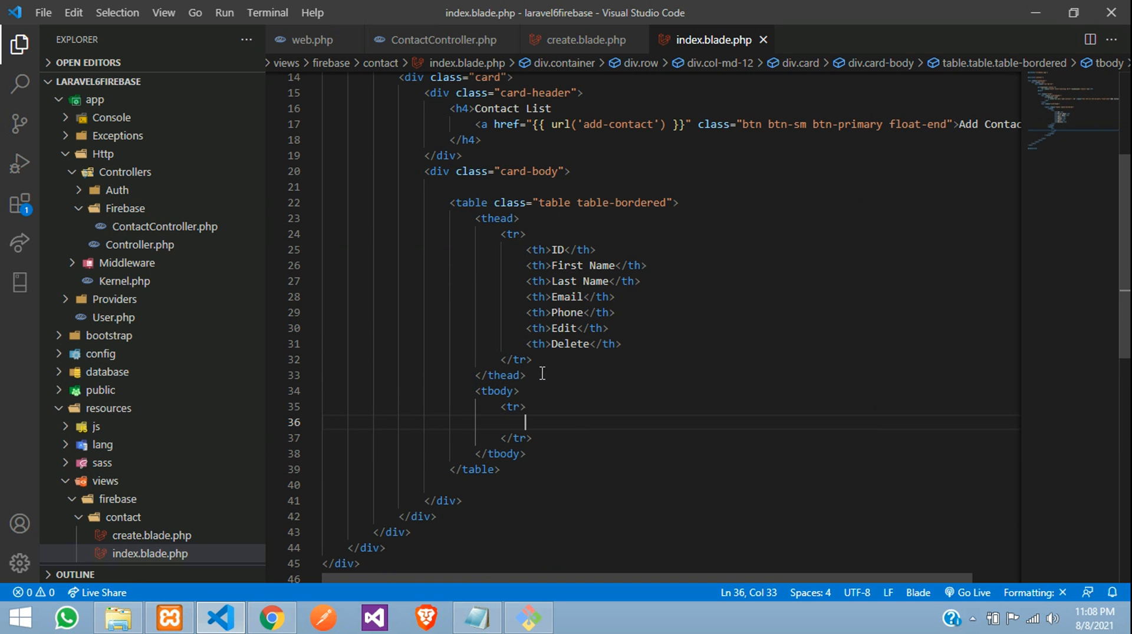
text(td)
key(Tab)
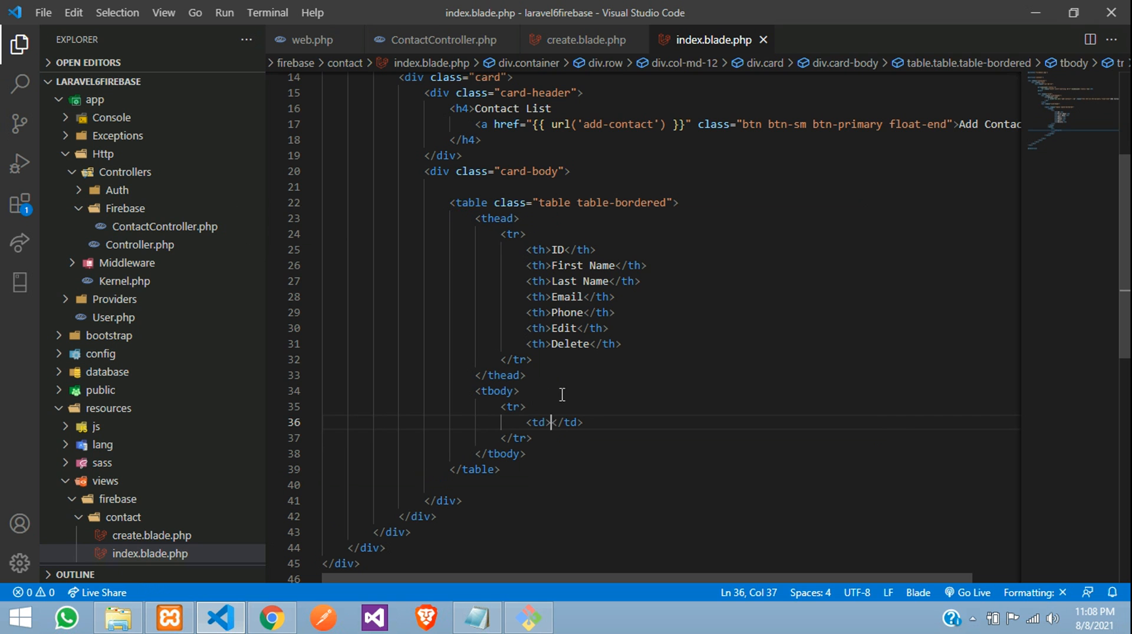
click(561, 395)
key(Return)
scroll(561, 395, down, 1)
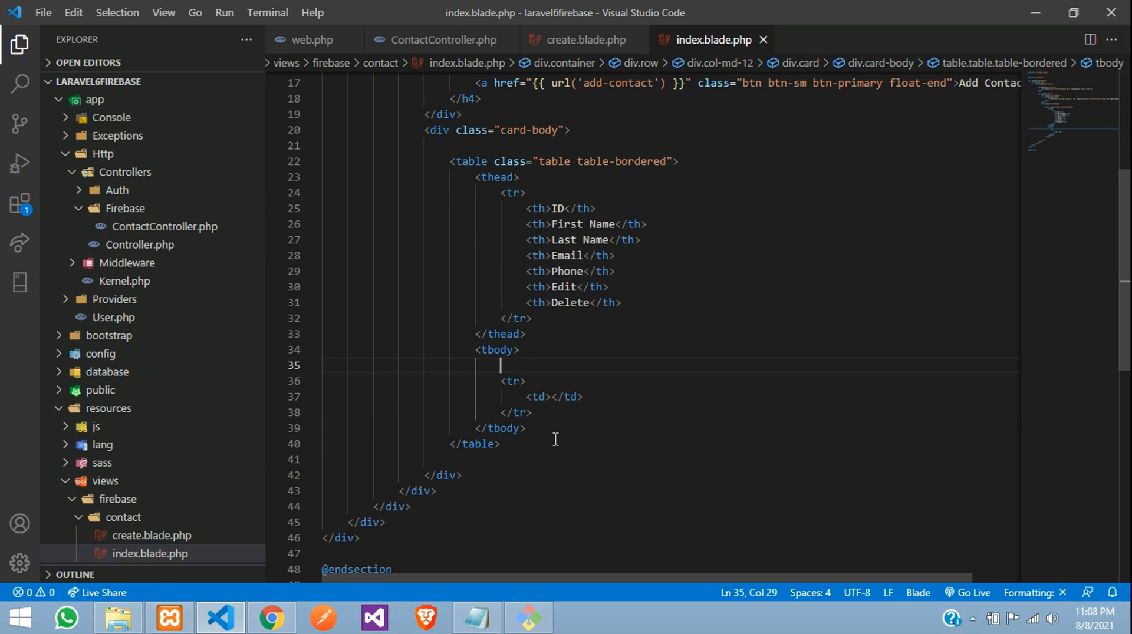
text(forels)
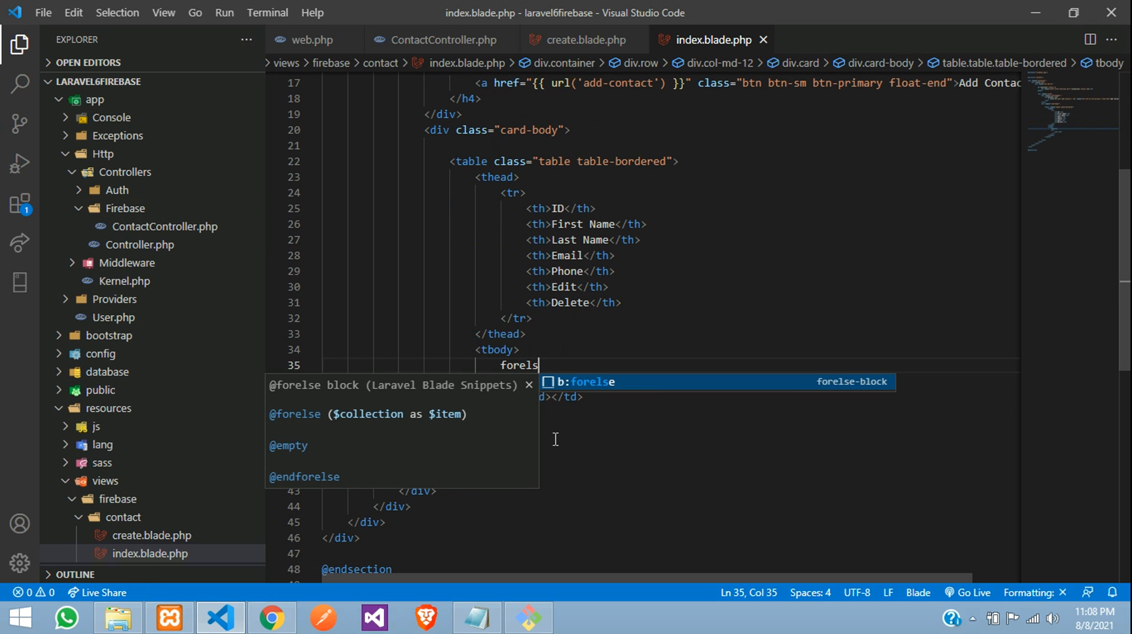
key(Tab)
key(Tab)
key(Tab)
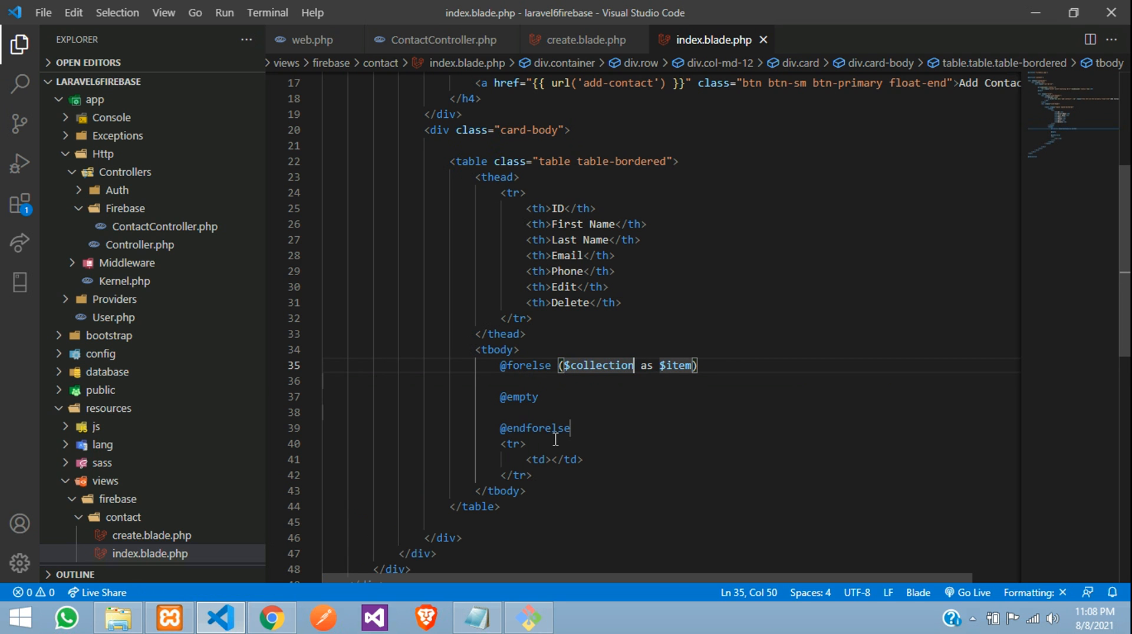
drag(498, 396, 571, 427)
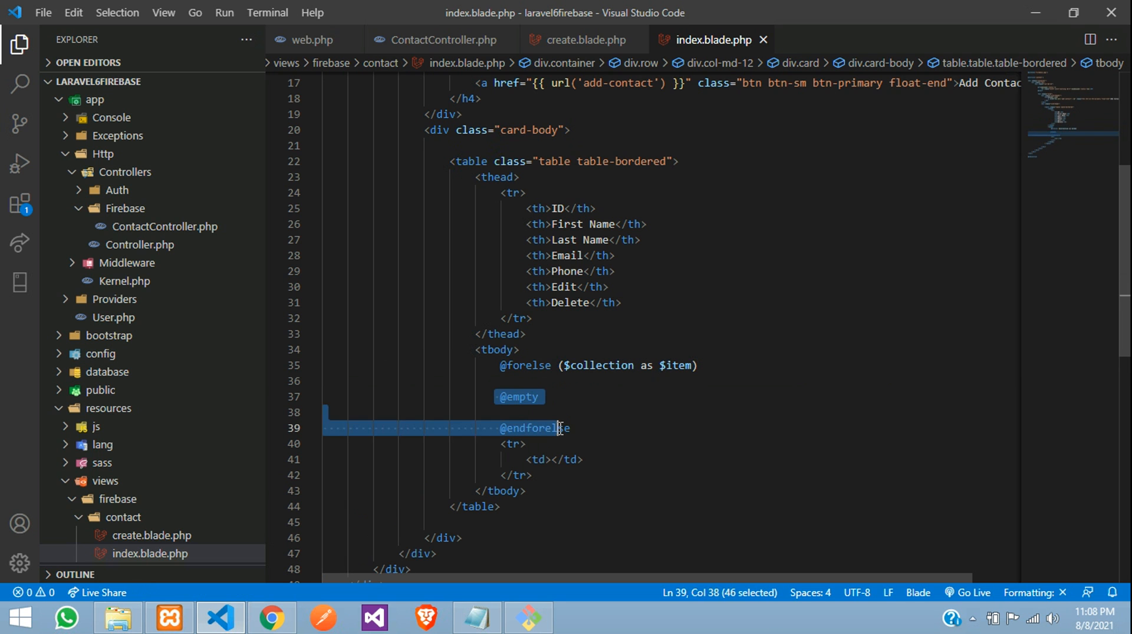
drag(497, 397, 572, 427)
key(ctrl+c)
key(BackSpace)
click(550, 444)
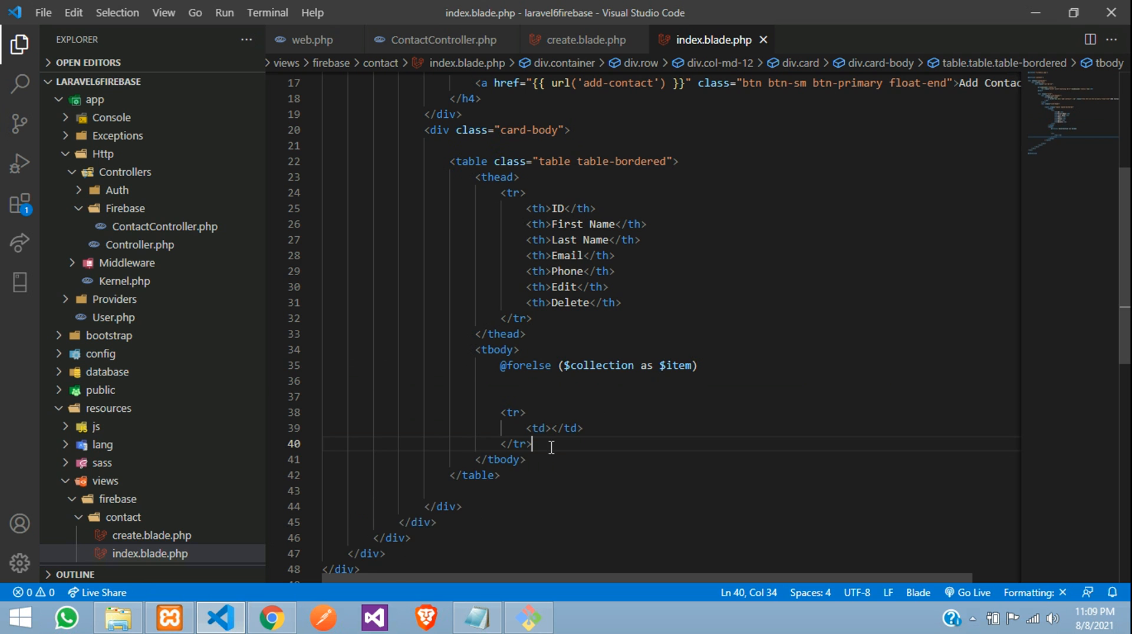
key(Return)
key(ctrl+v)
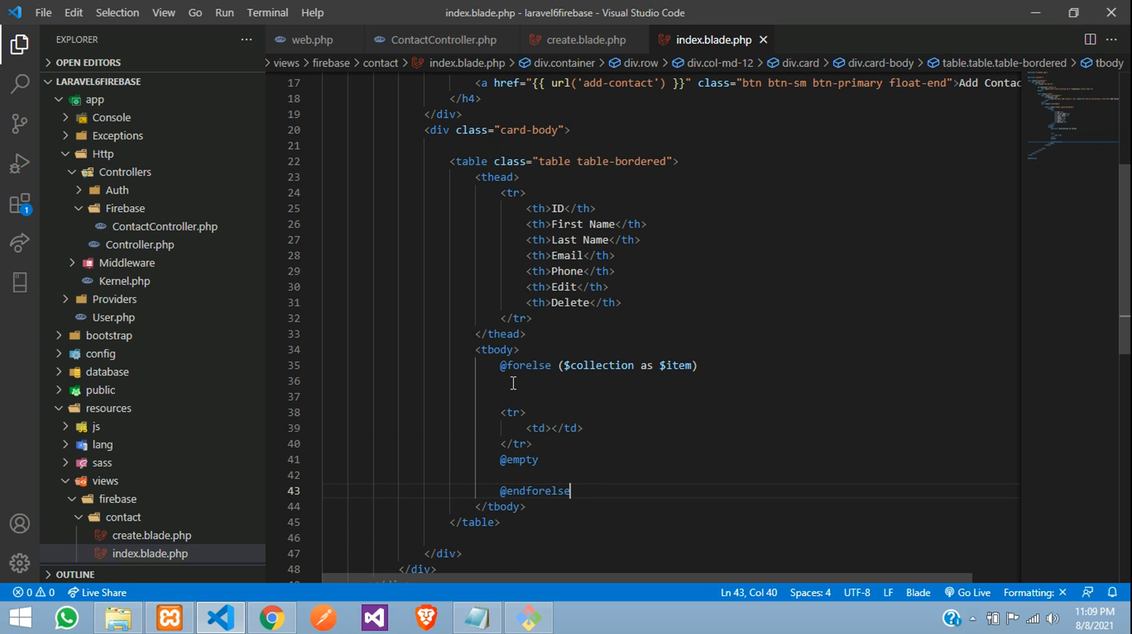
click(500, 381)
key(BackSpace)
key(BackSpace)
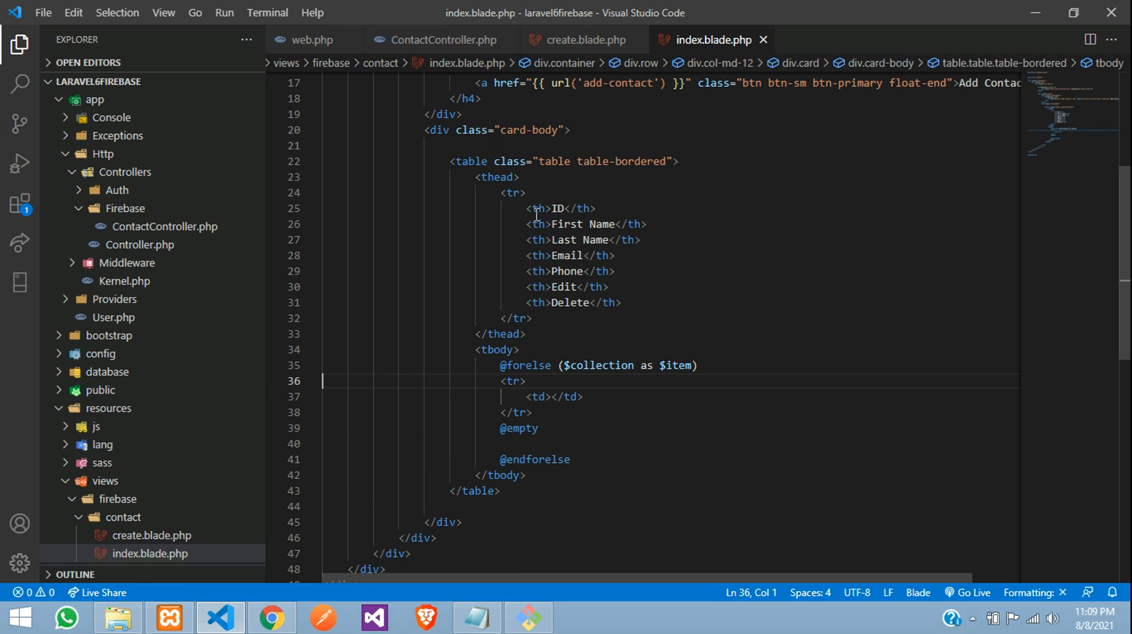
mouse_move(527, 209)
mouse_down()
mouse_move(656, 239)
mouse_move(663, 286)
mouse_up()
click(661, 305)
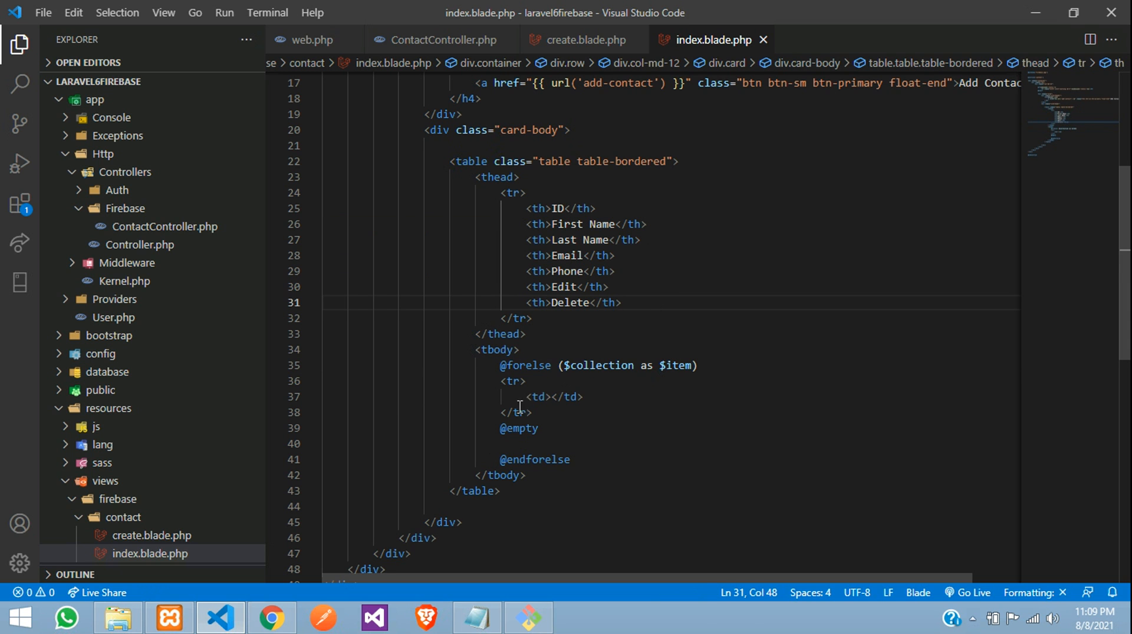
drag(502, 381, 539, 413)
key(ctrl+c)
click(557, 439)
key(Return)
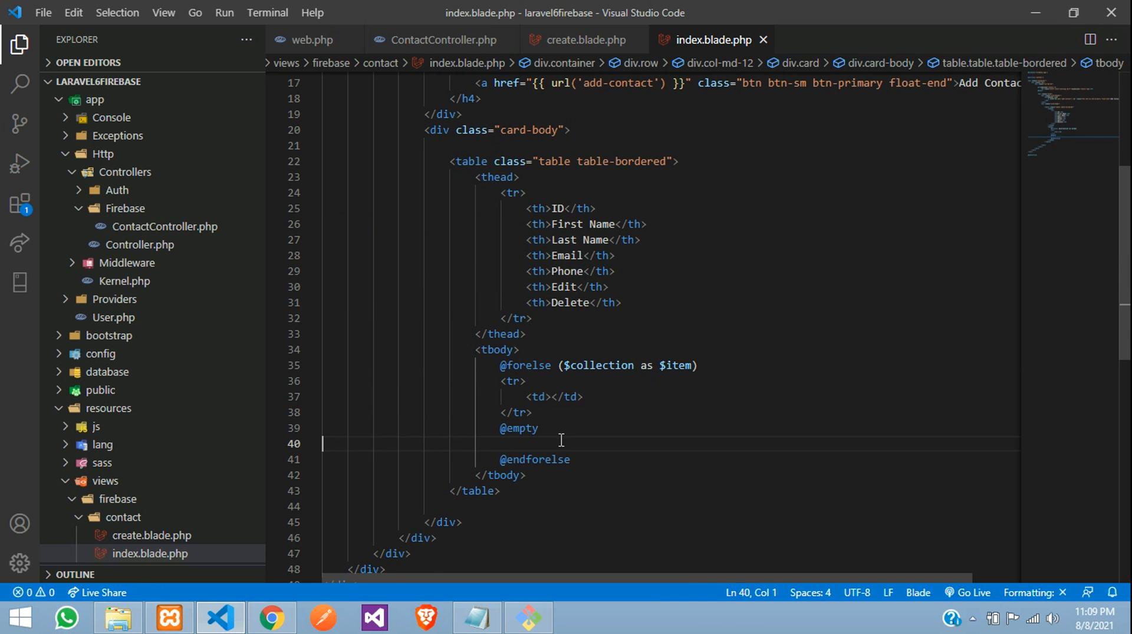
key(ctrl+v)
click(552, 459)
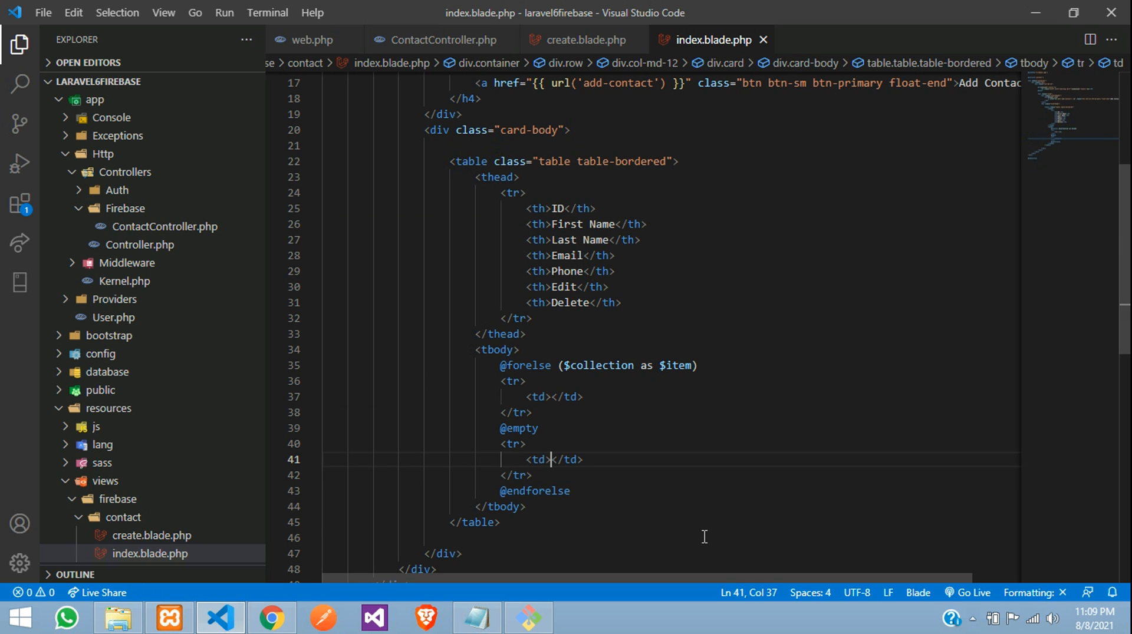
text(o Record )
text(Found)
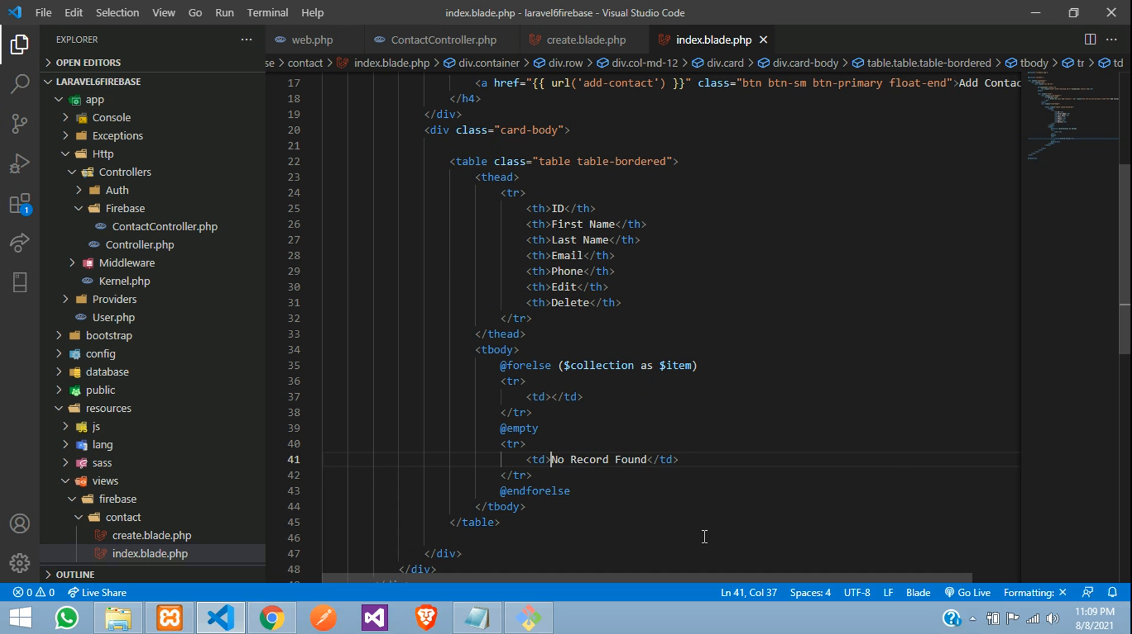
text( colspa)
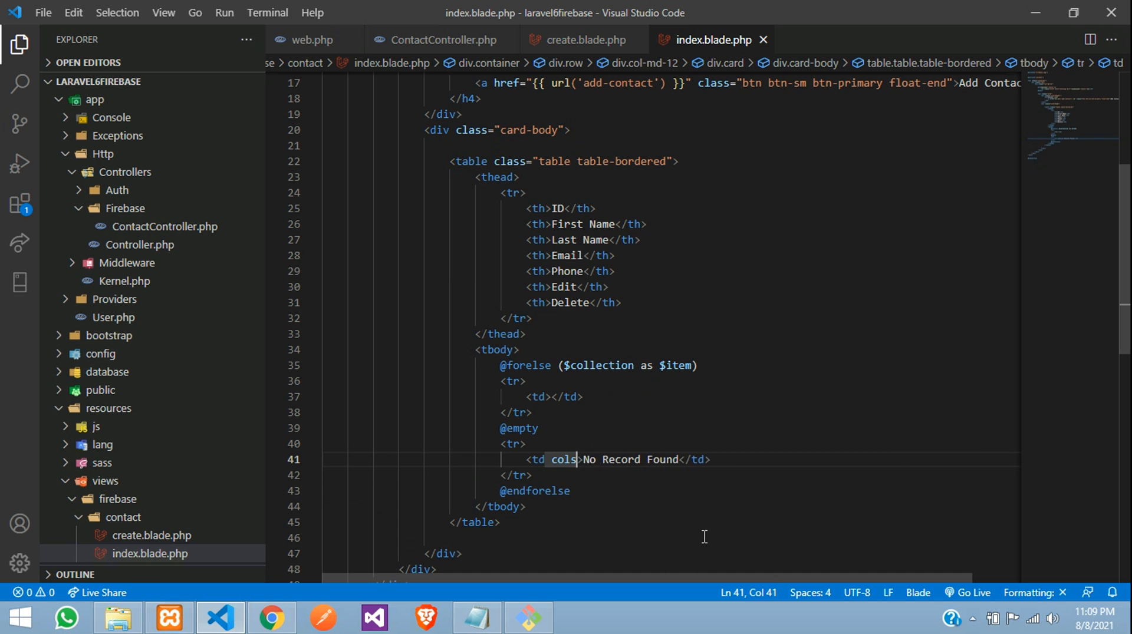
text(n="")
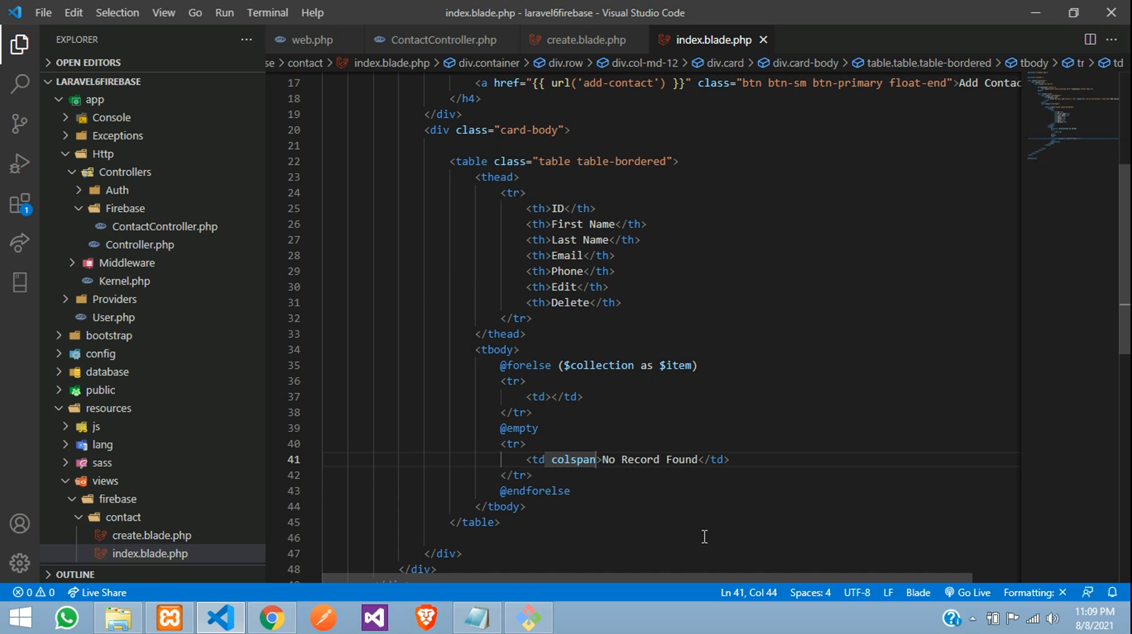
text(7)
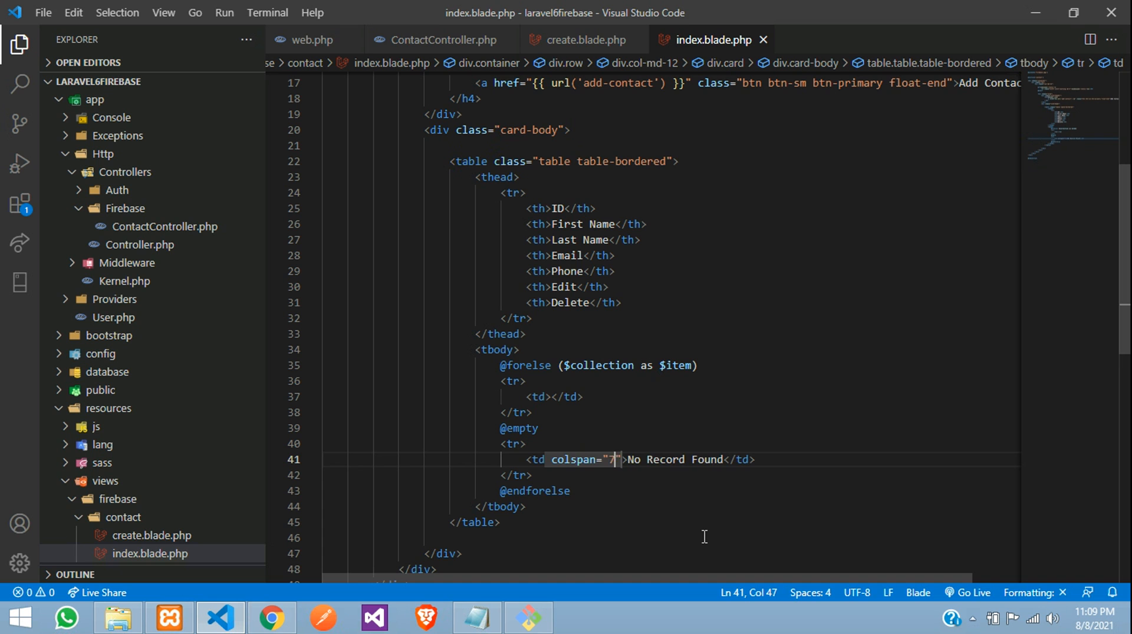
key(Right)
key(Right)
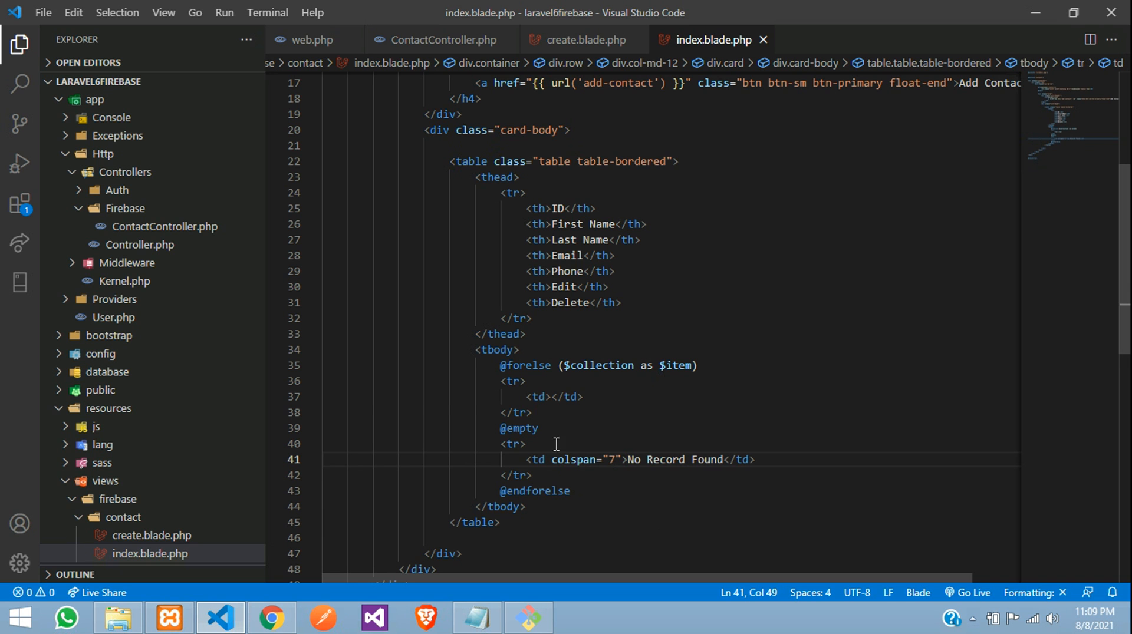
Review the loop header's $collection, $key and $item variables in the forelse
click(547, 397)
click(660, 365)
text($k)
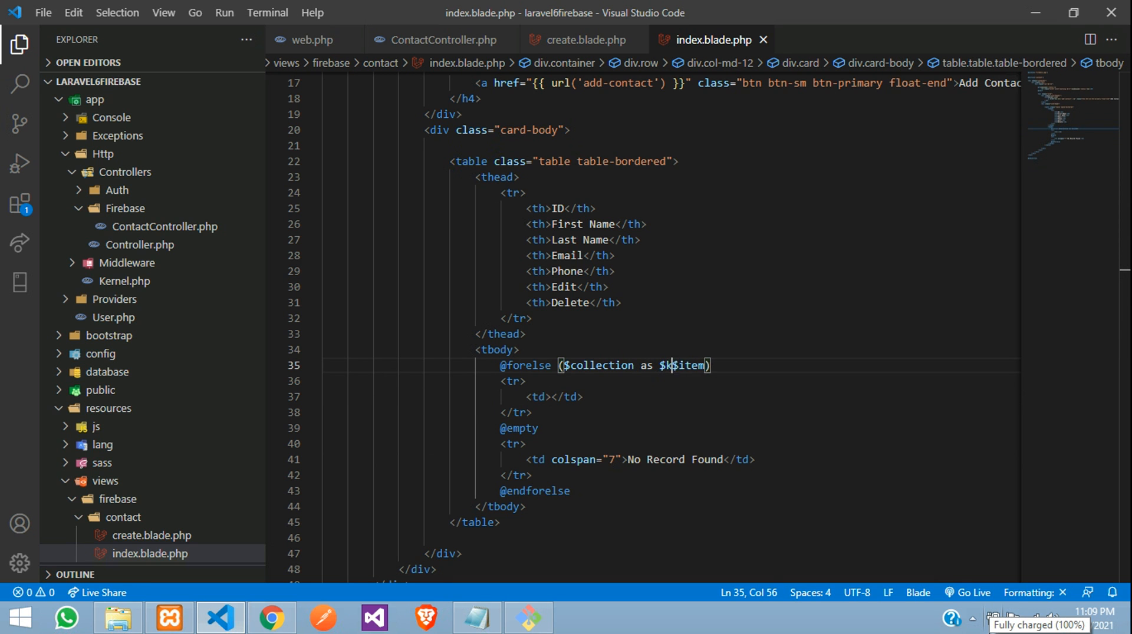
text(ey =>)
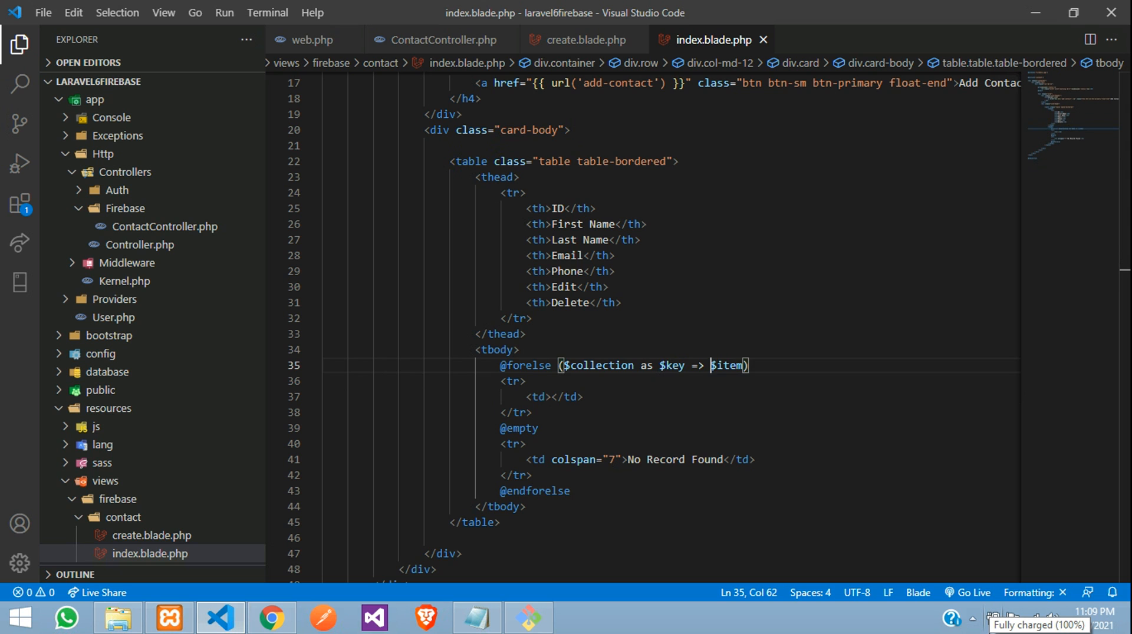
key(ctrl+Left)
key(ctrl+Left)
key(ctrl+Left)
key(ctrl+shift+Left)
key(Right)
scroll(580, 333, up, 2)
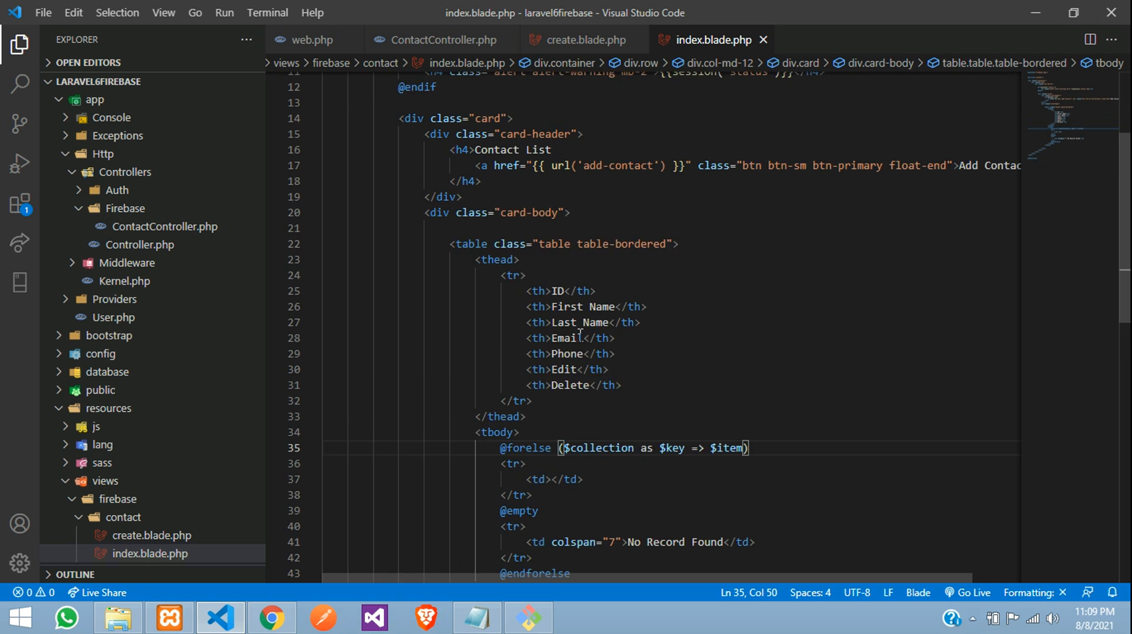
In ContactController.php, add an empty line at the start of the index function
key(ctrl+Tab)
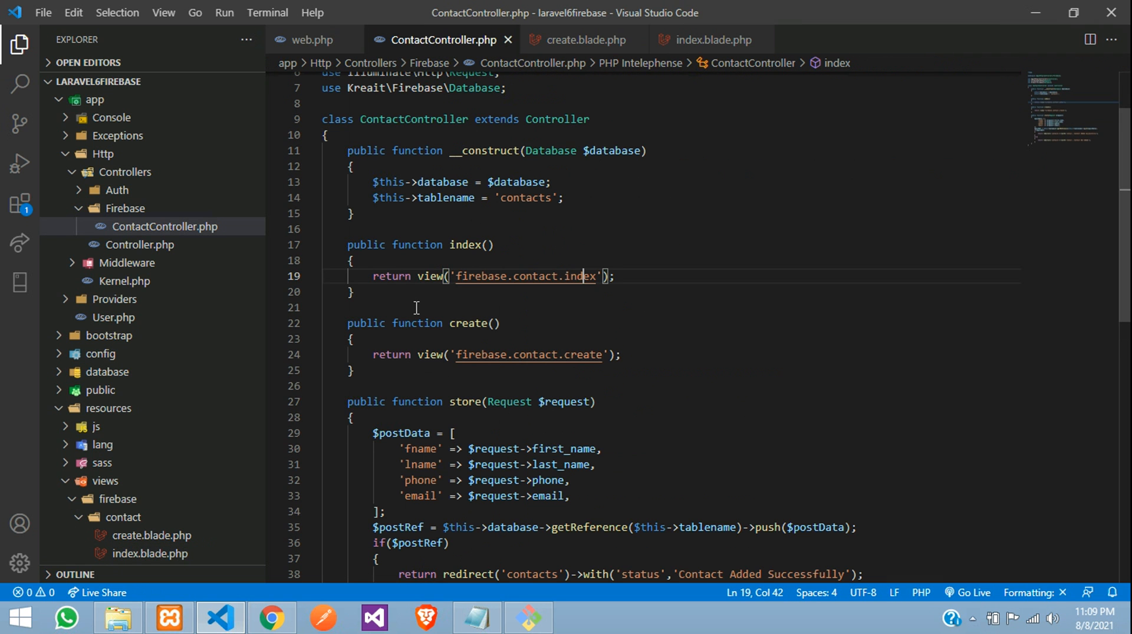
drag(458, 276, 584, 277)
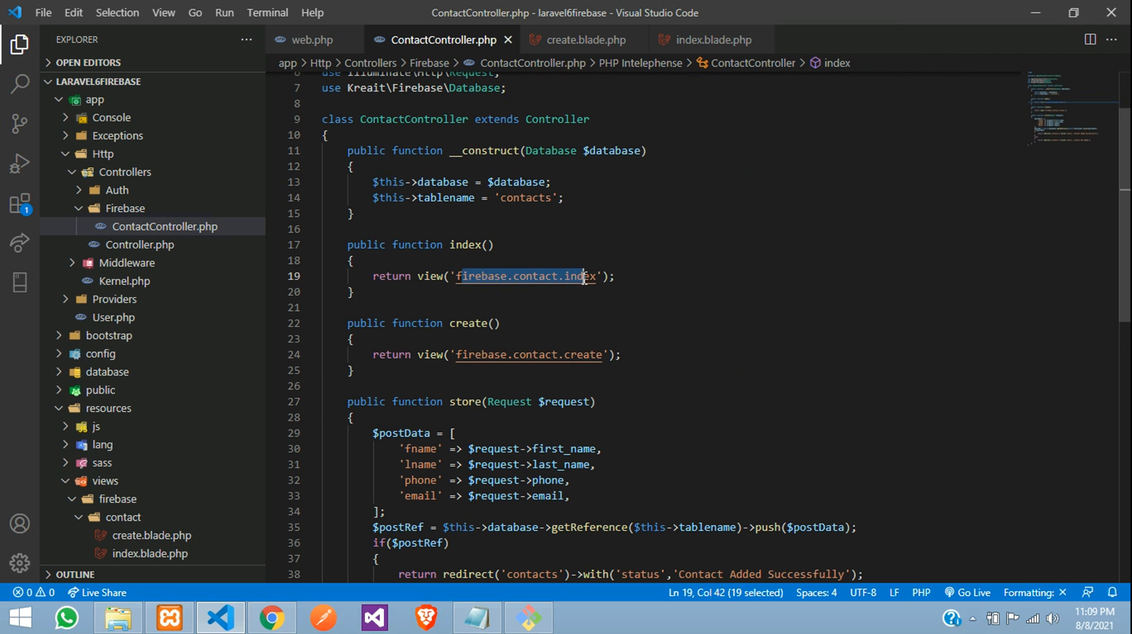
click(559, 253)
key(Return)
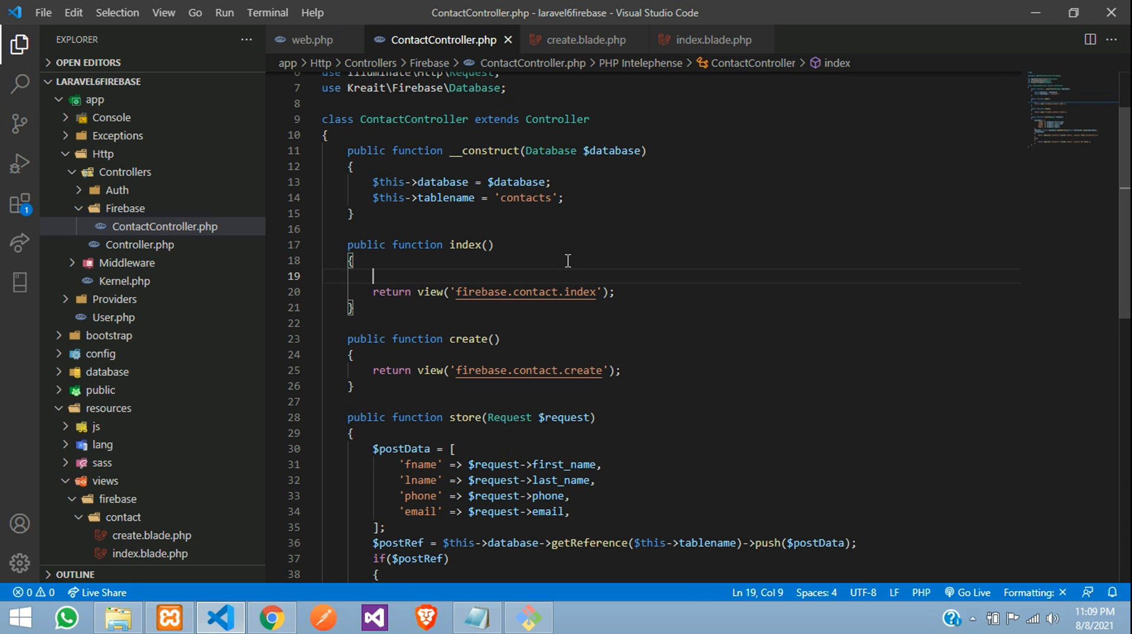
text($)
key(BackSpace)
Copy the getReference example line from the docs' Retrieving data section
click(271, 618)
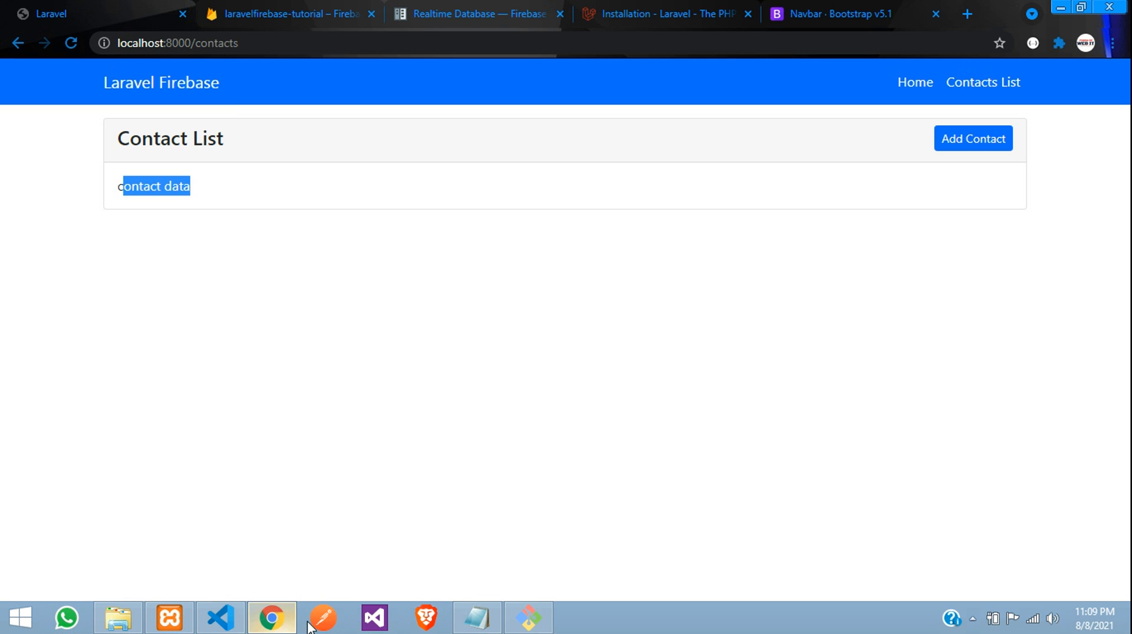
click(478, 13)
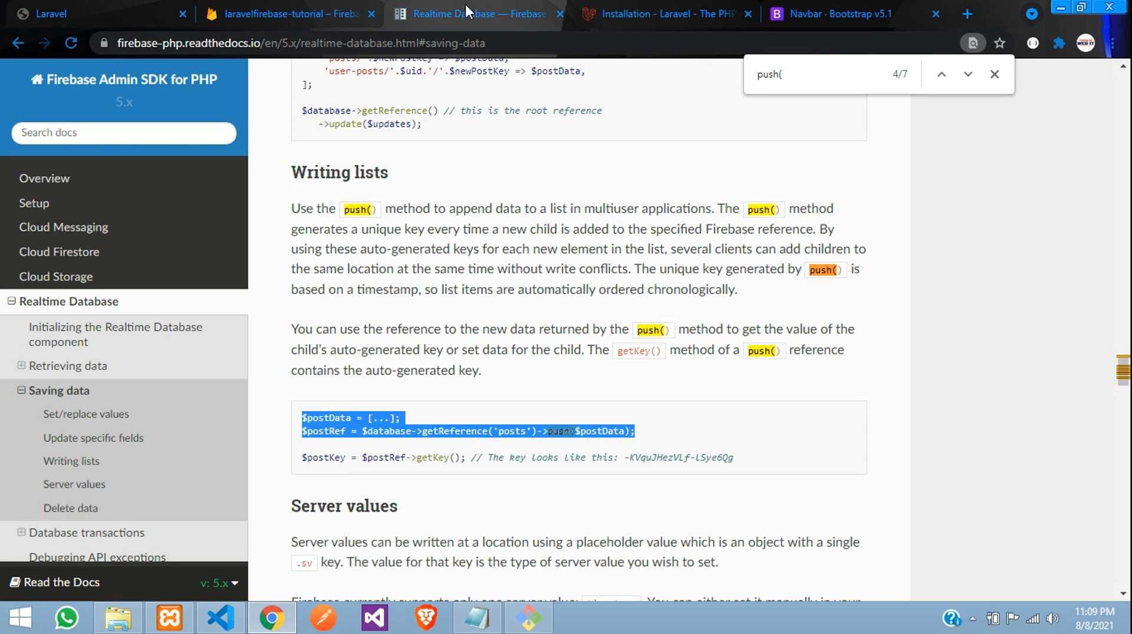
click(68, 302)
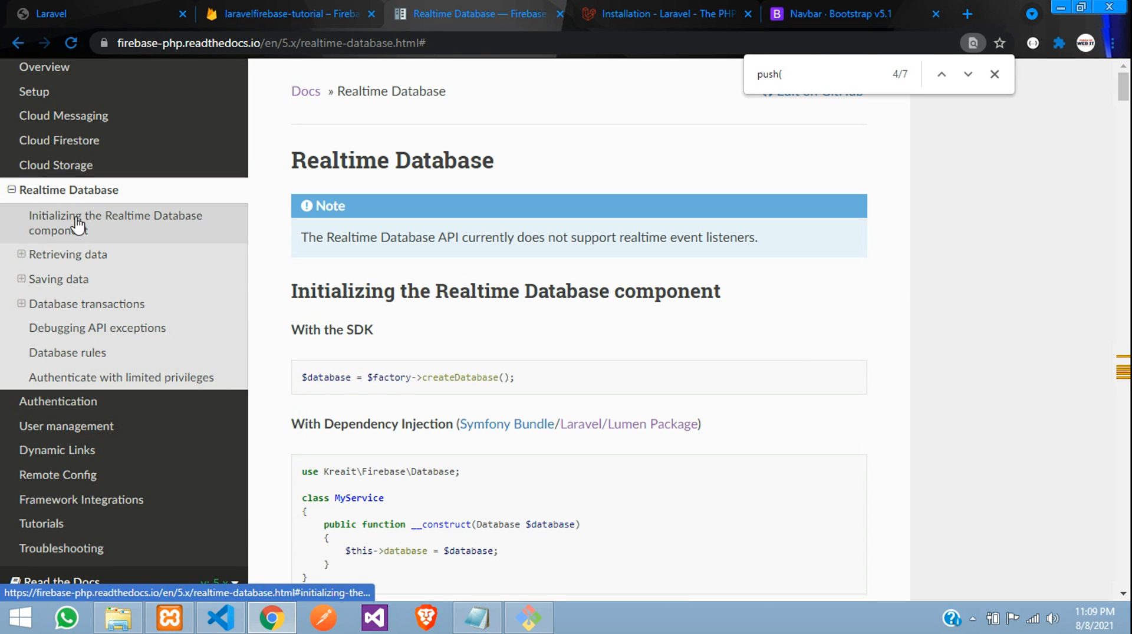
click(69, 254)
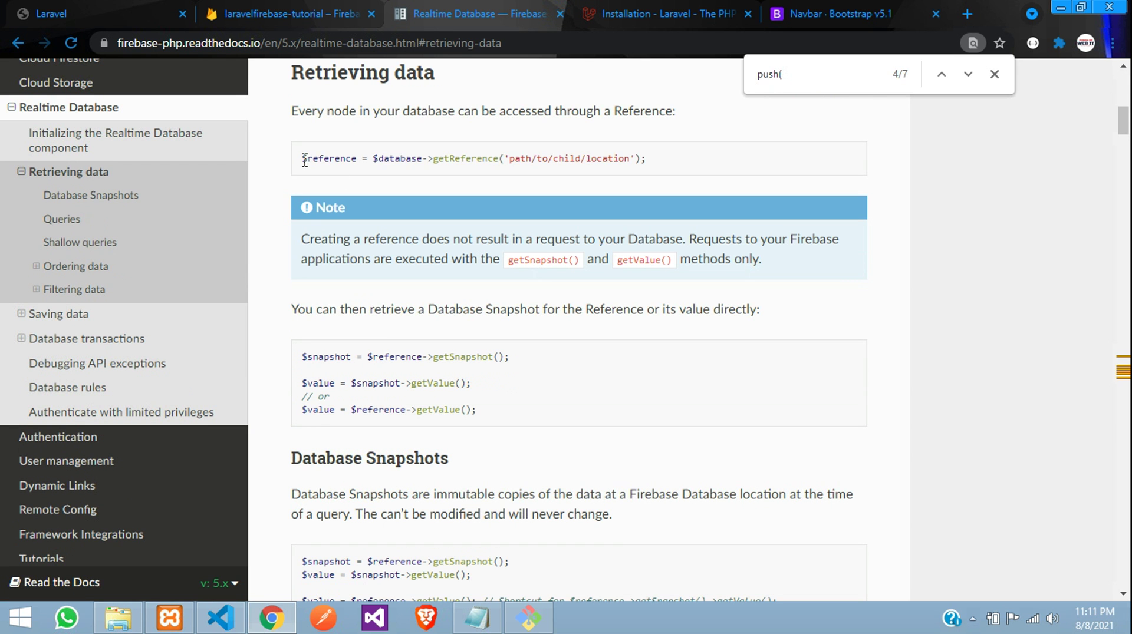
drag(302, 159, 665, 158)
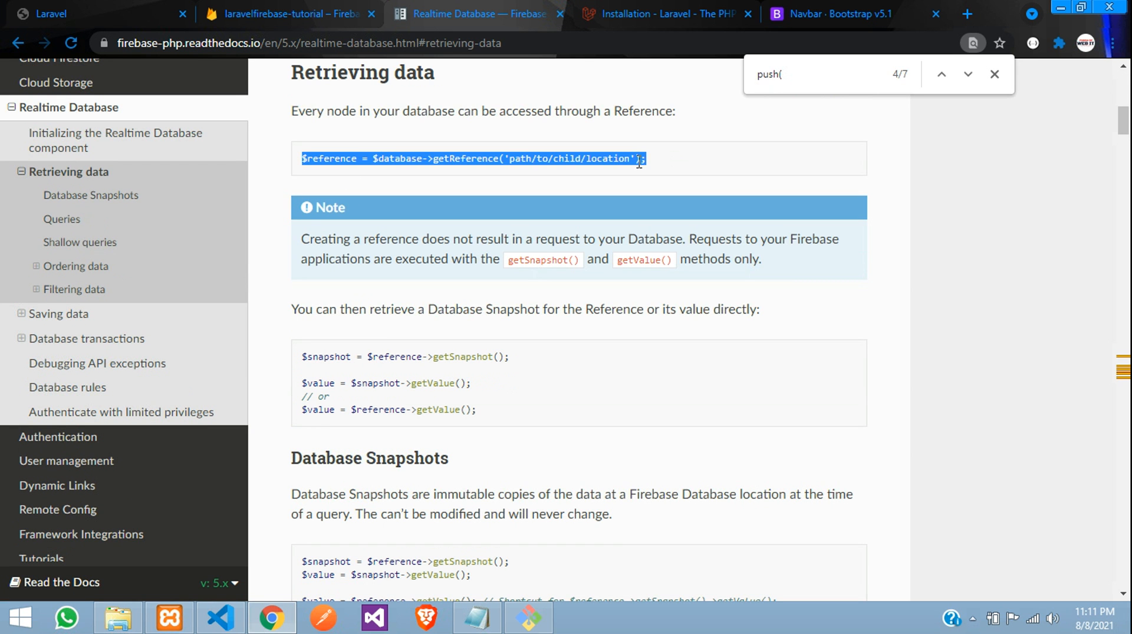
right_click(509, 168)
click(541, 175)
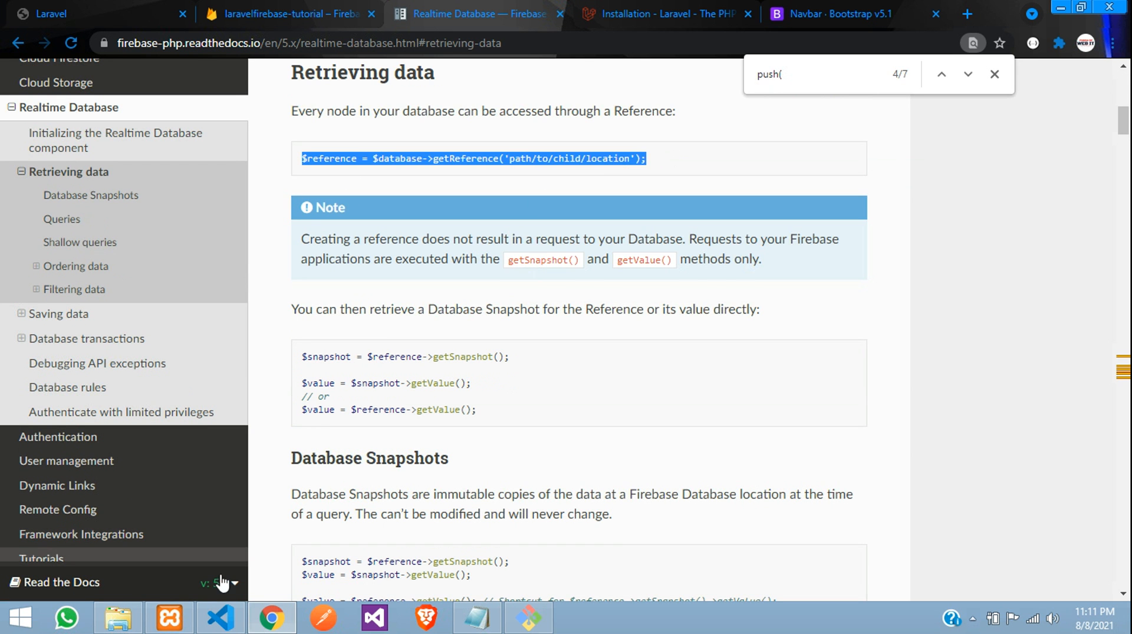
Paste $reference = $database->getReference('path/to/child/location') into index()
click(225, 617)
click(373, 276)
key(ctrl+v)
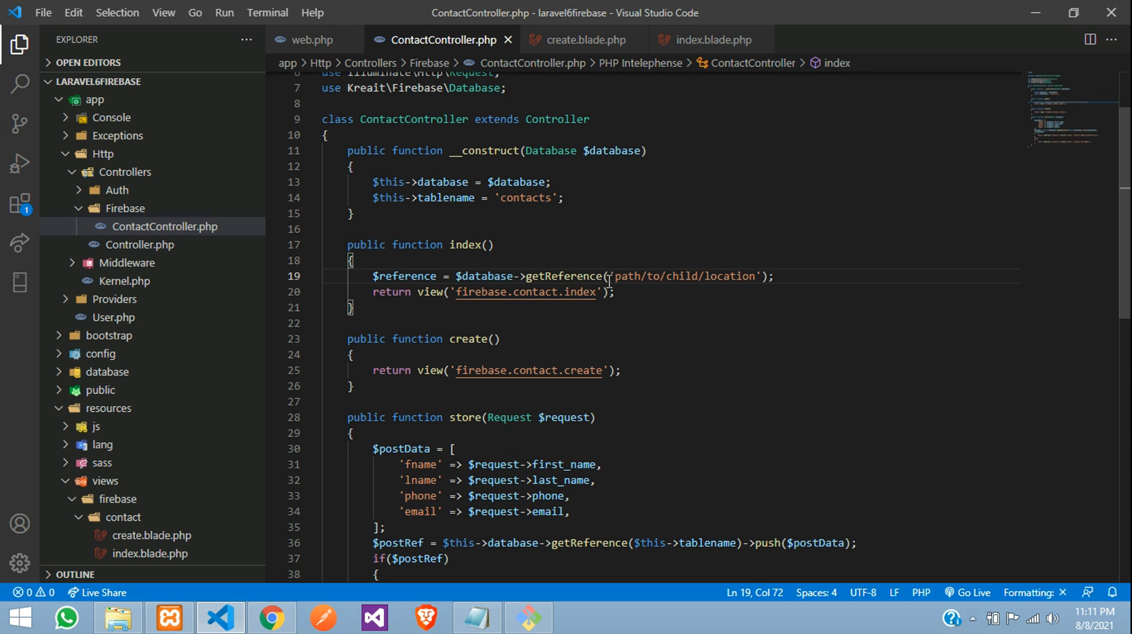
Replace $database with $this->database from the constructor and save the controller
double_click(476, 276)
drag(354, 214, 342, 150)
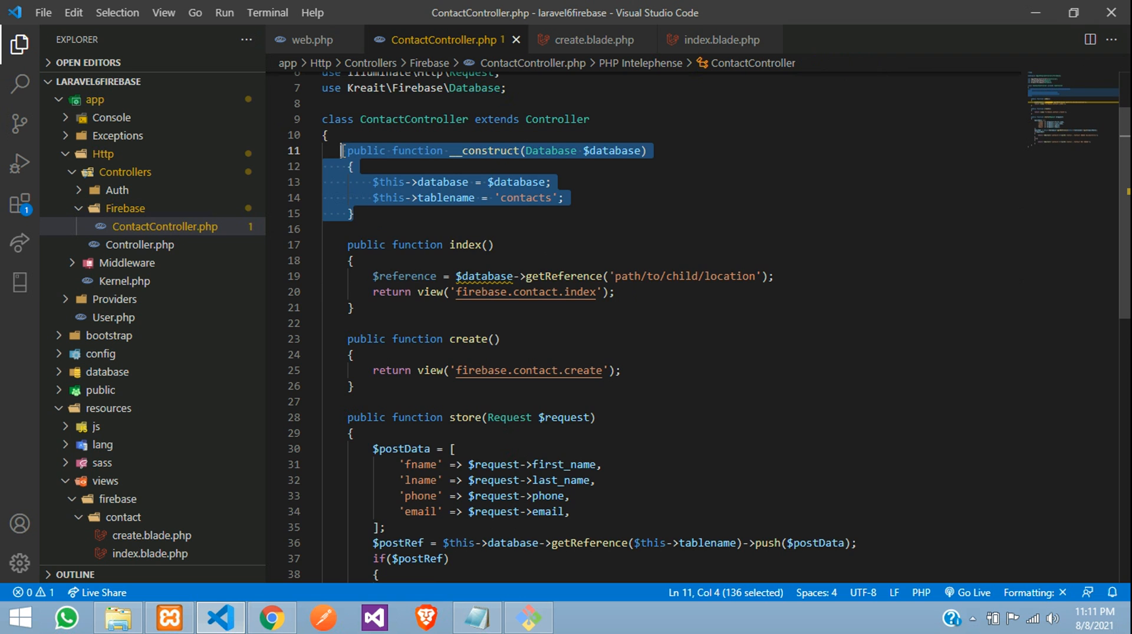
scroll(391, 201, up, 2)
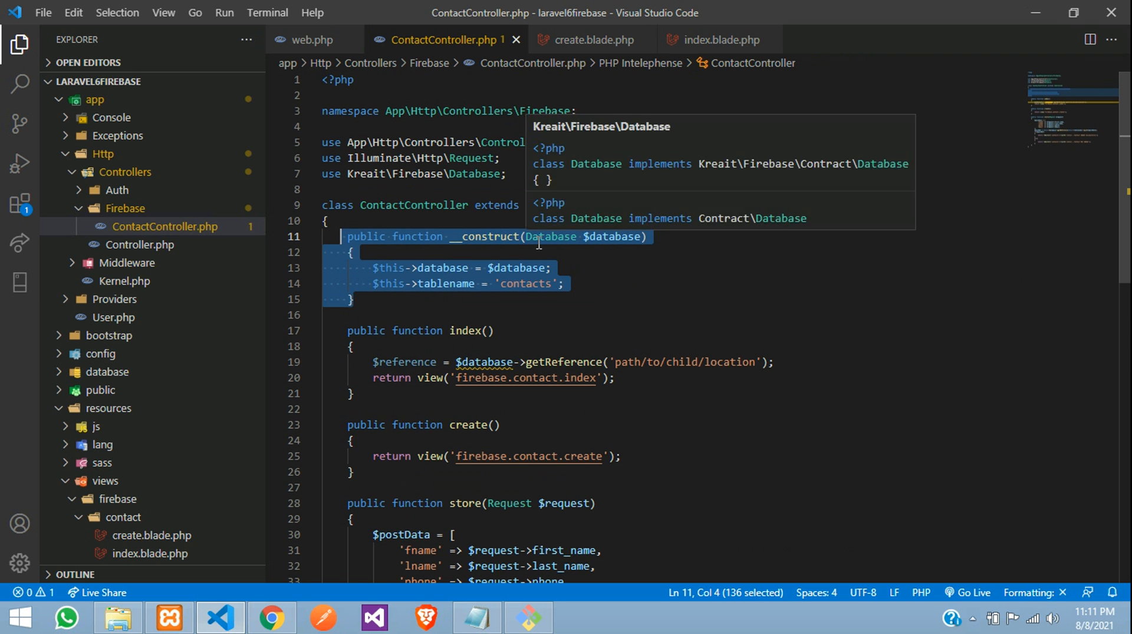
scroll(375, 298, down, 2)
click(468, 185)
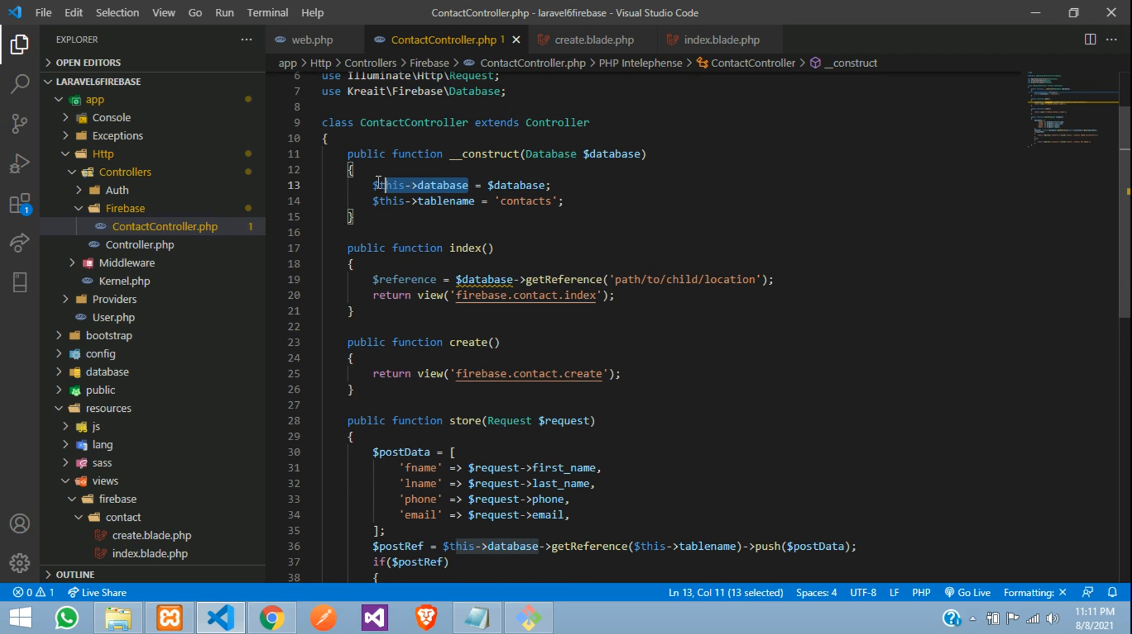
drag(469, 185, 374, 185)
key(ctrl+c)
double_click(484, 279)
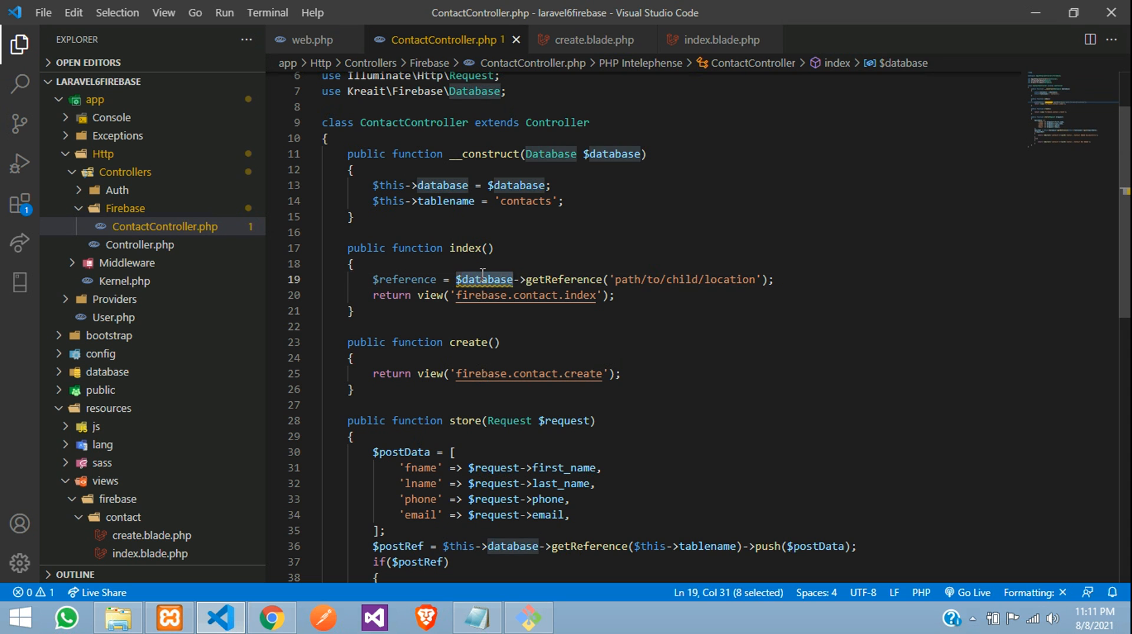
key(ctrl+v)
key(ctrl+s)
Replace the placeholder path with $this->tablename as the getReference argument
key(ctrl+Right)
key(ctrl+Right)
key(ctrl+Right)
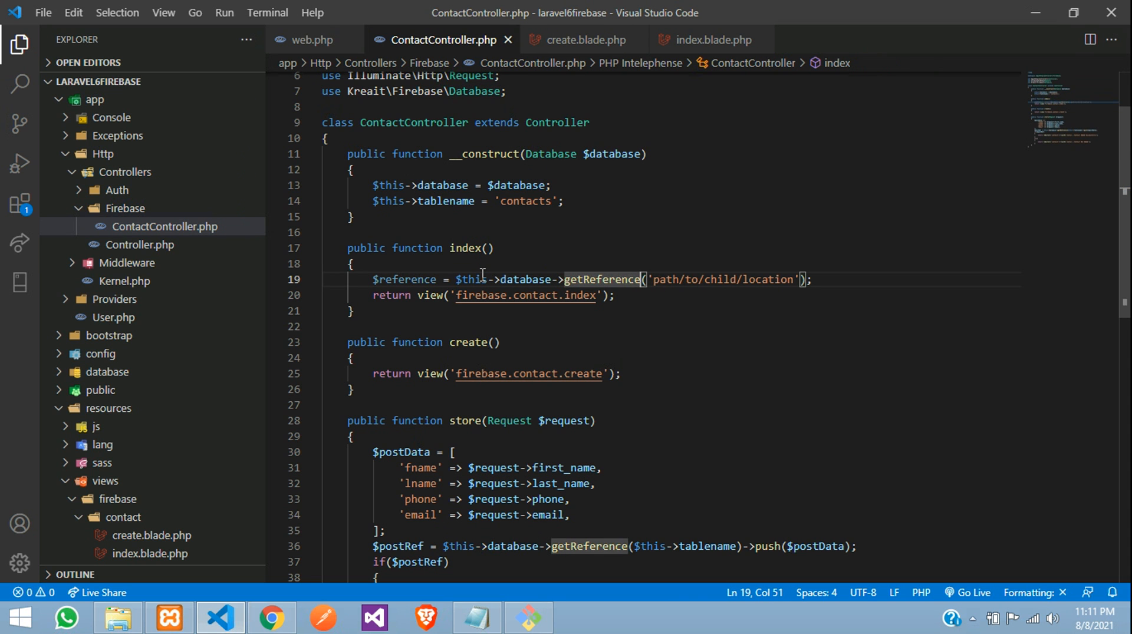
key(ctrl+shift+Right)
key(ctrl+shift+Right)
key(ctrl+shift+Right)
key(ctrl+shift+Right)
key(ctrl+shift+Right)
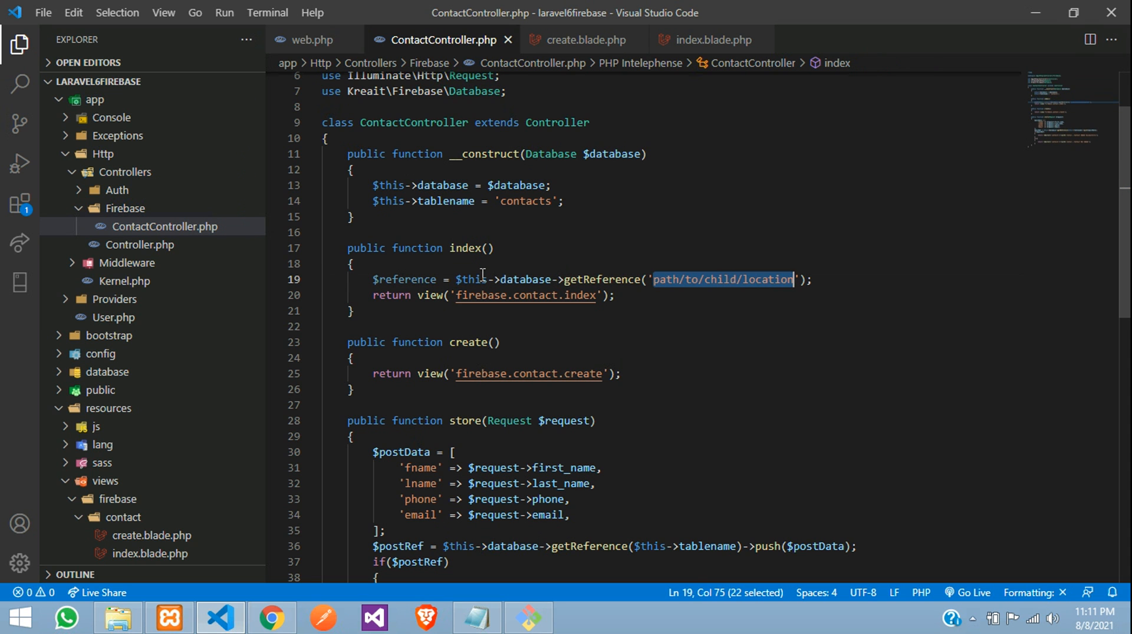
key(Delete)
key(BackSpace)
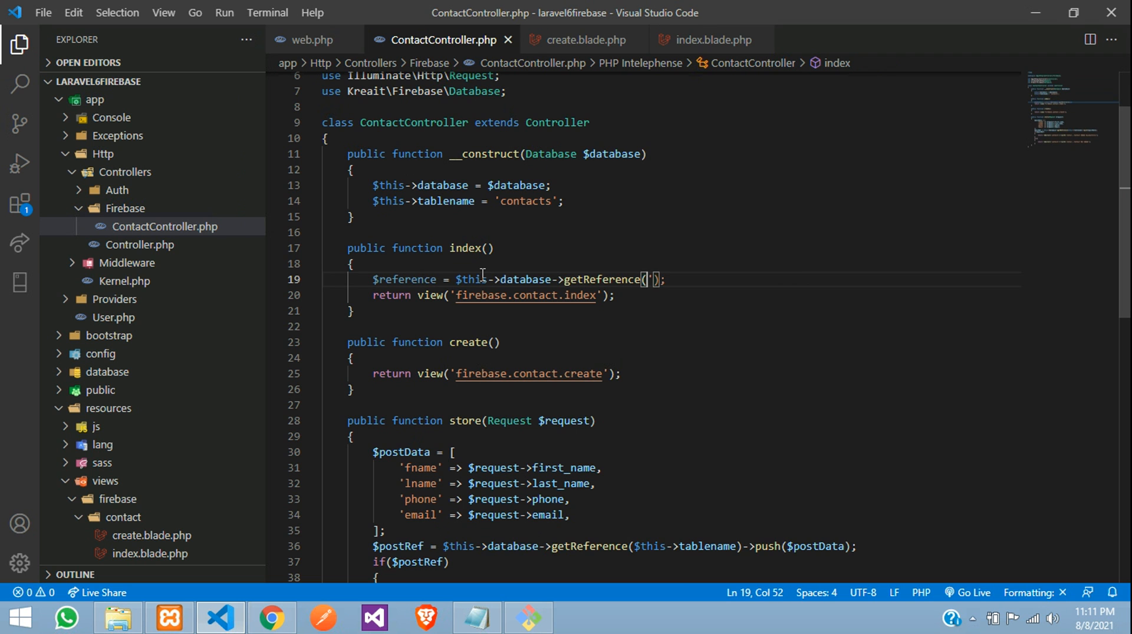
key(Delete)
click(479, 200)
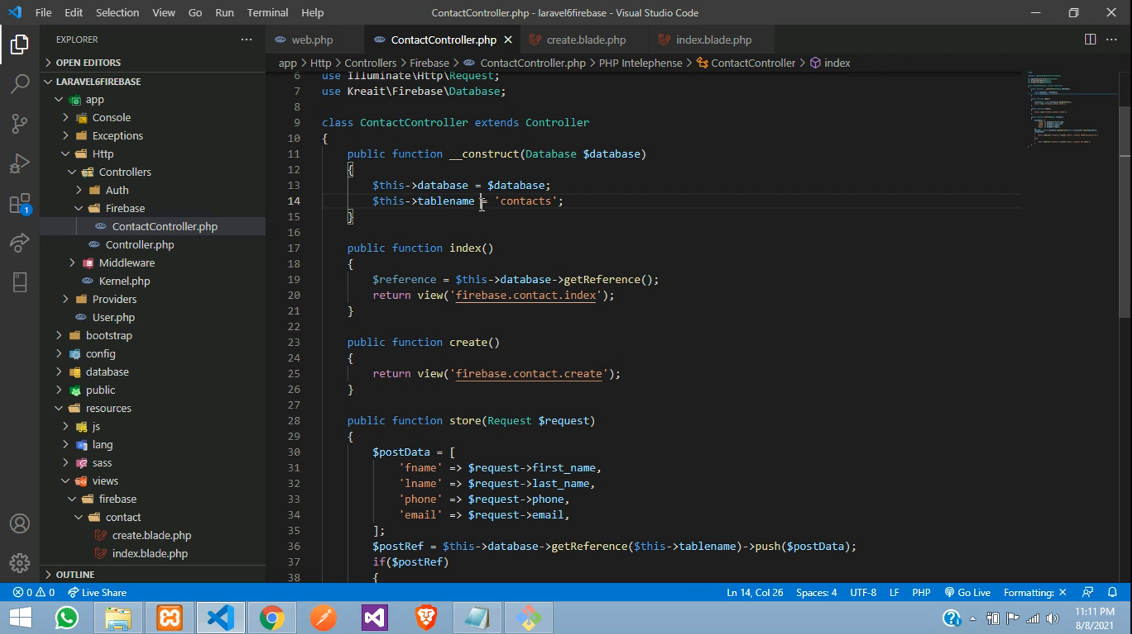
key(ctrl+shift+Left)
key(ctrl+shift+Left)
key(ctrl+shift+Left)
key(ctrl+shift+Left)
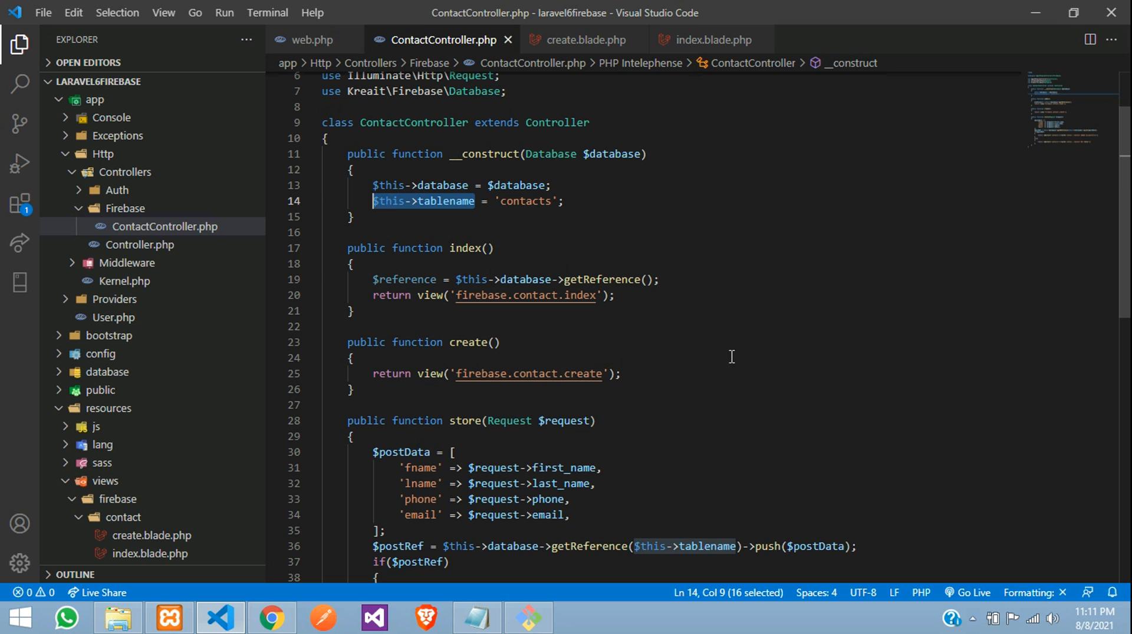
key(ctrl+c)
click(648, 280)
key(ctrl+v)
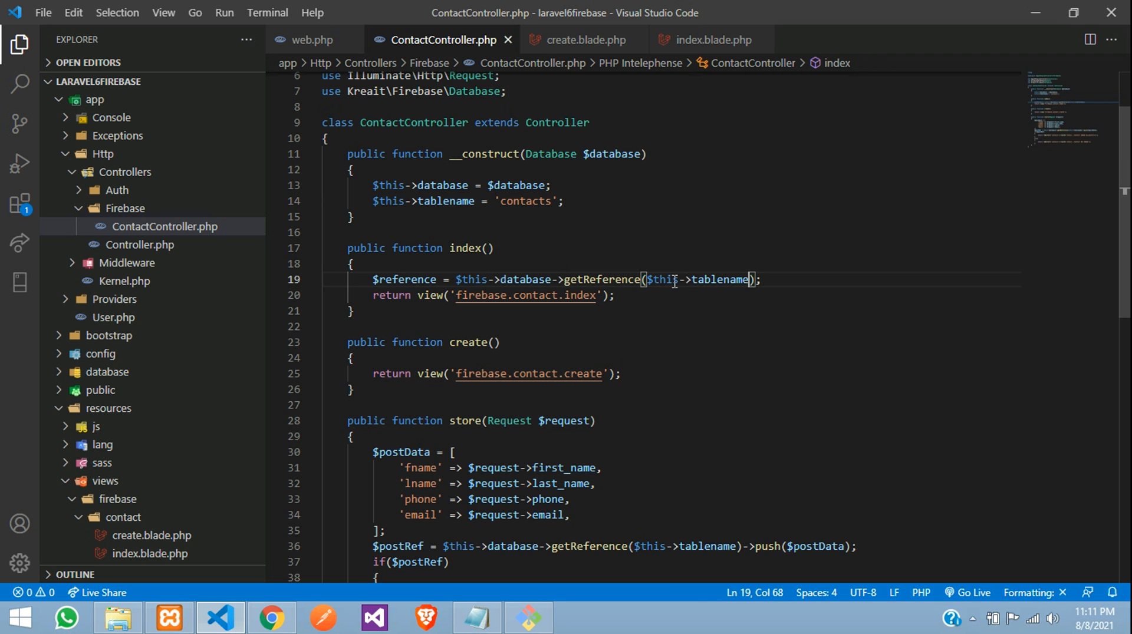
Check the contacts table name against the Firebase console node and return to the reference line
double_click(528, 202)
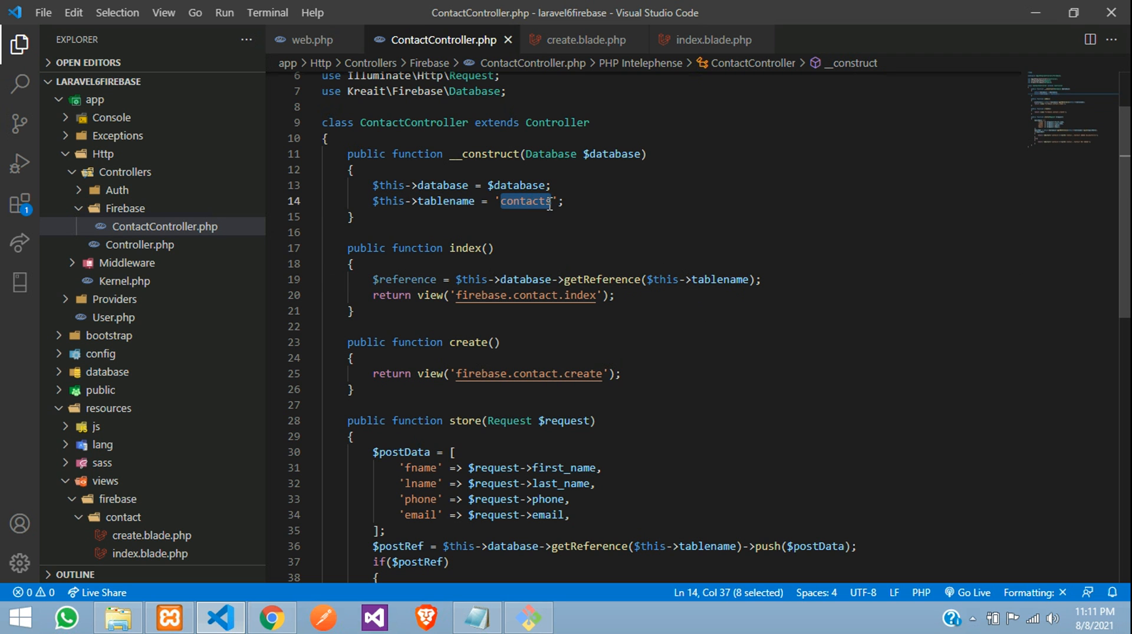
click(430, 202)
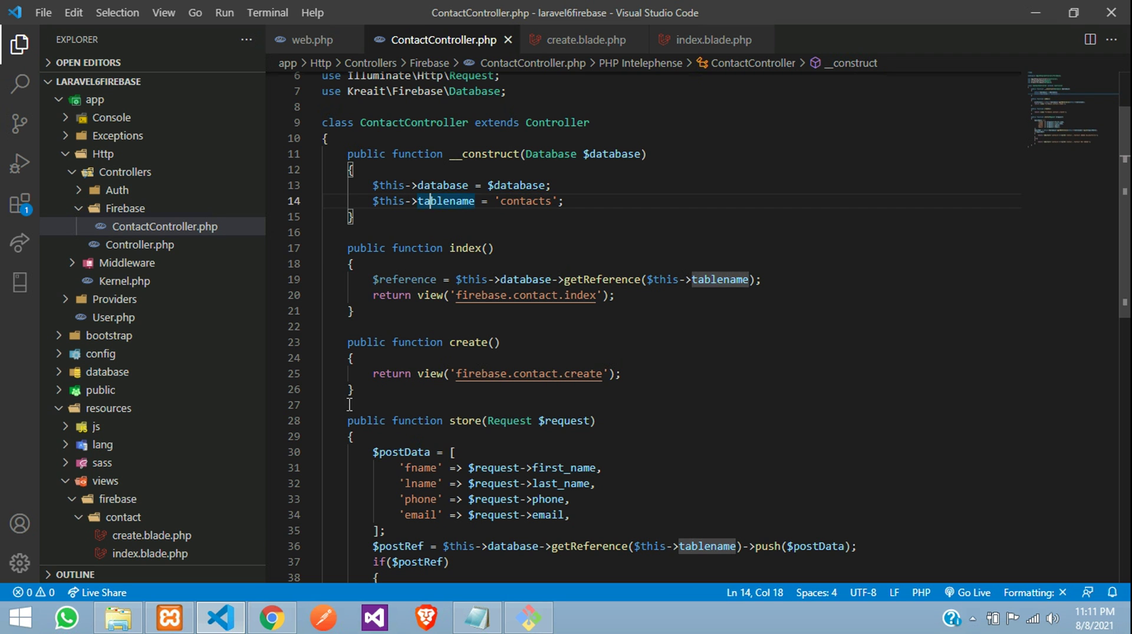
click(270, 619)
click(292, 13)
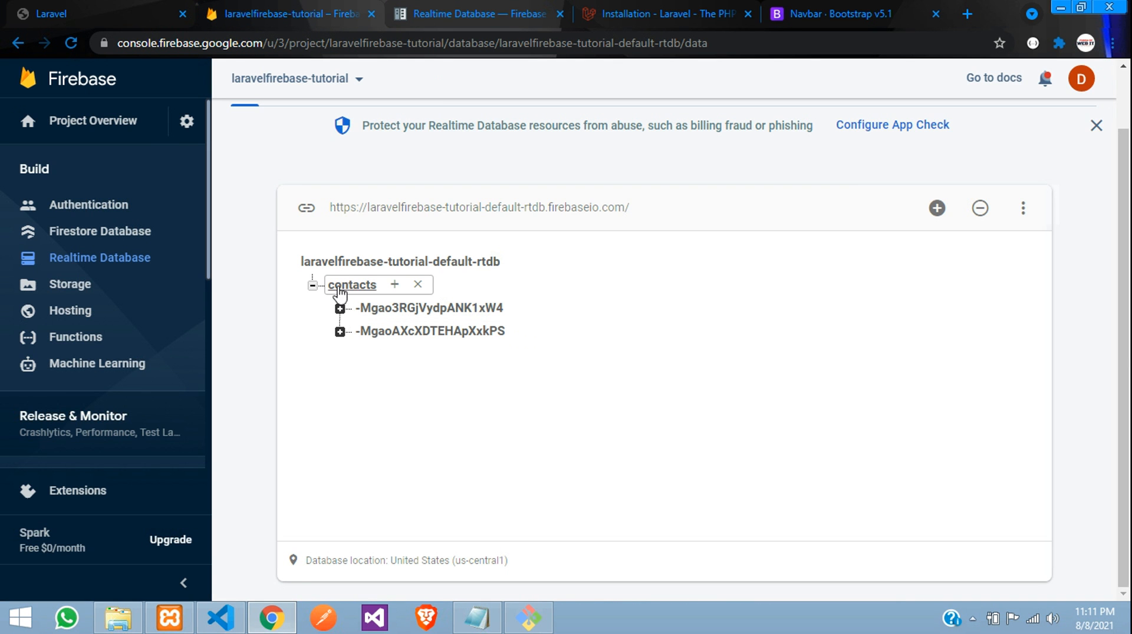
key(alt+Tab)
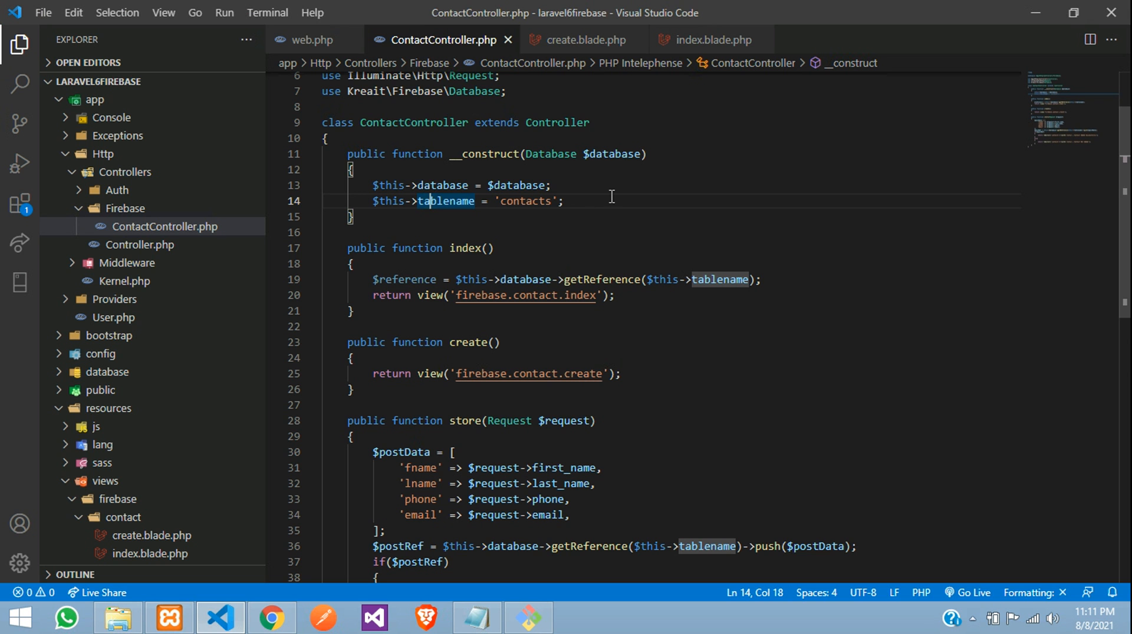
click(522, 279)
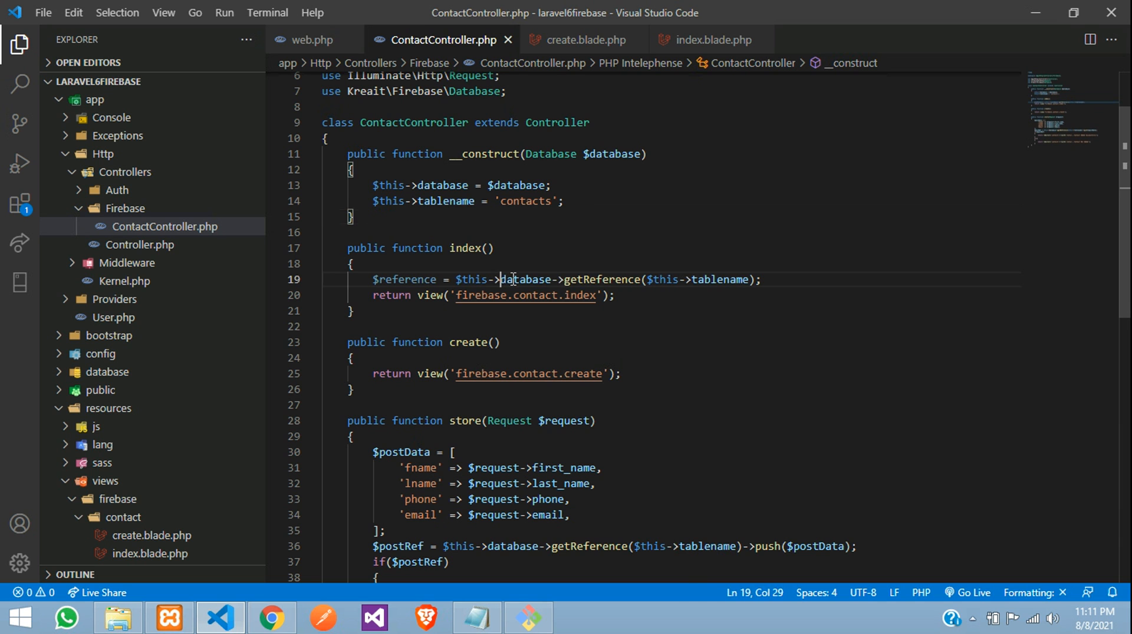
double_click(530, 280)
click(712, 279)
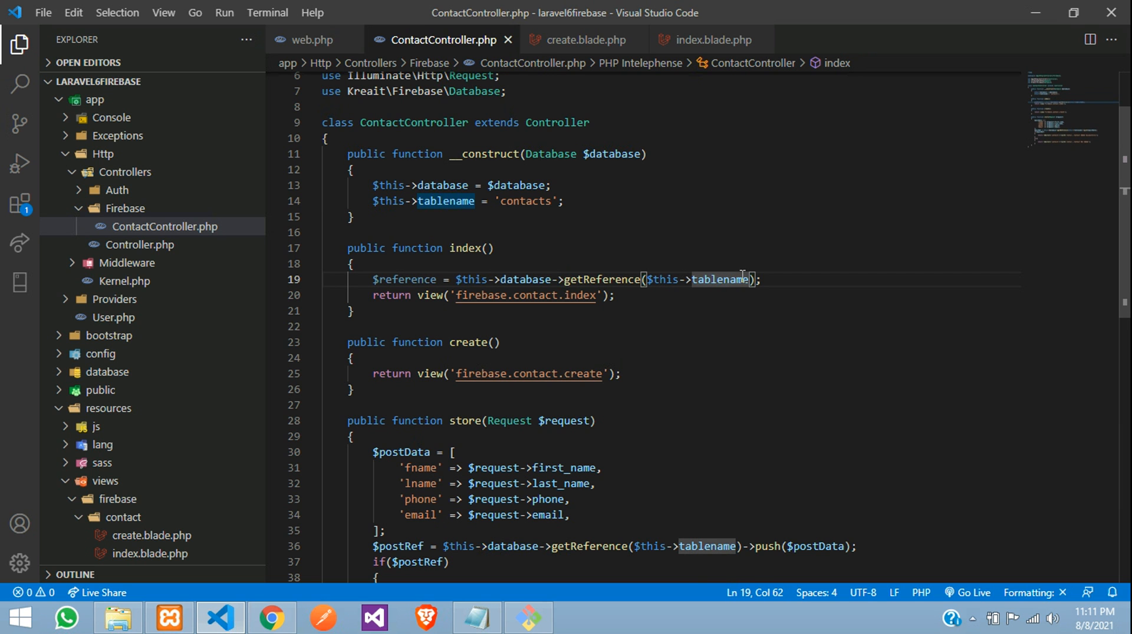
Expand the two contact nodes in the Firebase console to inspect their stored fields
click(665, 280)
click(271, 617)
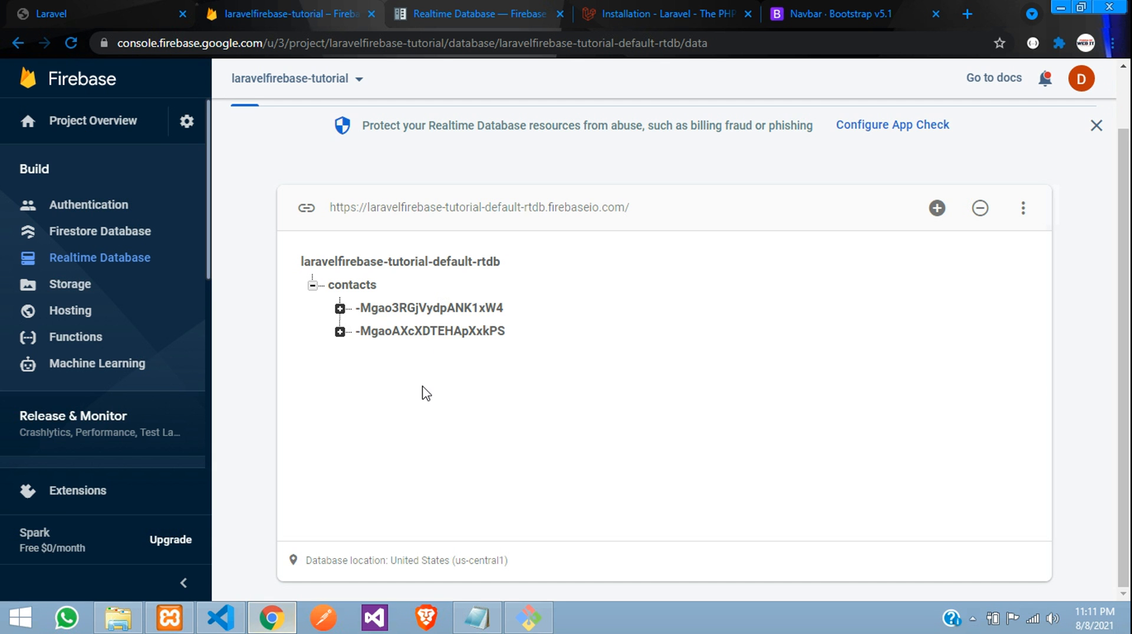
click(338, 308)
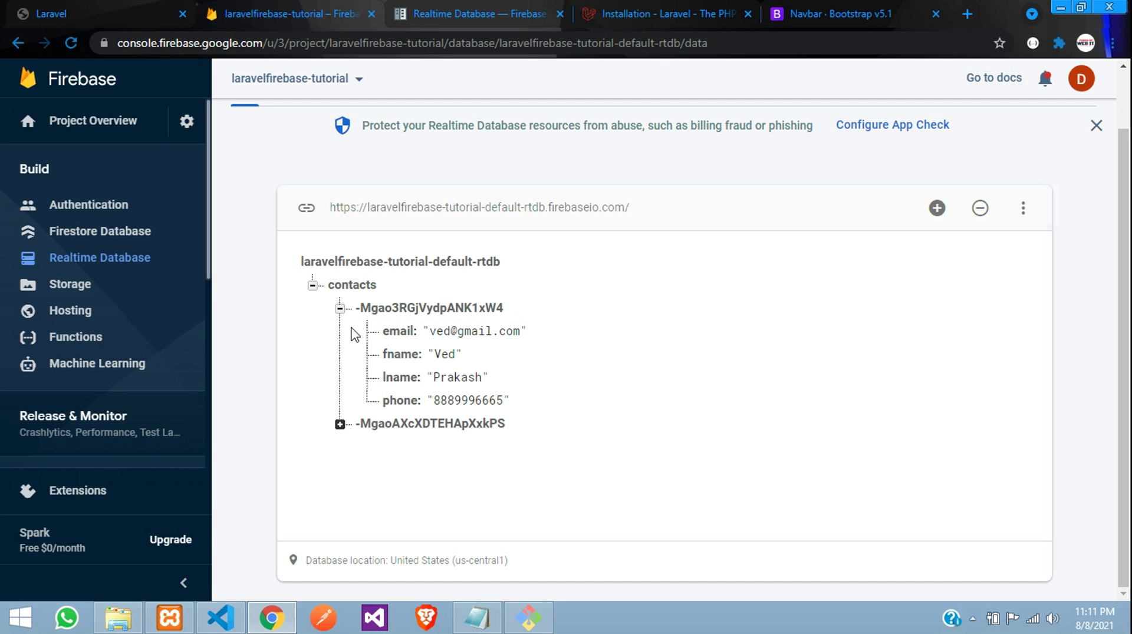
click(340, 424)
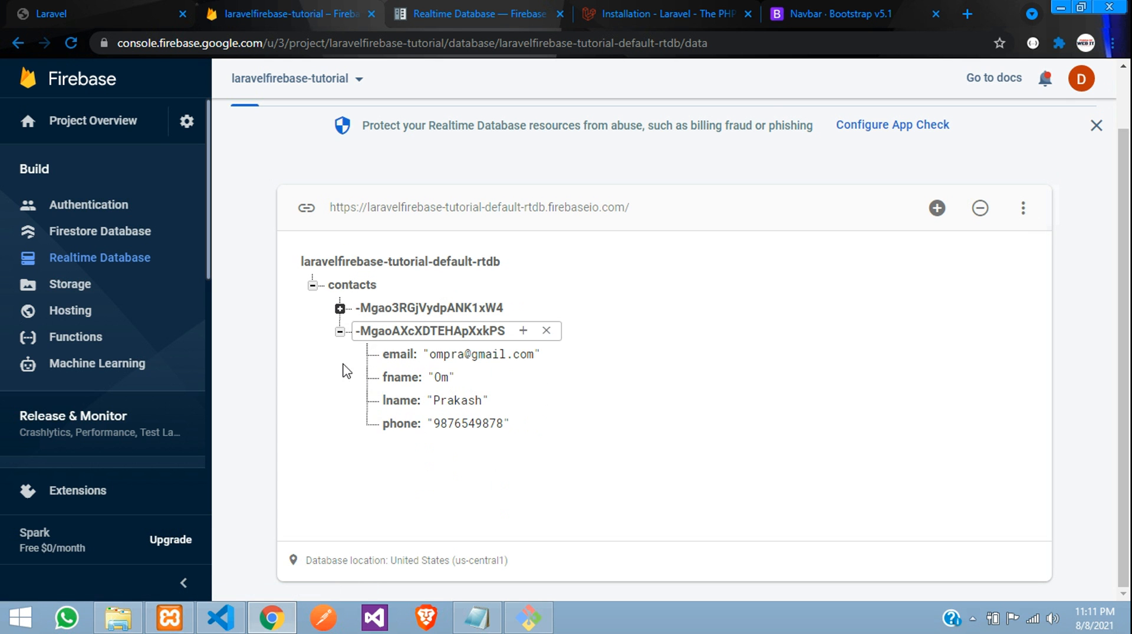
click(341, 332)
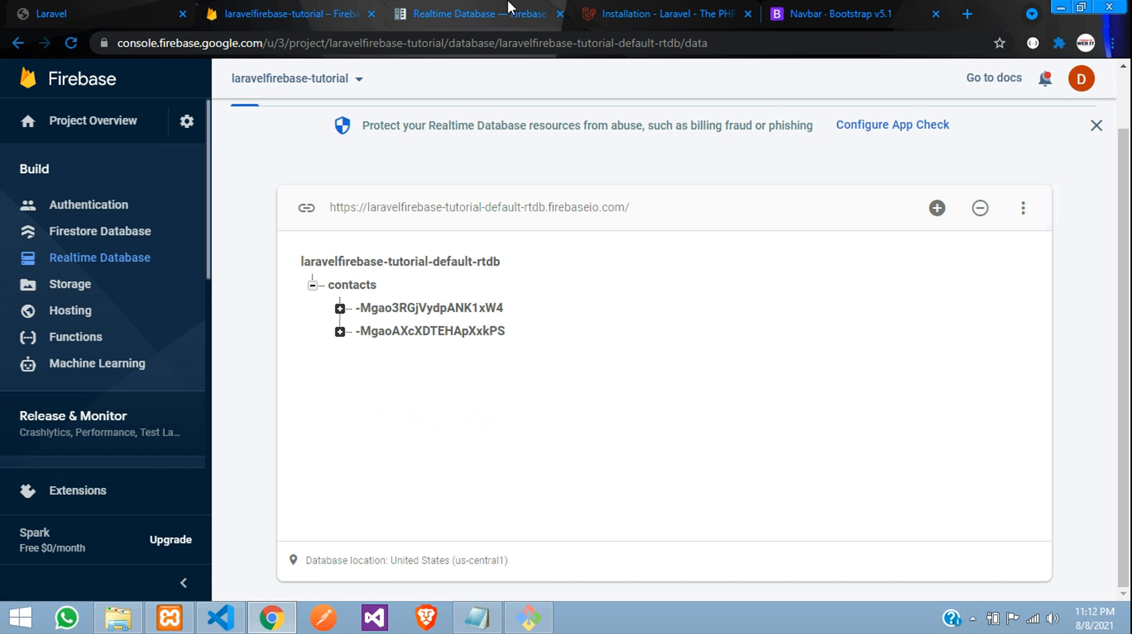
Copy the ->getValue(); call from the Realtime Database docs and return to the editor
click(478, 13)
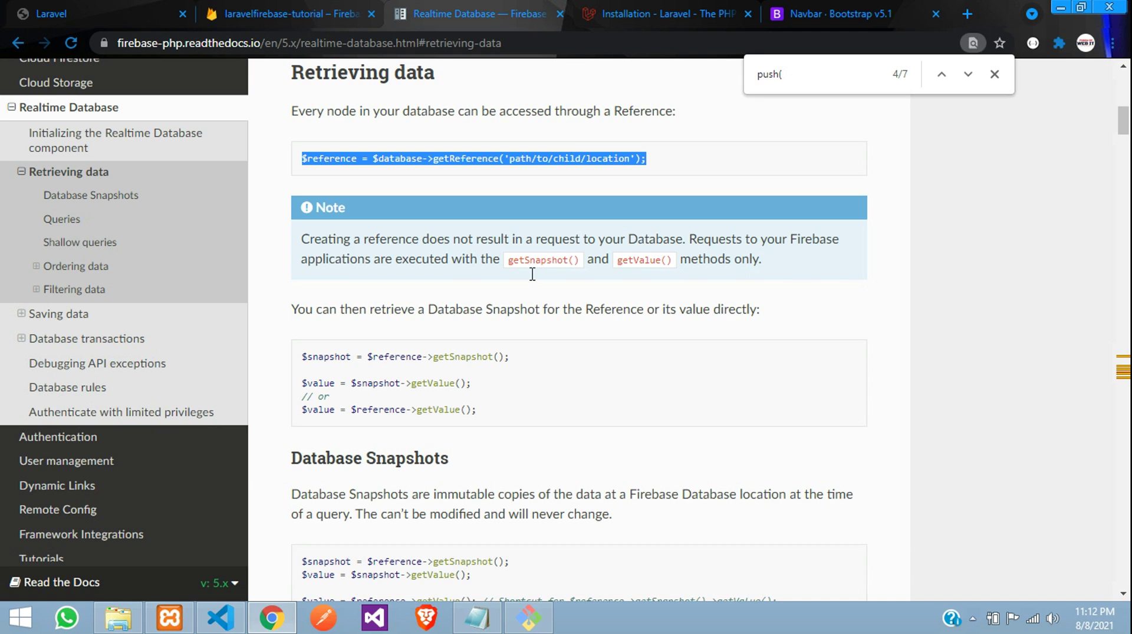
double_click(414, 383)
scroll(486, 386, down, 5)
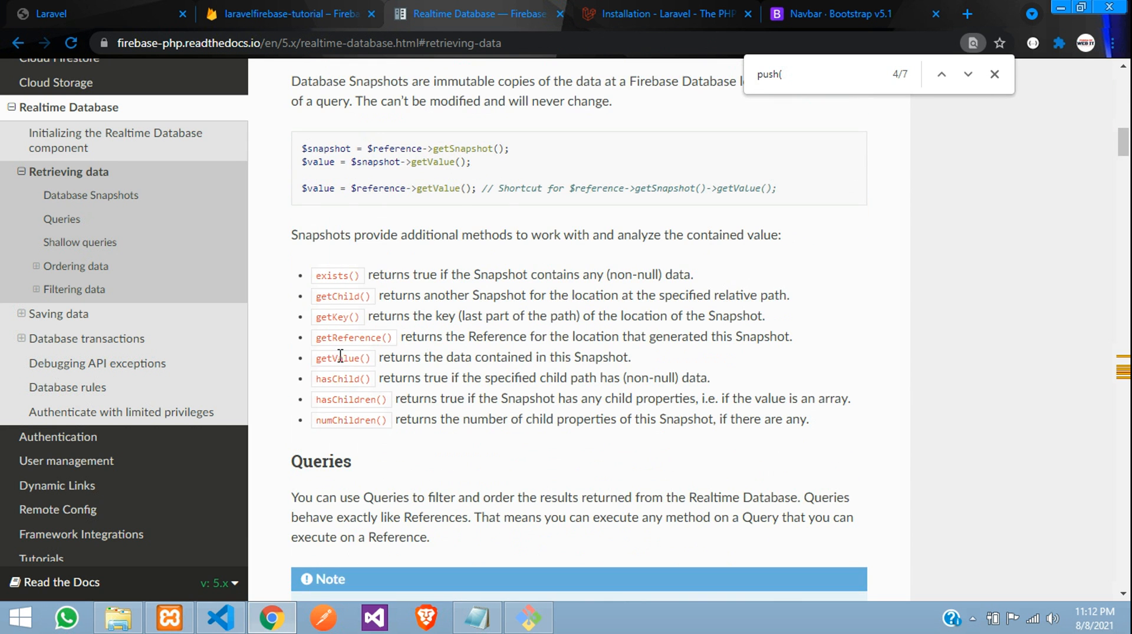
double_click(319, 358)
scroll(471, 309, up, 3)
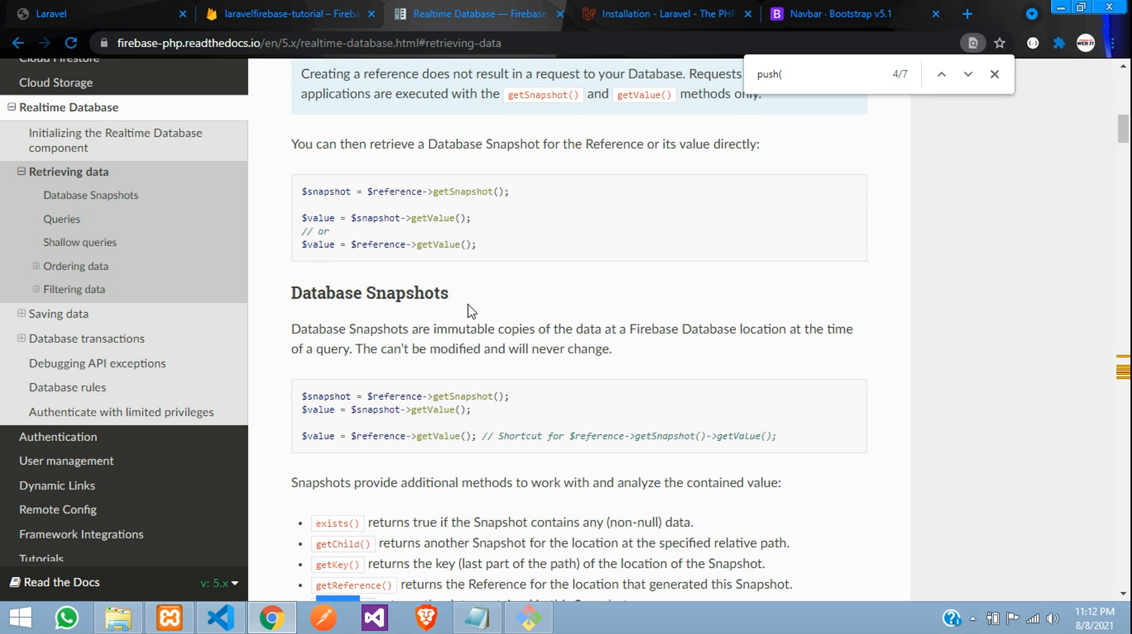
drag(402, 219, 485, 224)
key(ctrl+c)
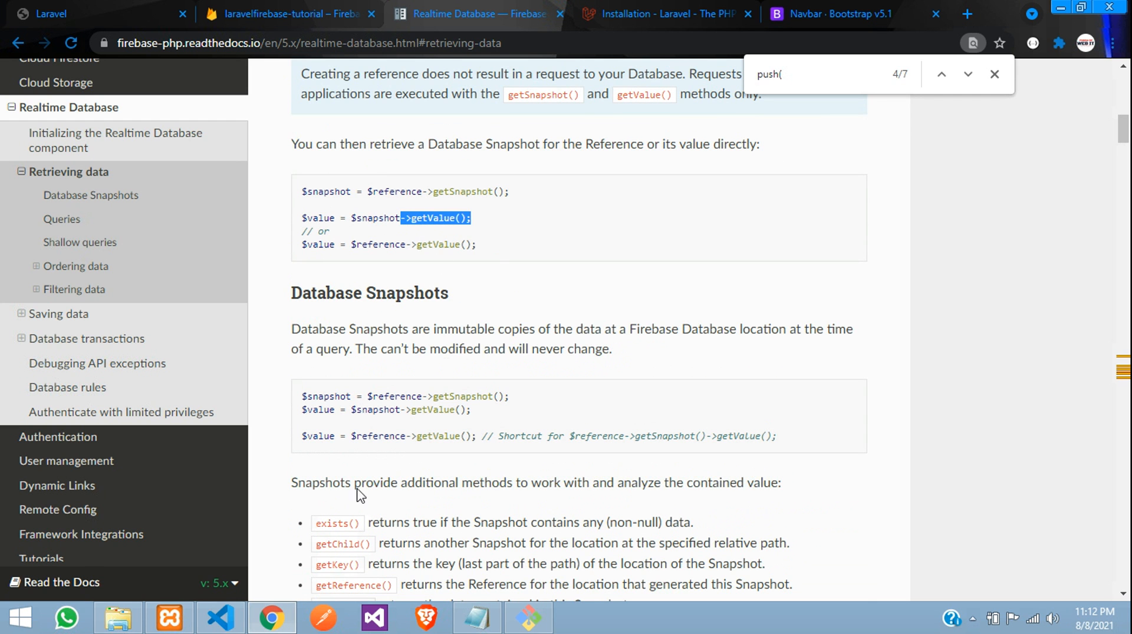
click(219, 617)
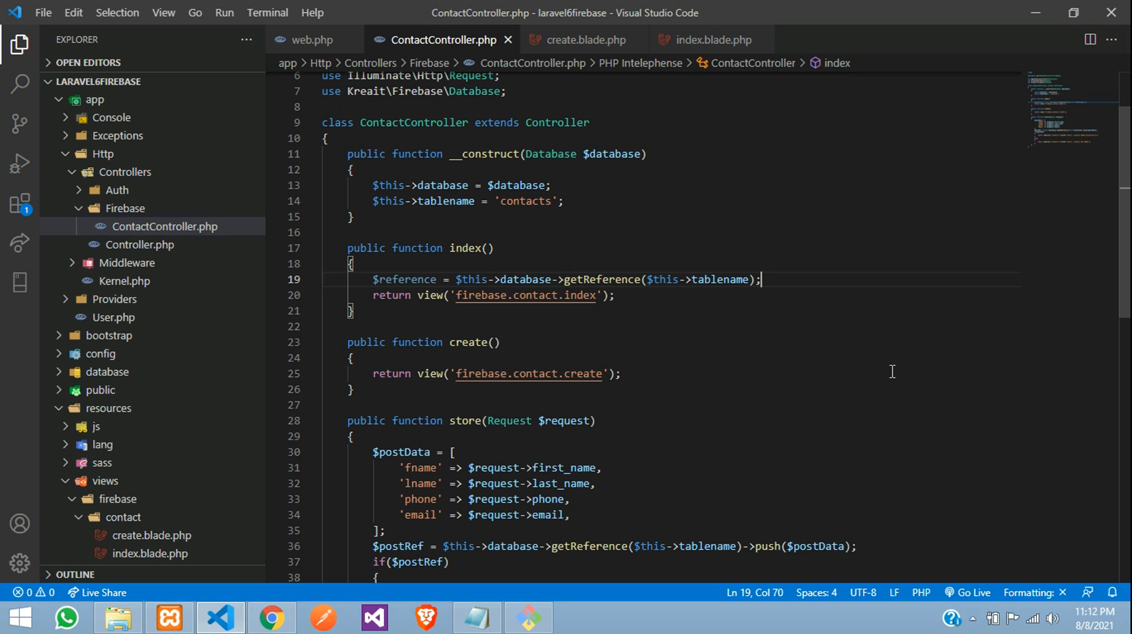
Append ->getValue() to the reference line and rename the variable to $contacts
key(ctrl+v)
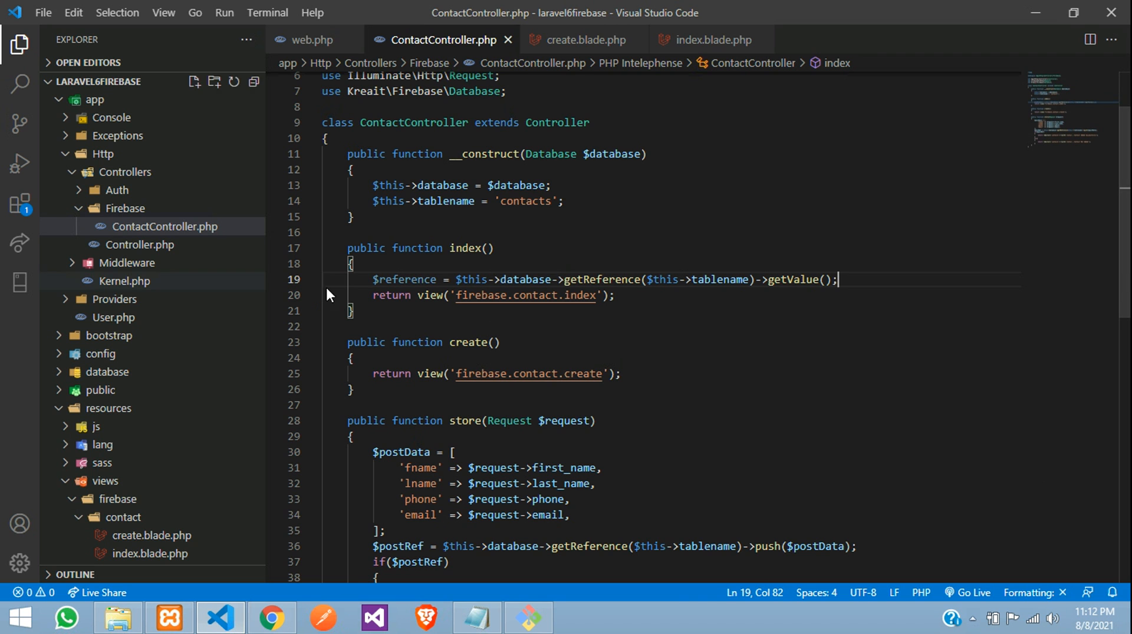
double_click(405, 279)
text(contact)
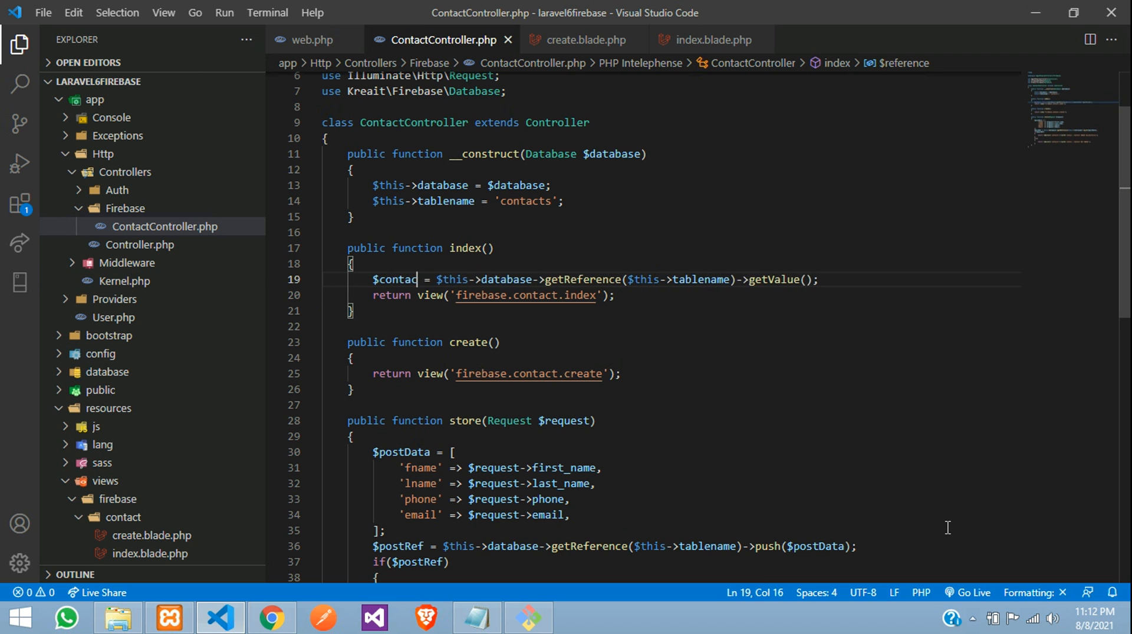
text(s)
key(ctrl+shift+Left)
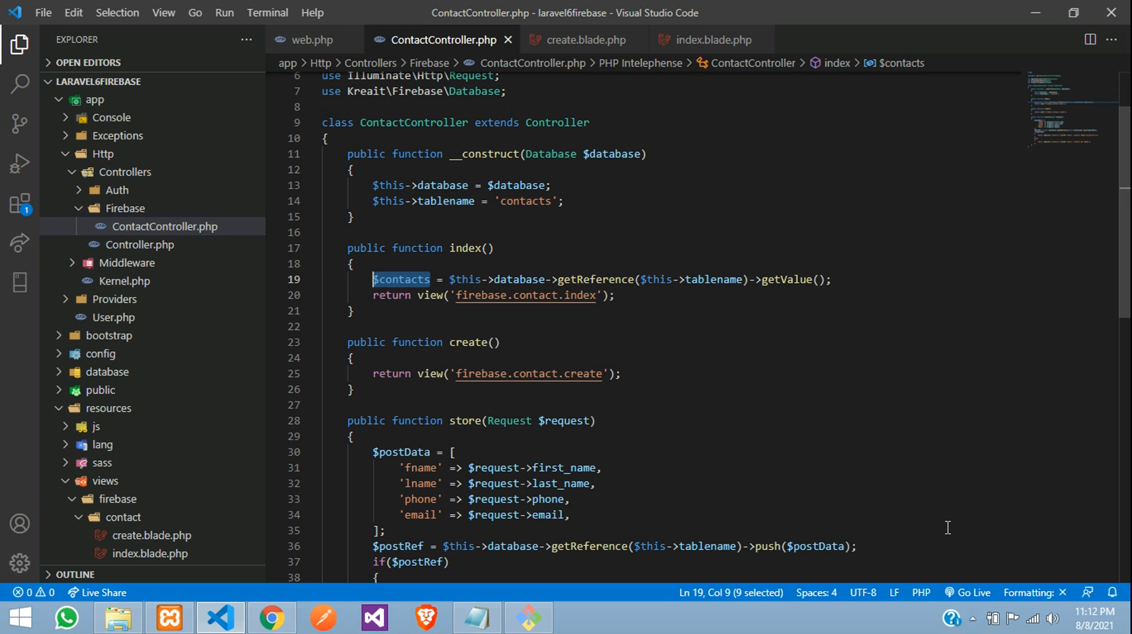
key(shift+Right)
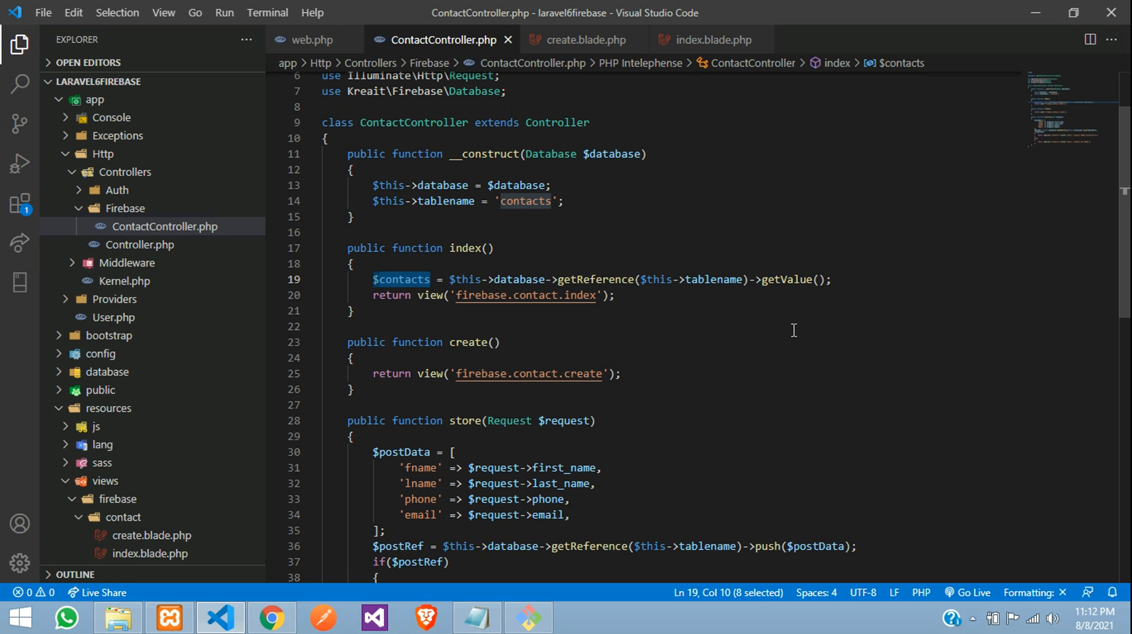
Pass compact('contacts') to the contact.index view and switch to index.blade.php
click(604, 301)
text(, )
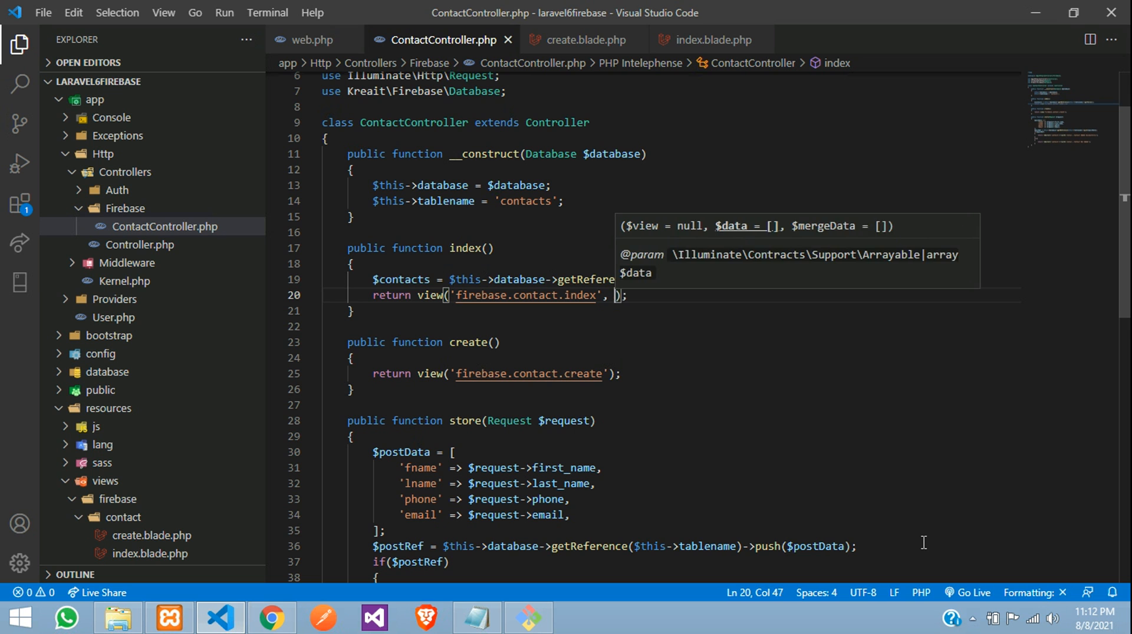
text(compact()
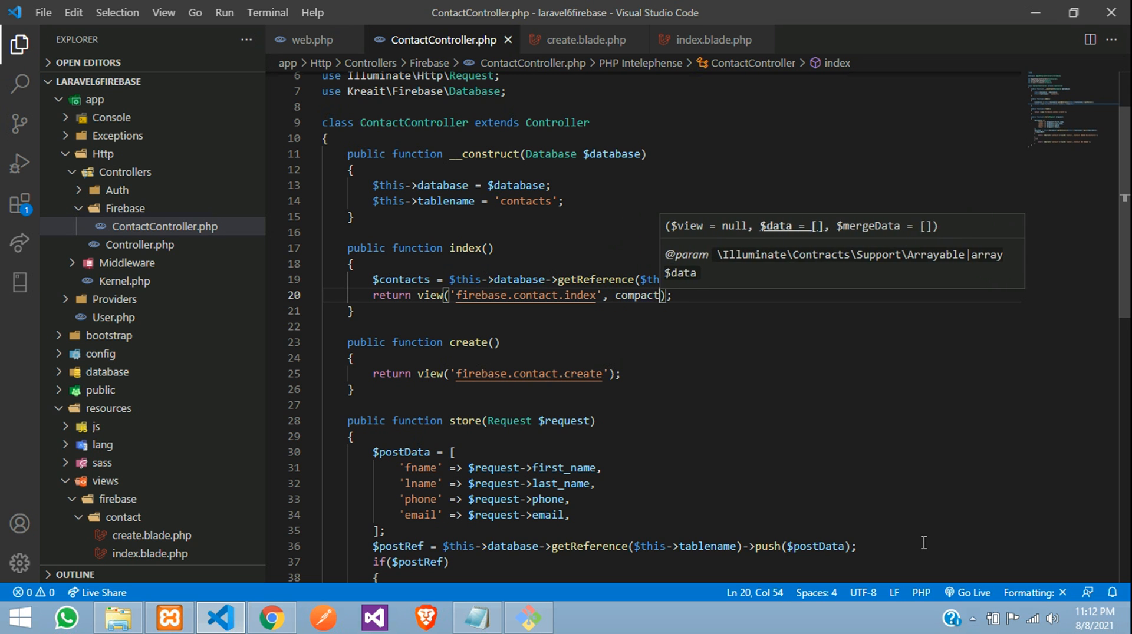
text(')
key(Return)
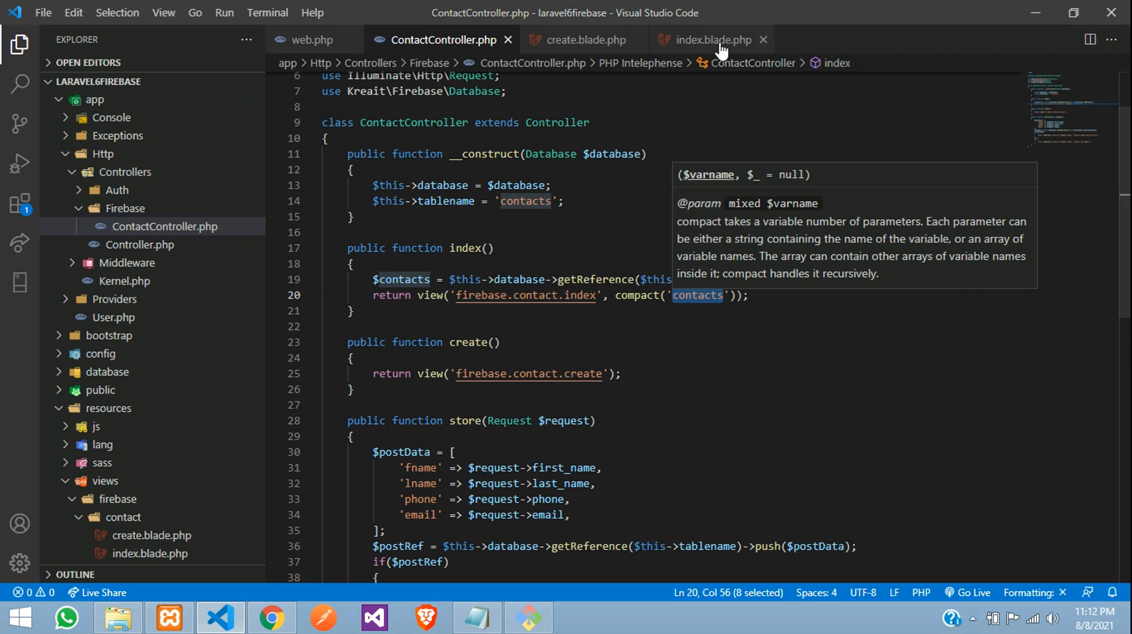
drag(541, 299, 611, 297)
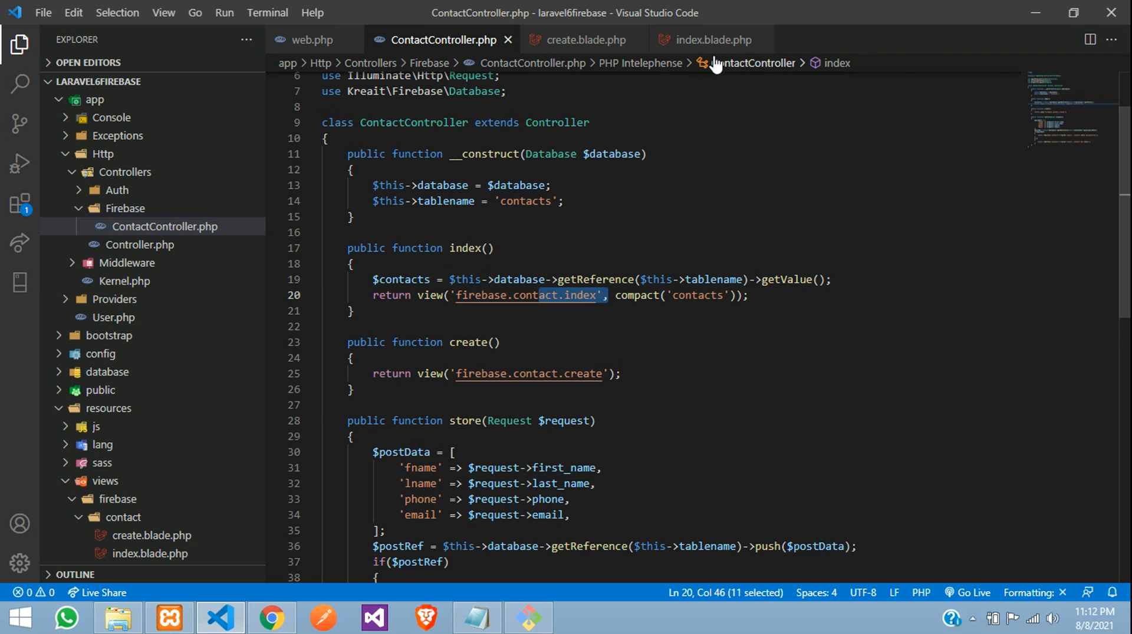
click(713, 39)
click(672, 282)
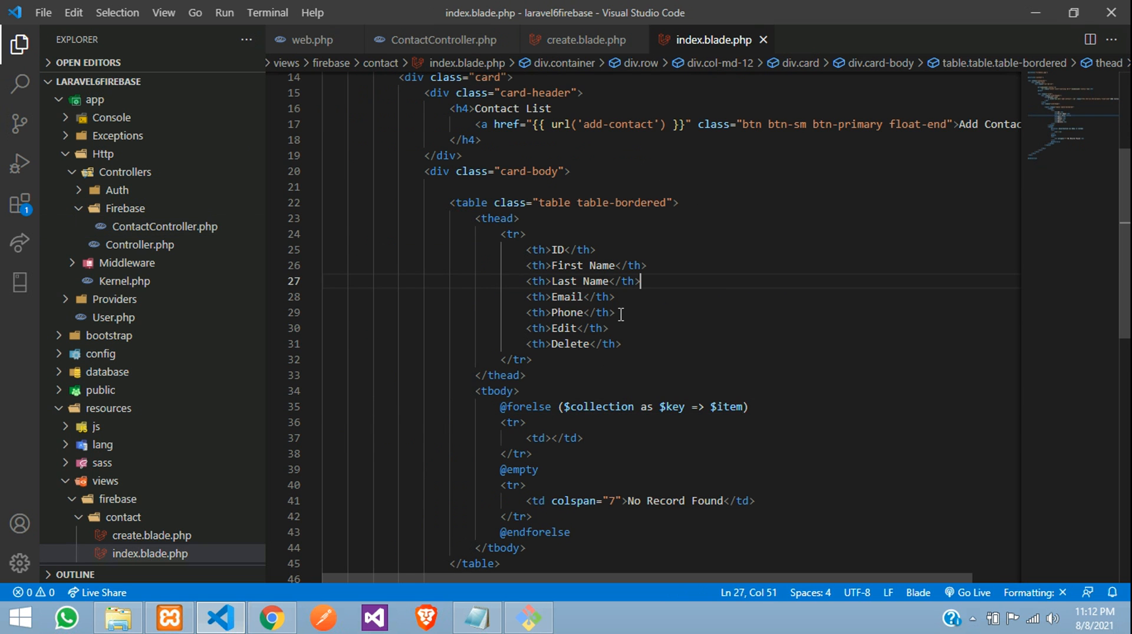
scroll(622, 362, down, 2)
double_click(602, 323)
text(contacts)
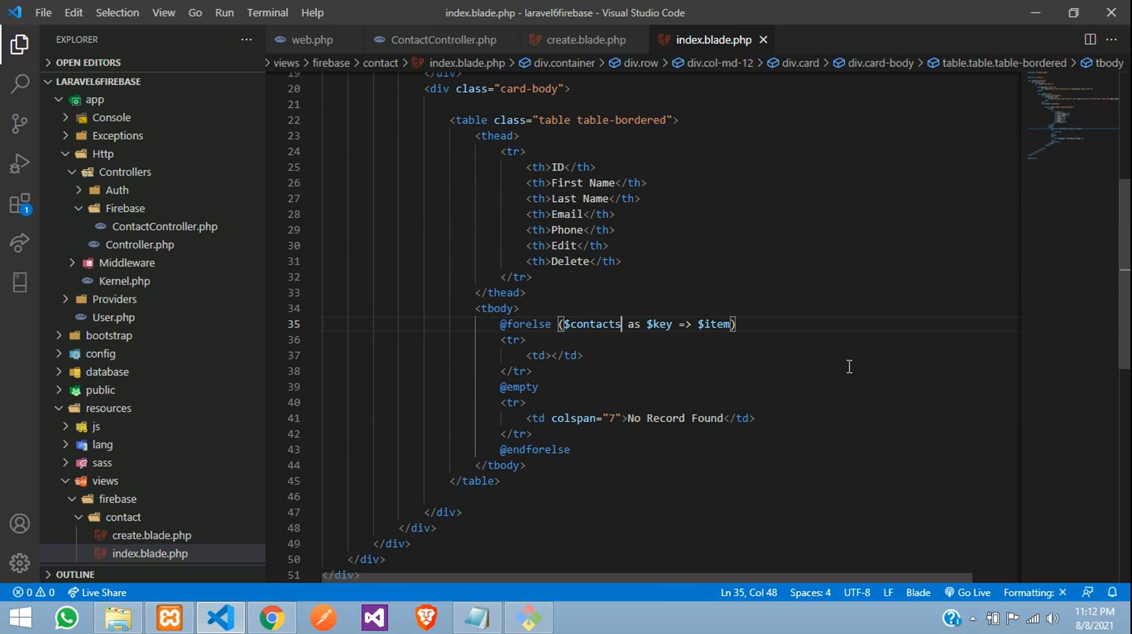
double_click(593, 324)
click(669, 323)
Check the stored contact fields in the Firebase console and the localhost Contact List, then return to the loop
click(270, 618)
click(292, 13)
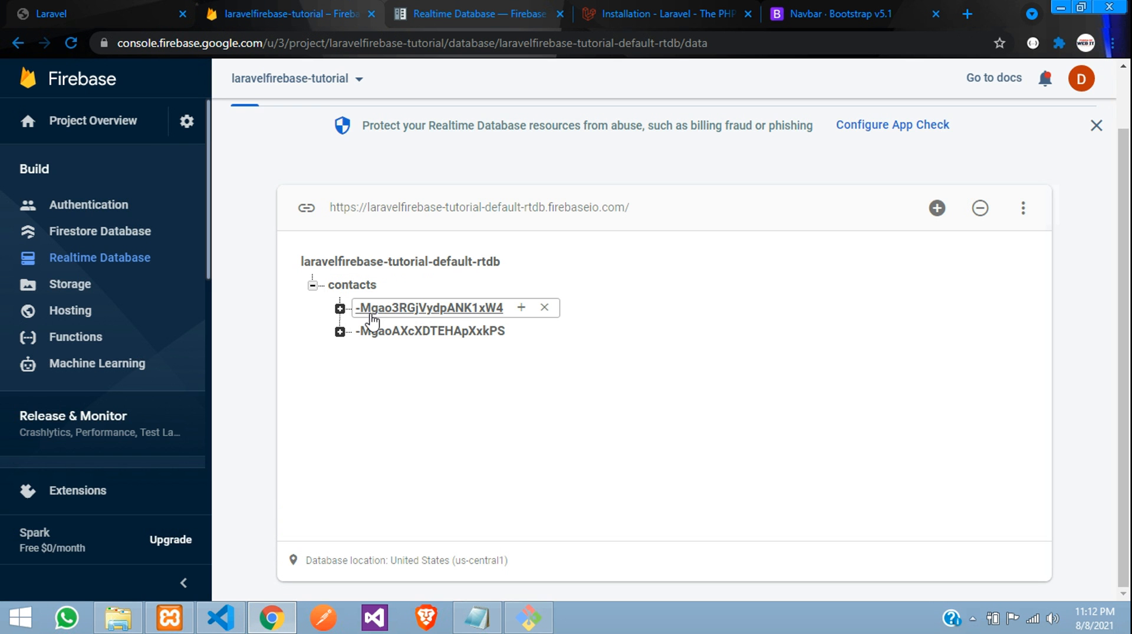
mouse_move(430, 308)
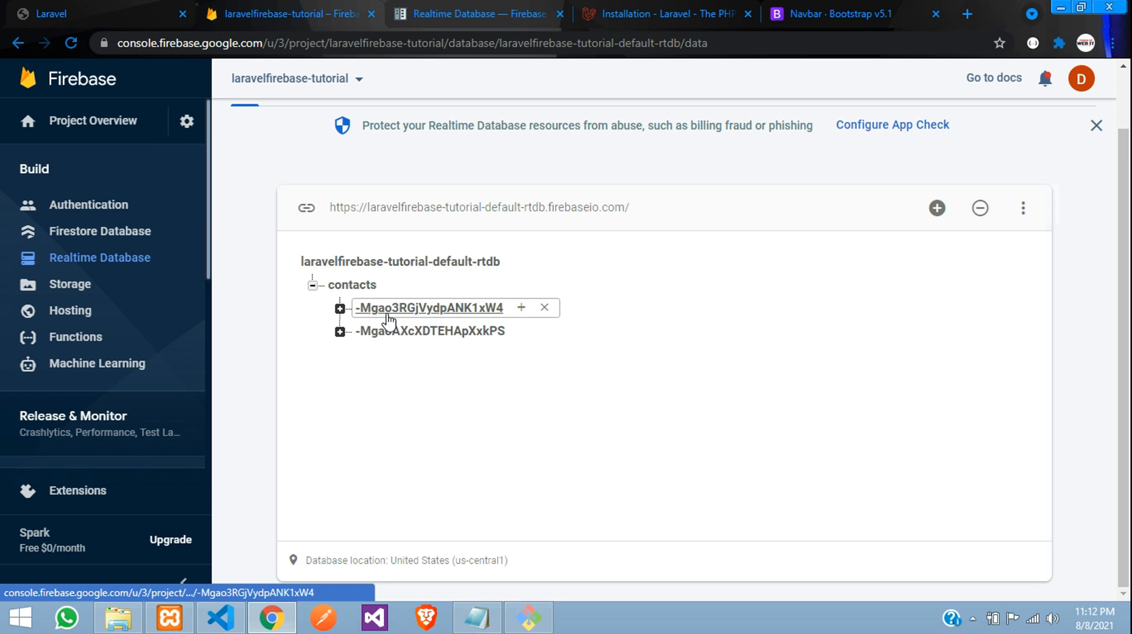
click(339, 307)
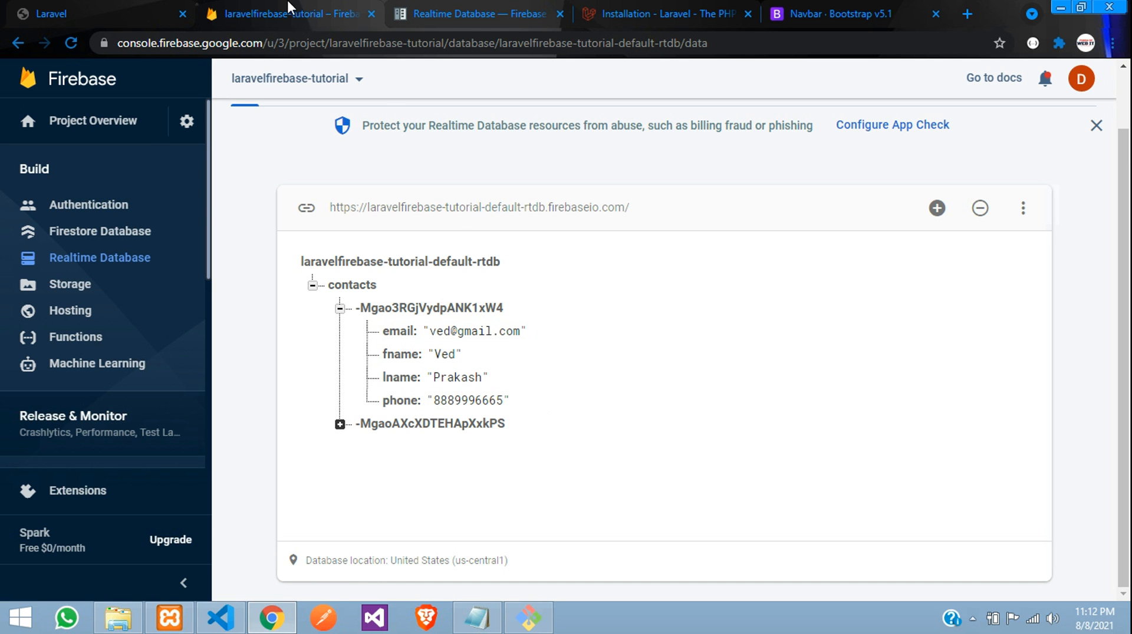
click(88, 13)
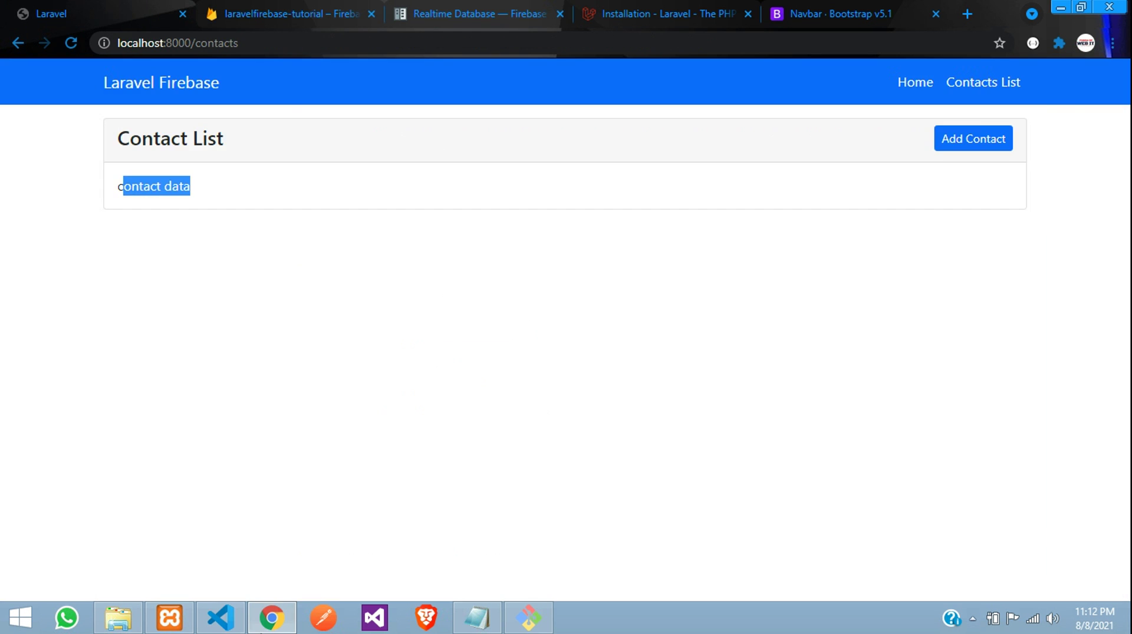
click(219, 617)
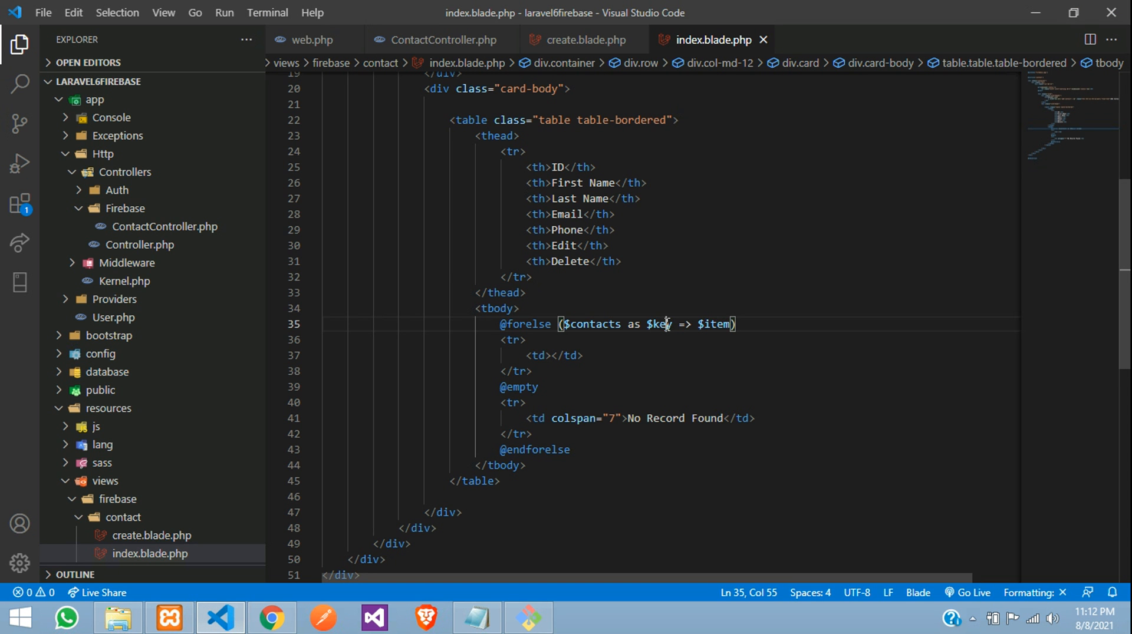
key(shift+Left)
key(shift+Left)
key(shift+Left)
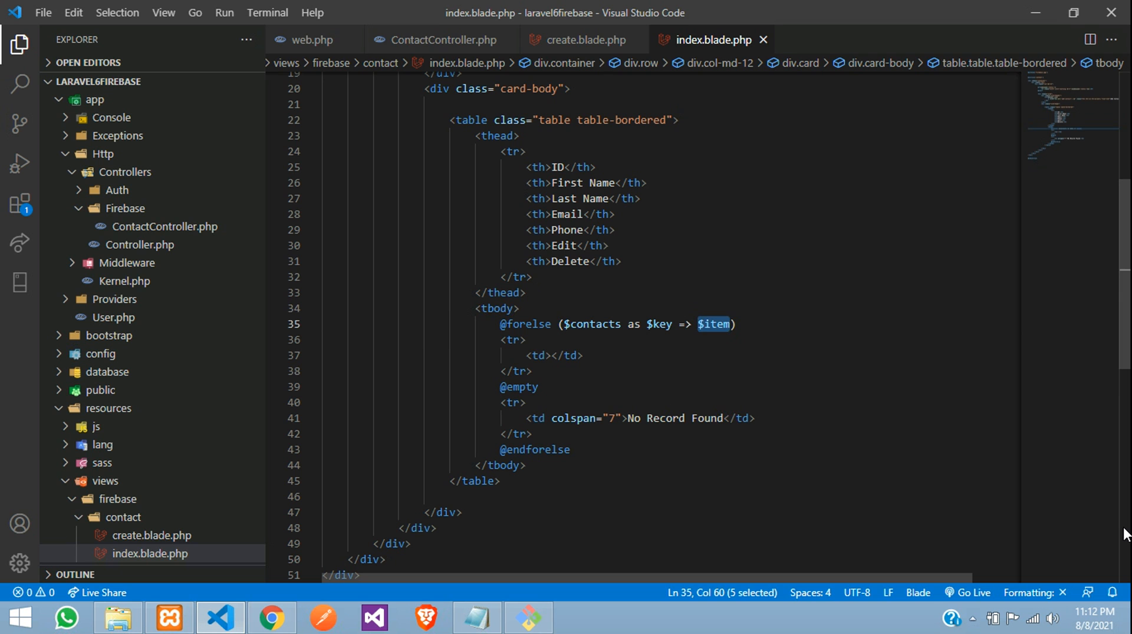
Output {{ $item['fname'] }} in the row cell and verify the field names against the Realtime Database
key(Down)
key(Down)
key(Down)
key(Up)
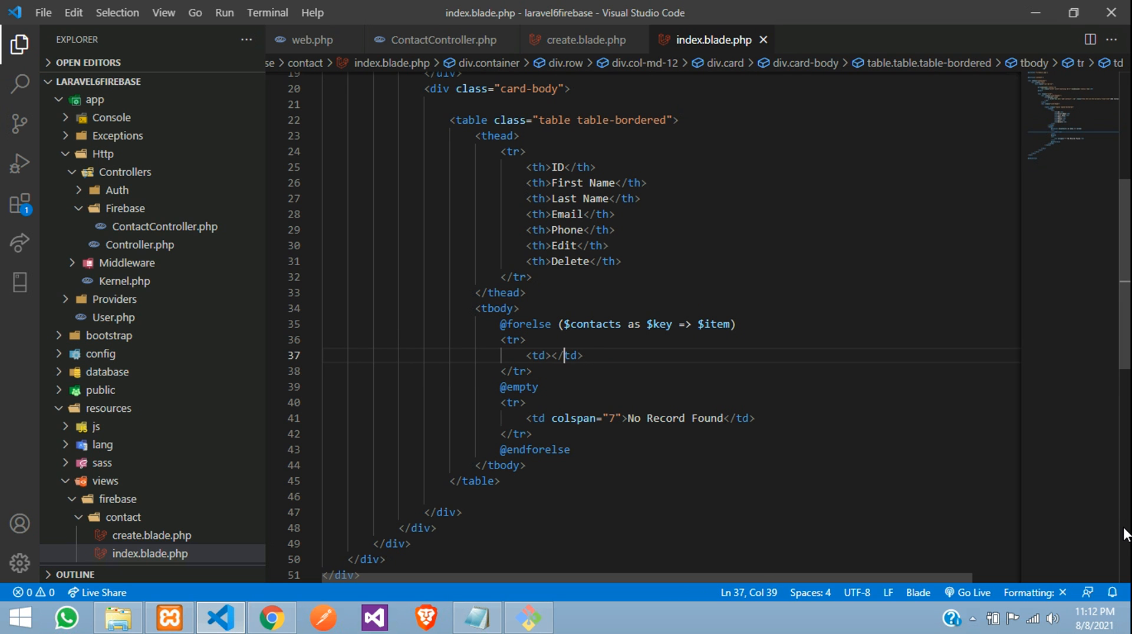
text({{)
key(Left)
text($item[)
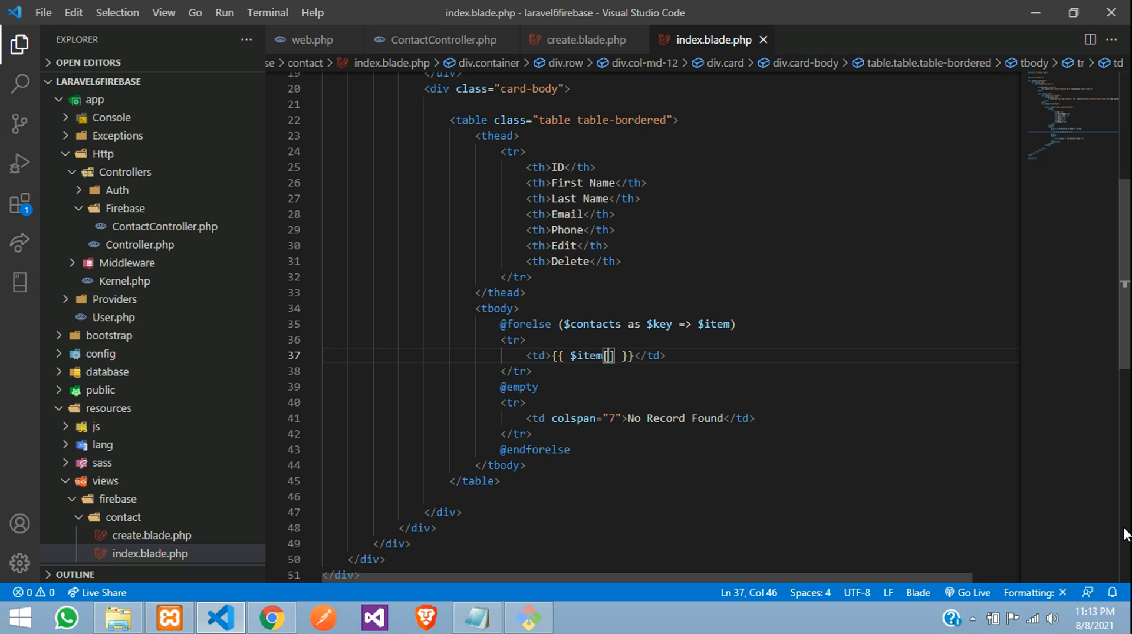
text('fi)
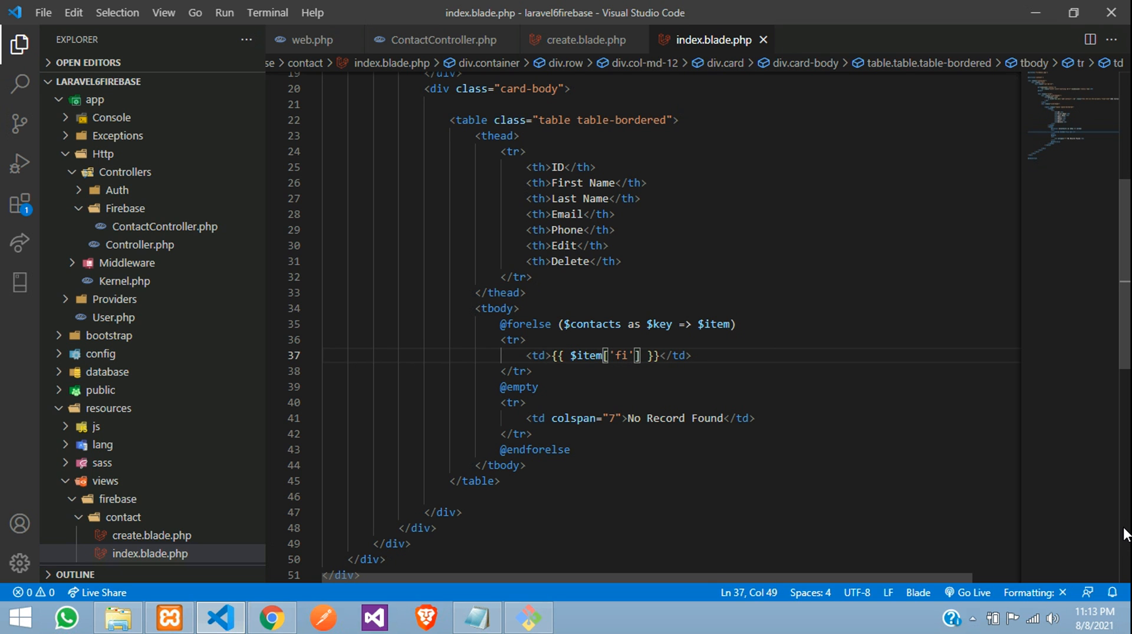
key(BackSpace)
text(name)
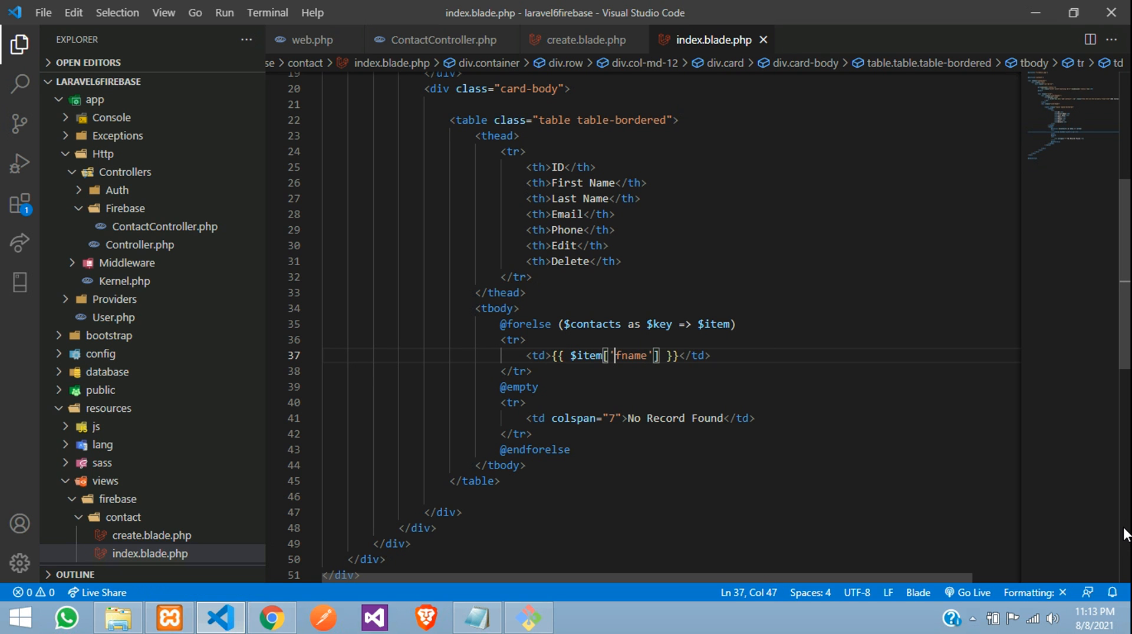
double_click(632, 354)
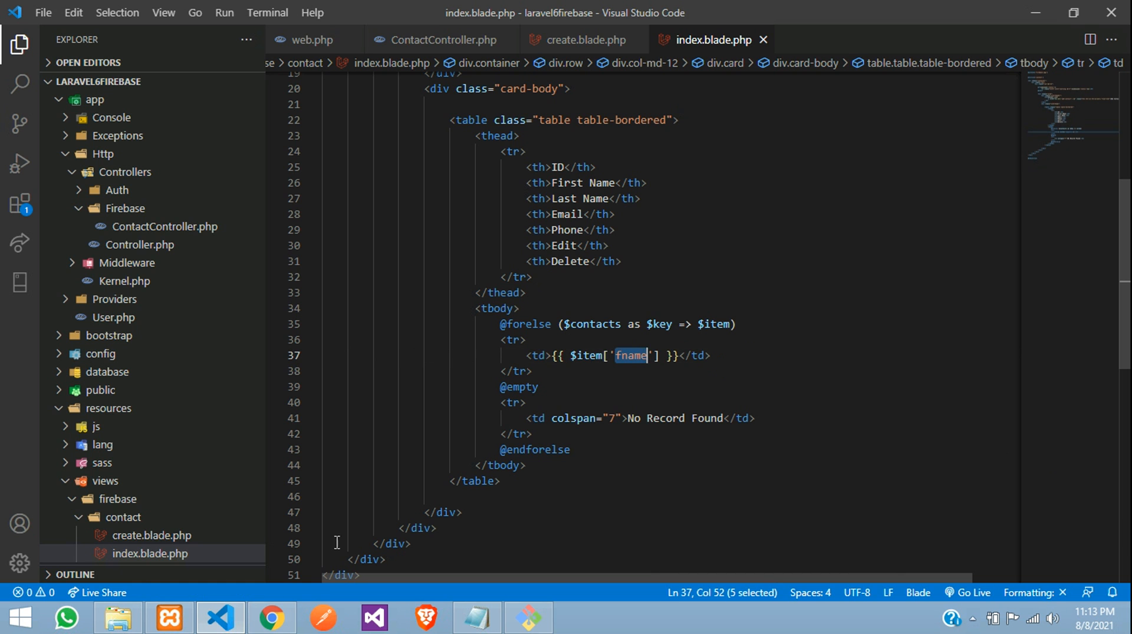
click(271, 617)
click(477, 13)
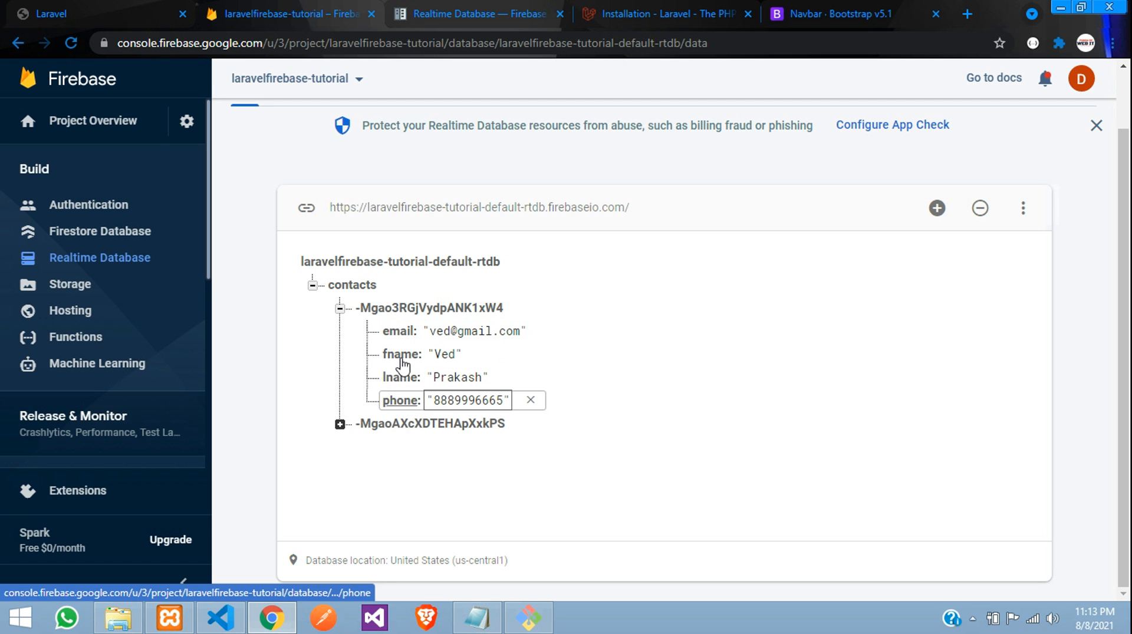
click(220, 617)
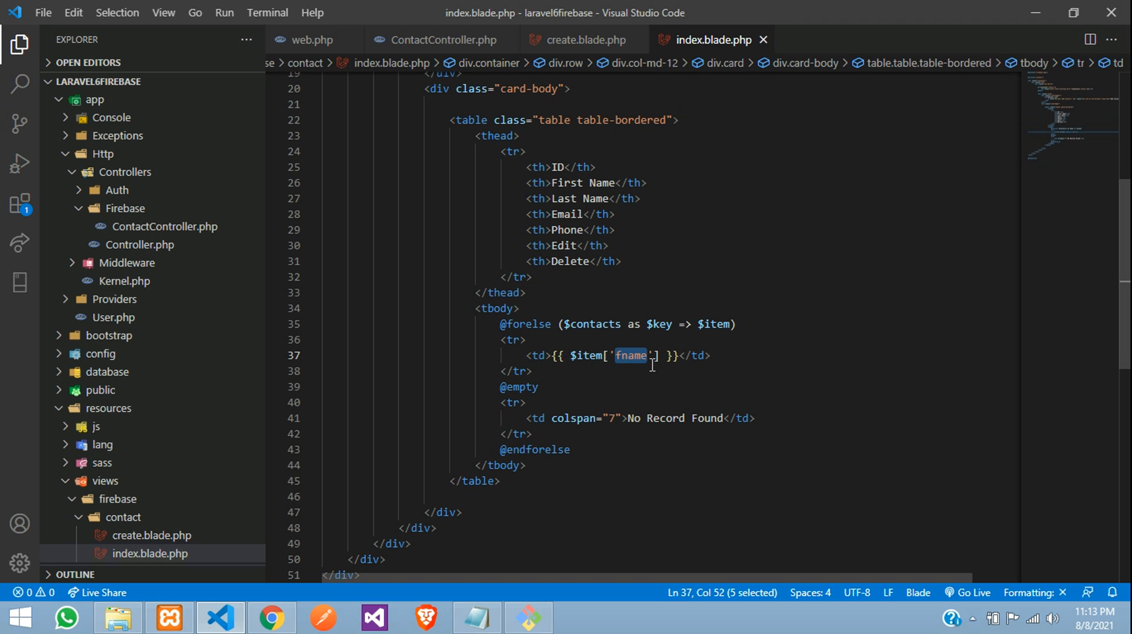
Duplicate the cell line three times and change the copies to lname, email and phone
click(654, 356)
key(shift+alt+Down)
key(shift+alt+Down)
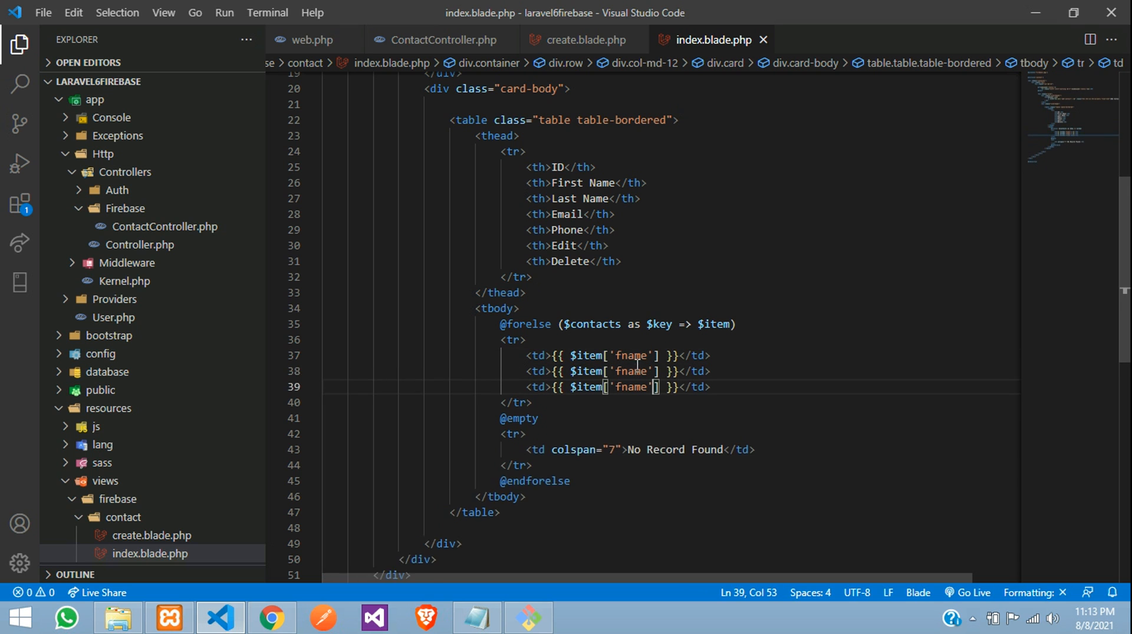
key(shift+alt+Down)
key(Up)
key(Up)
key(Left)
key(Left)
key(Left)
key(Delete)
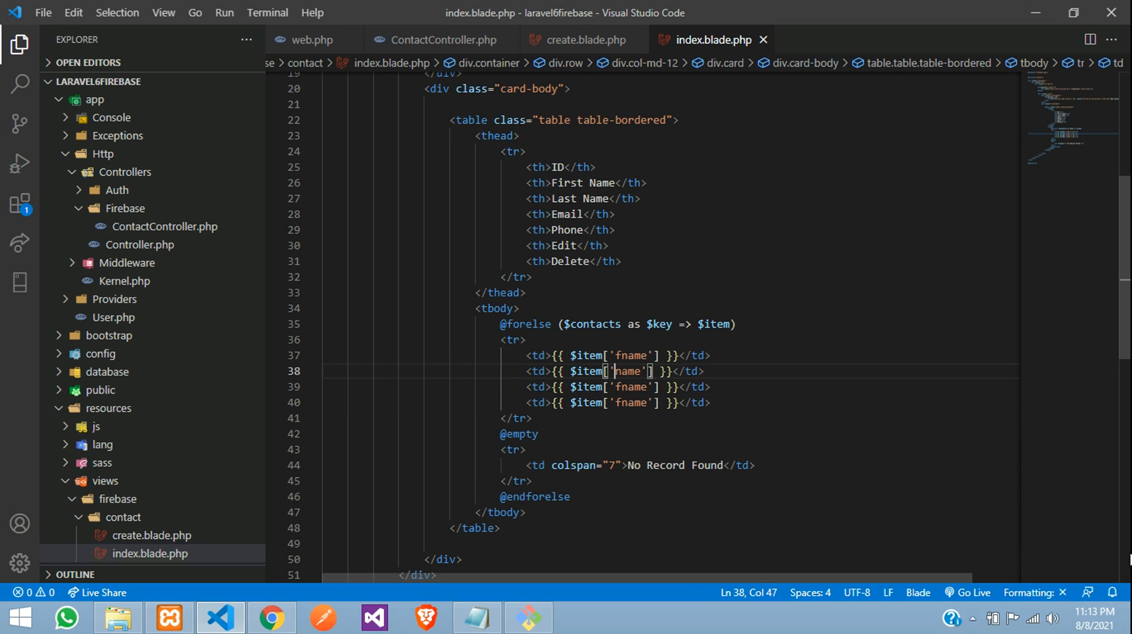
text(l)
key(Down)
key(ctrl+d)
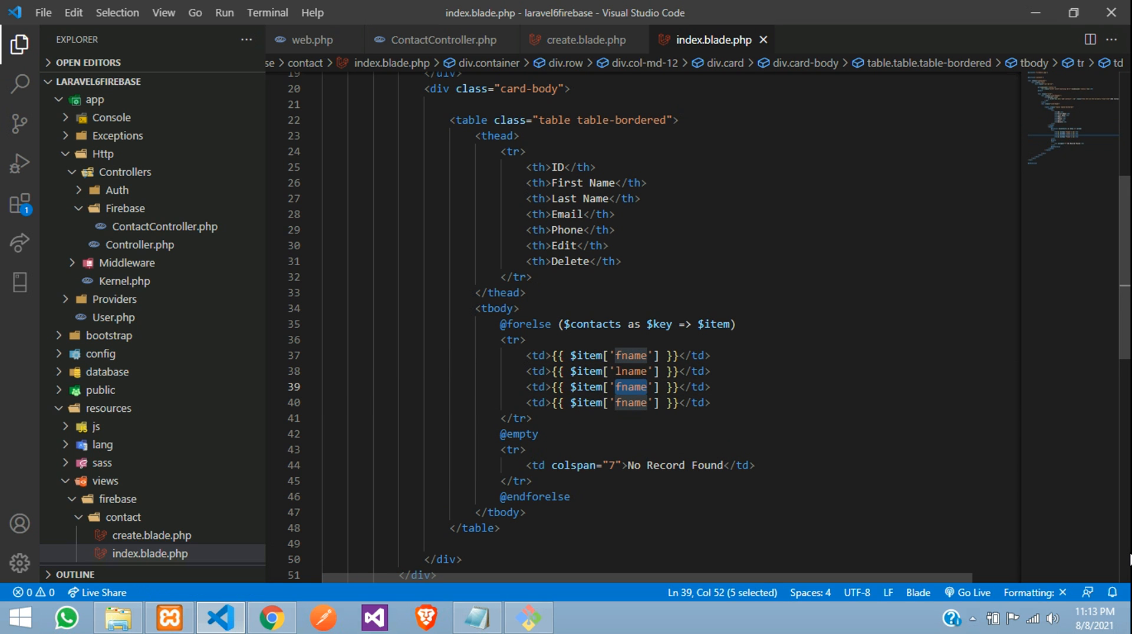
text(email)
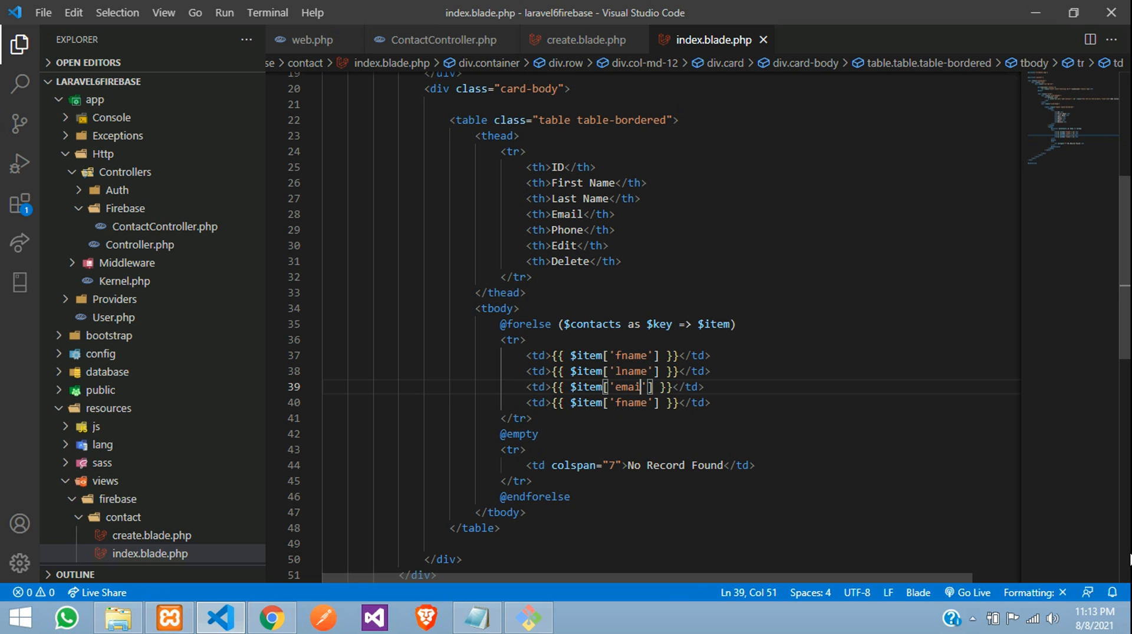
key(Down)
key(ctrl+d)
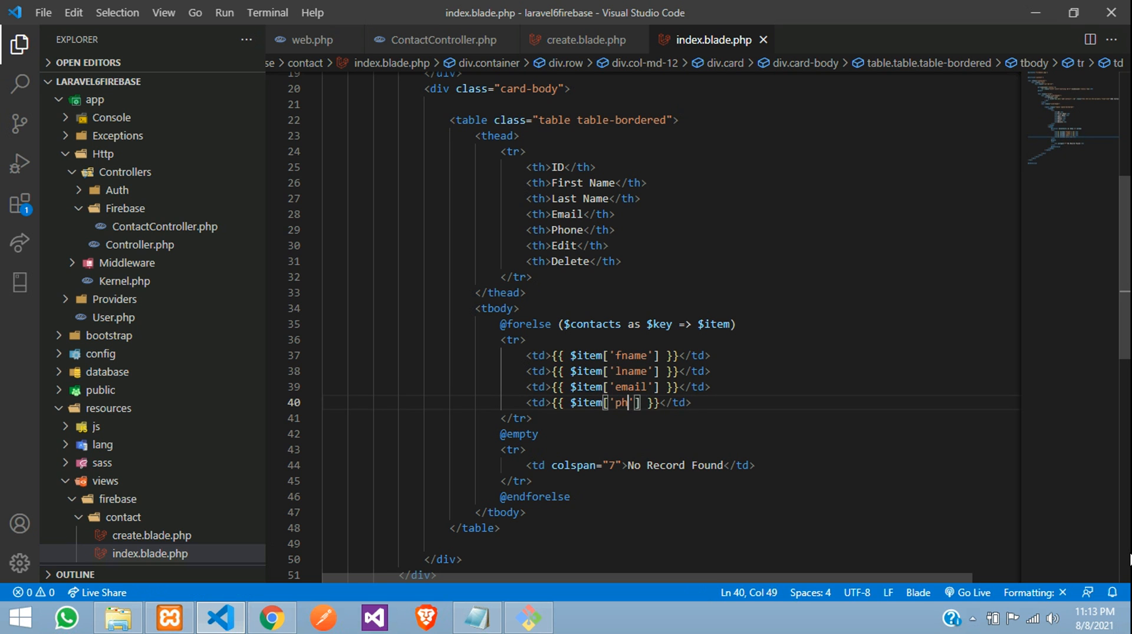
text(phone)
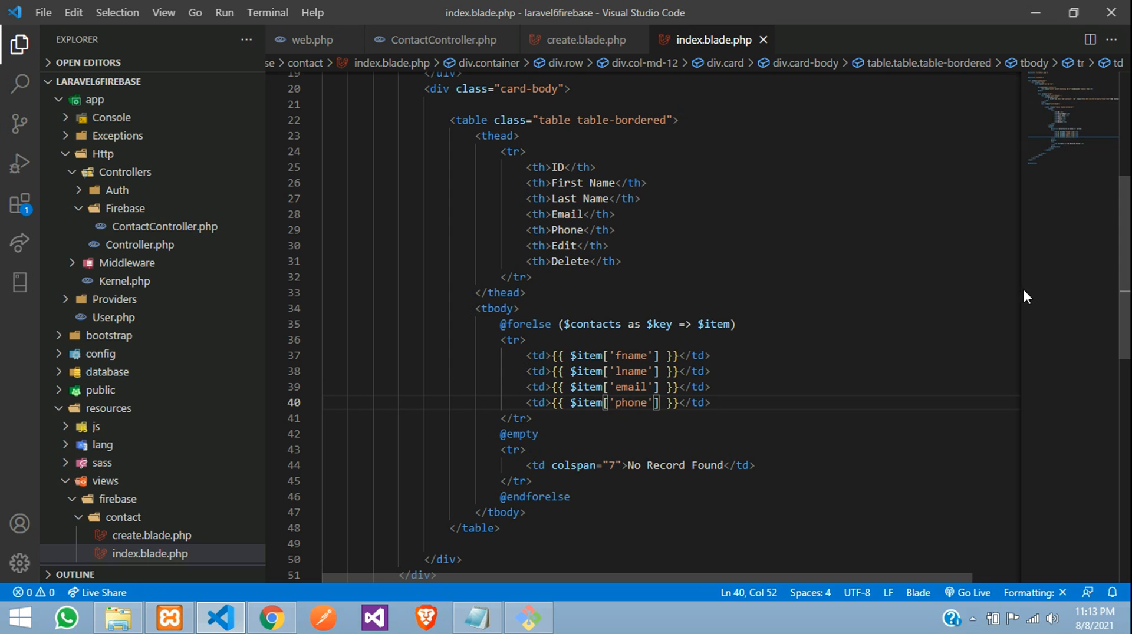
Duplicate the phone cell once more and select its contents for the Edit and Delete columns
drag(552, 246, 597, 261)
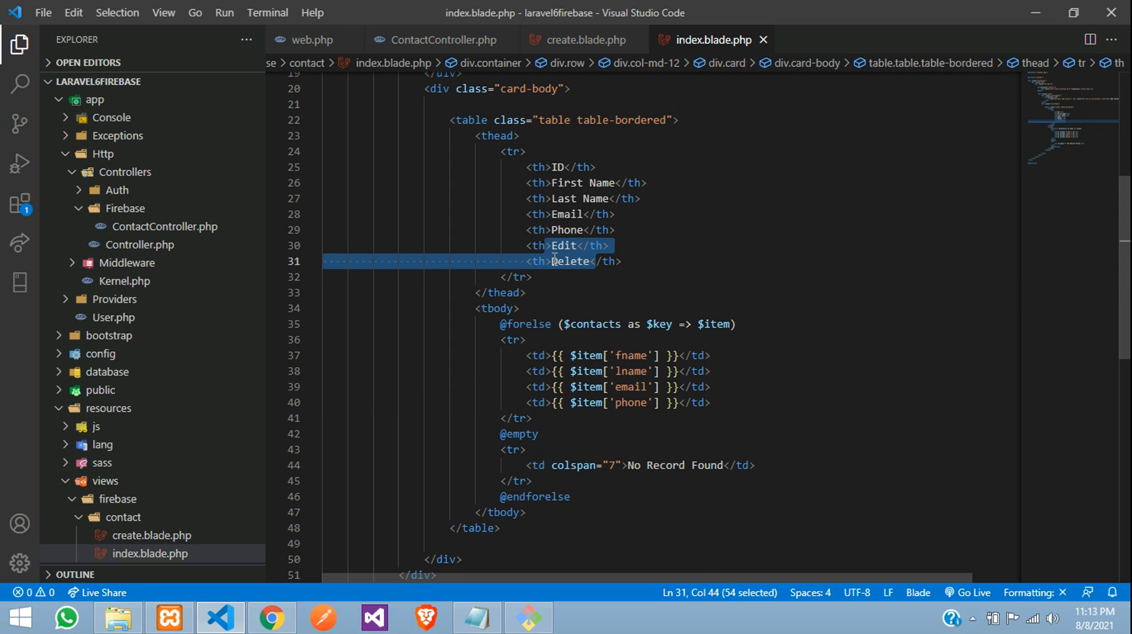
click(720, 408)
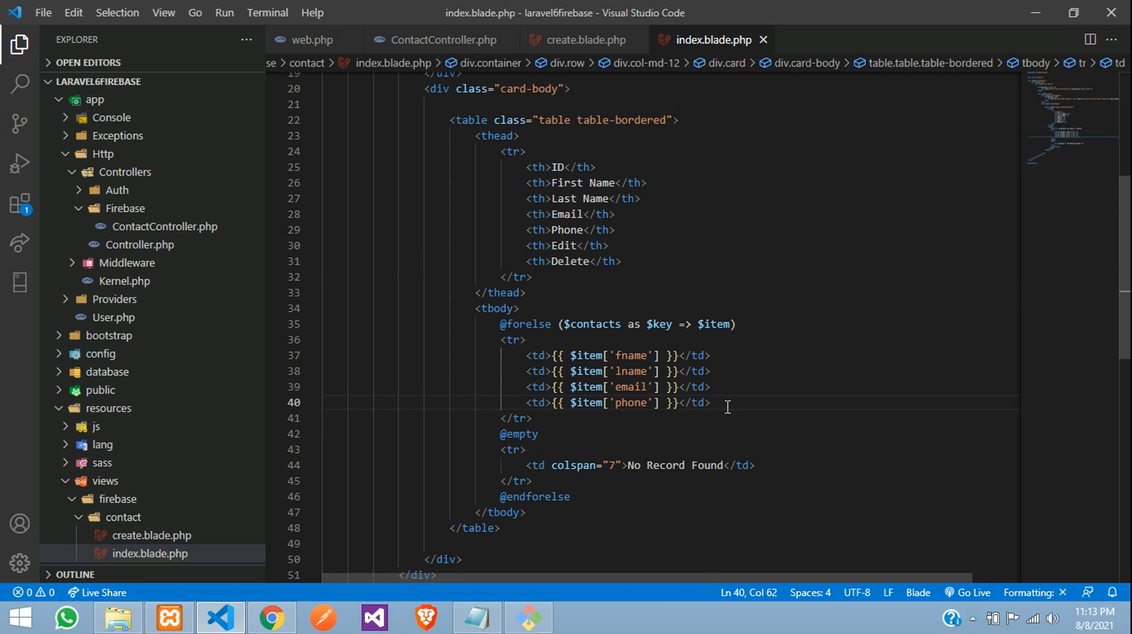
key(shift+alt+Down)
key(Left)
key(Left)
key(Left)
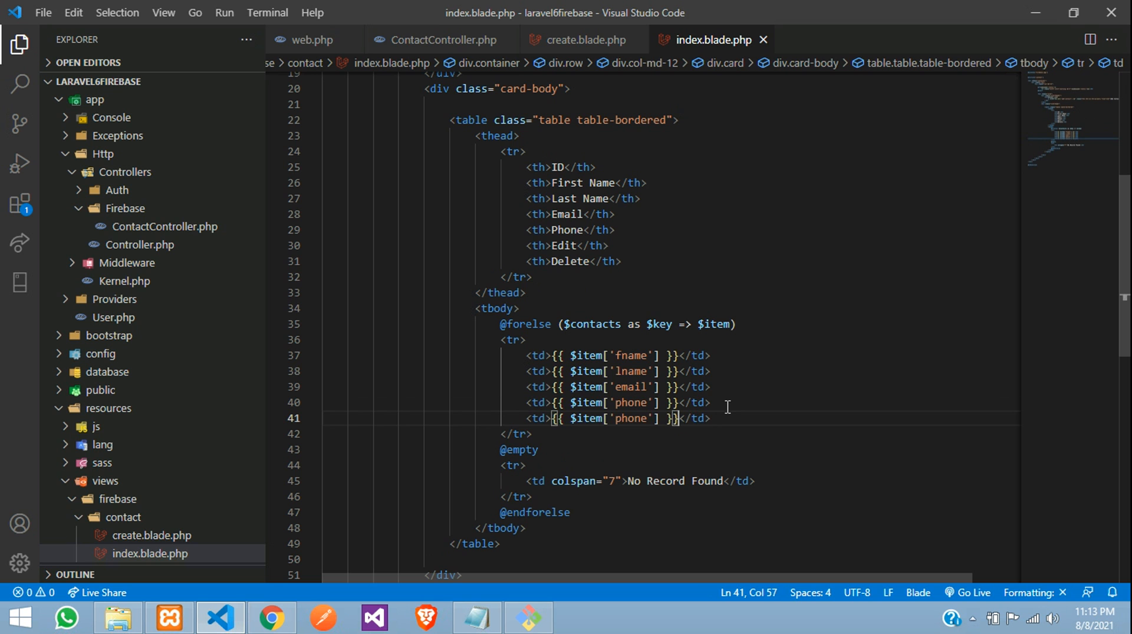
key(ctrl+shift+Left)
key(ctrl+shift+Left)
key(ctrl+shift+Left)
key(ctrl+shift+Left)
key(ctrl+shift+Left)
key(ctrl+shift+Left)
key(ctrl+shift+Left)
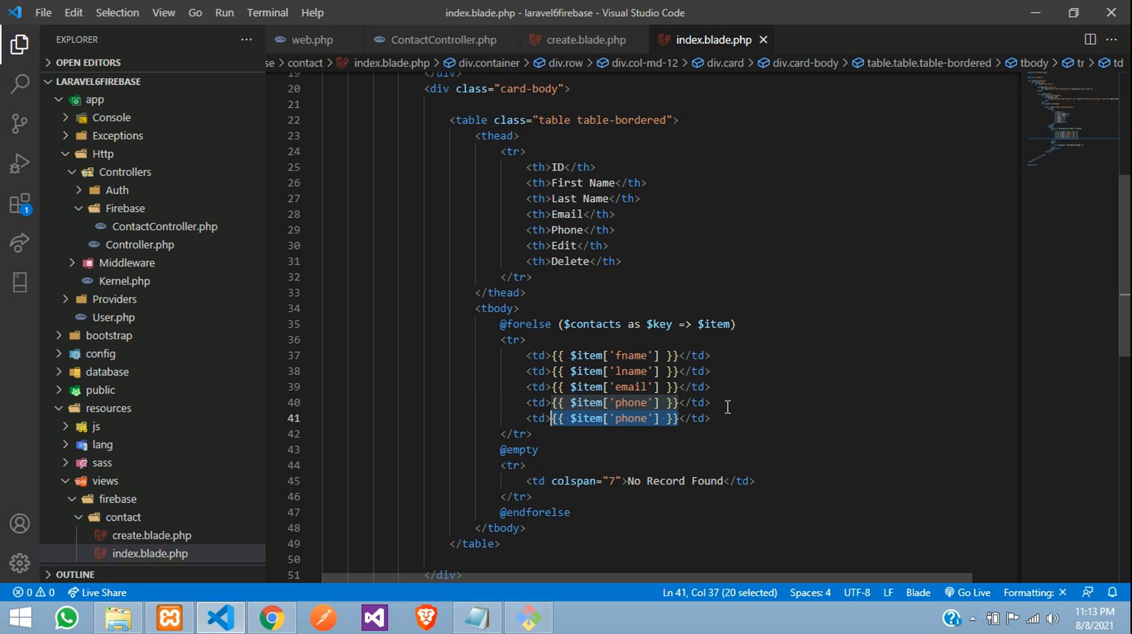
text(a)
Add an 'Edit' link with btn btn-sm btn-success and a duplicated 'Delete' link with btn-danger
key(Tab)
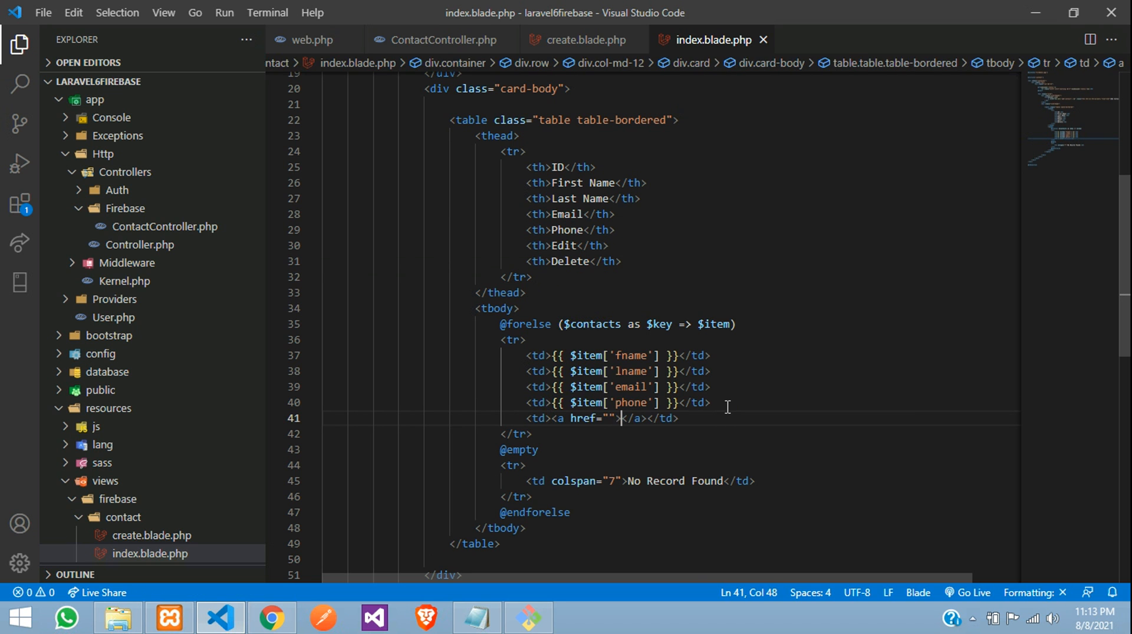
key(Tab)
text(Edit)
text( class)
key(Tab)
text(btn btn-sm b)
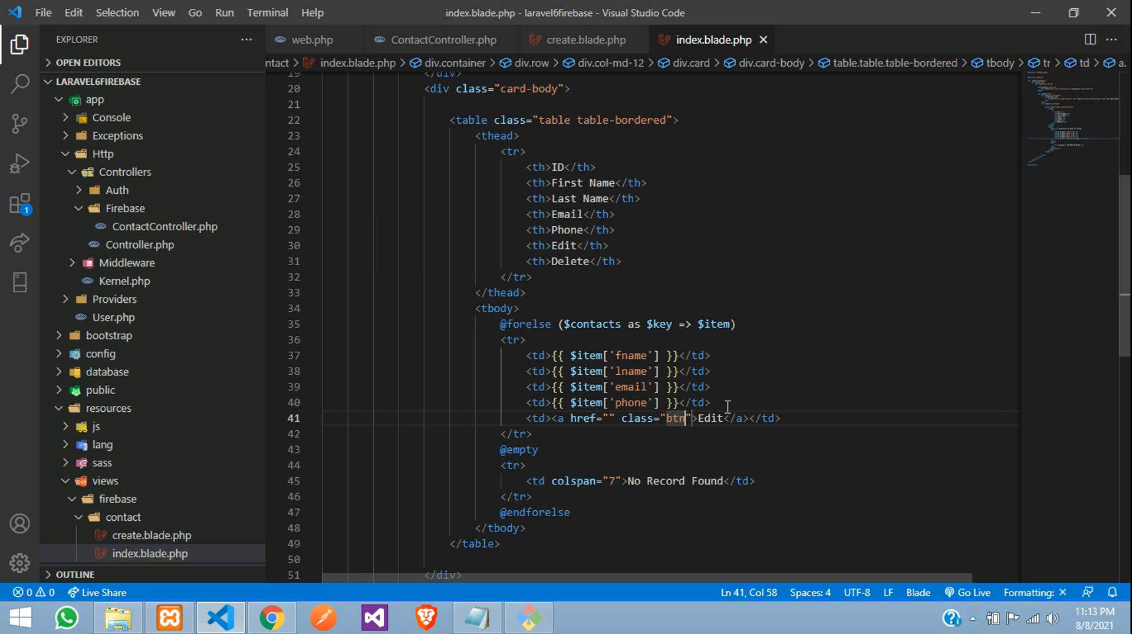
text(tn-success)
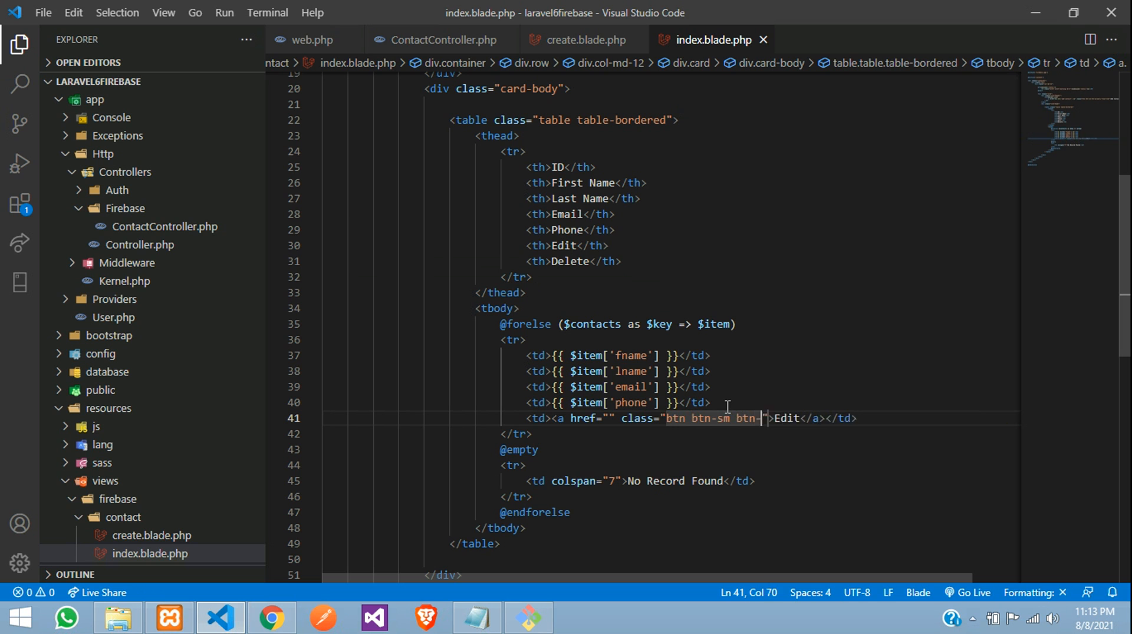
key(Right)
key(Right)
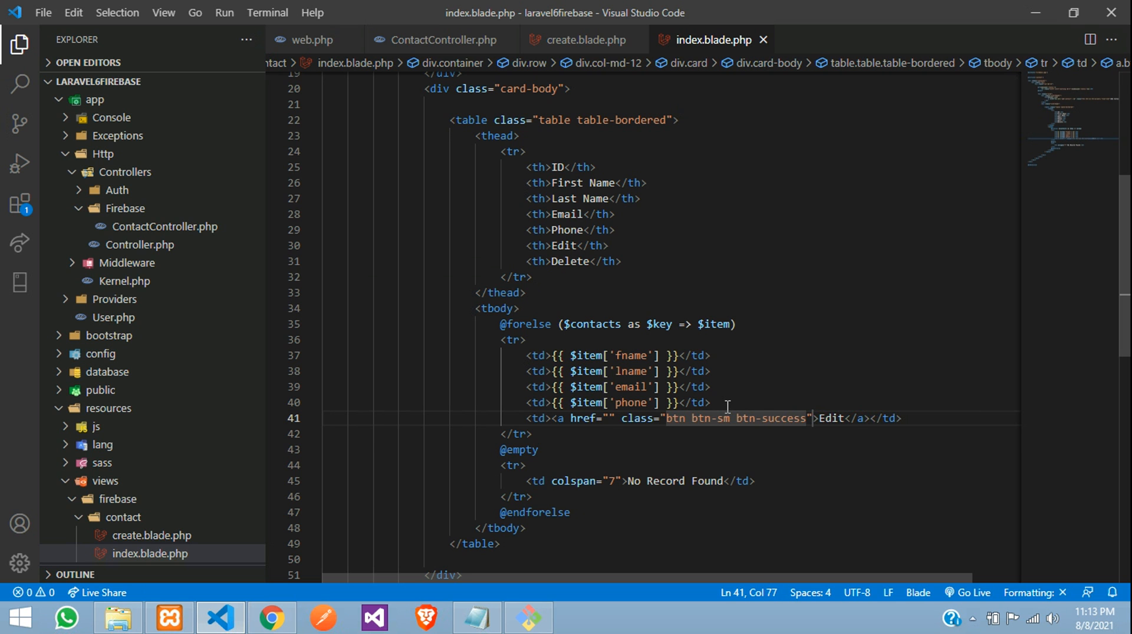
key(shift+alt+Down)
key(ctrl+shift+Left)
text(<td><a href="" class="btn btn-sm btn-dan">Edit</a></td>)
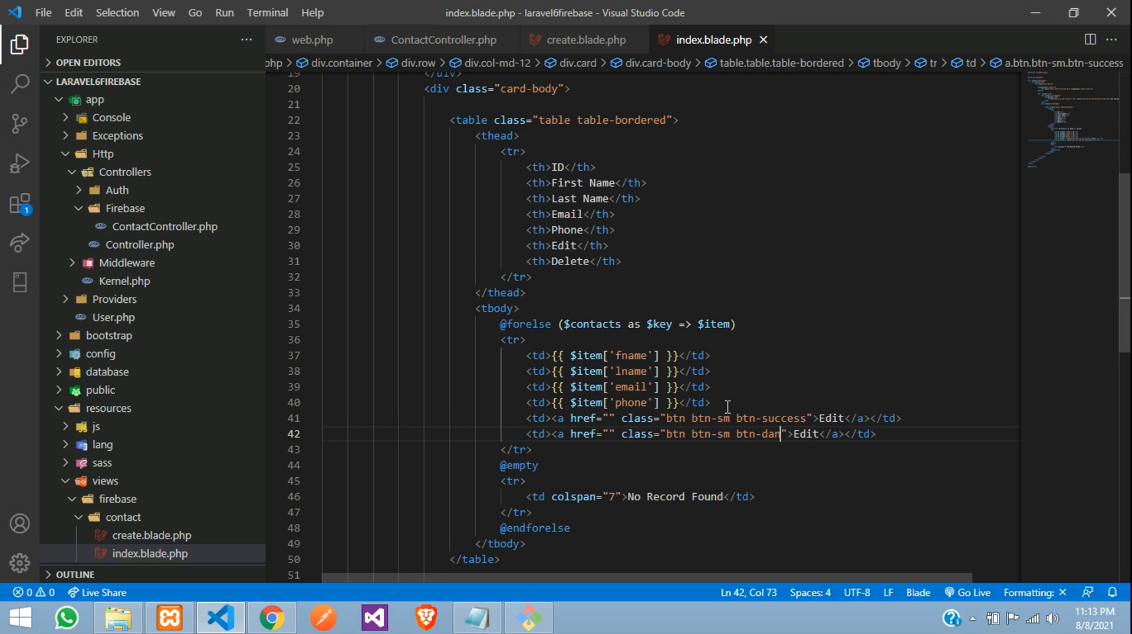
text(danger)
key(Right)
key(Right)
key(ctrl+shift+Right)
text(Delete)
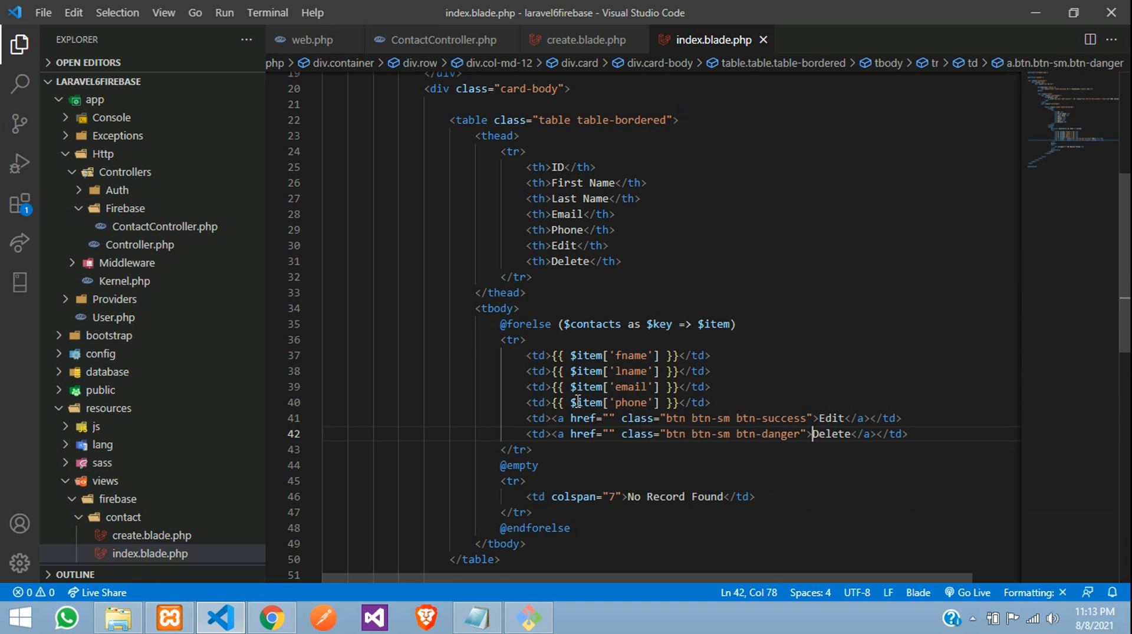
Add a first cell printing {{ $key }} before the field cells, then switch to the browser
click(710, 354)
key(shift+alt+Down)
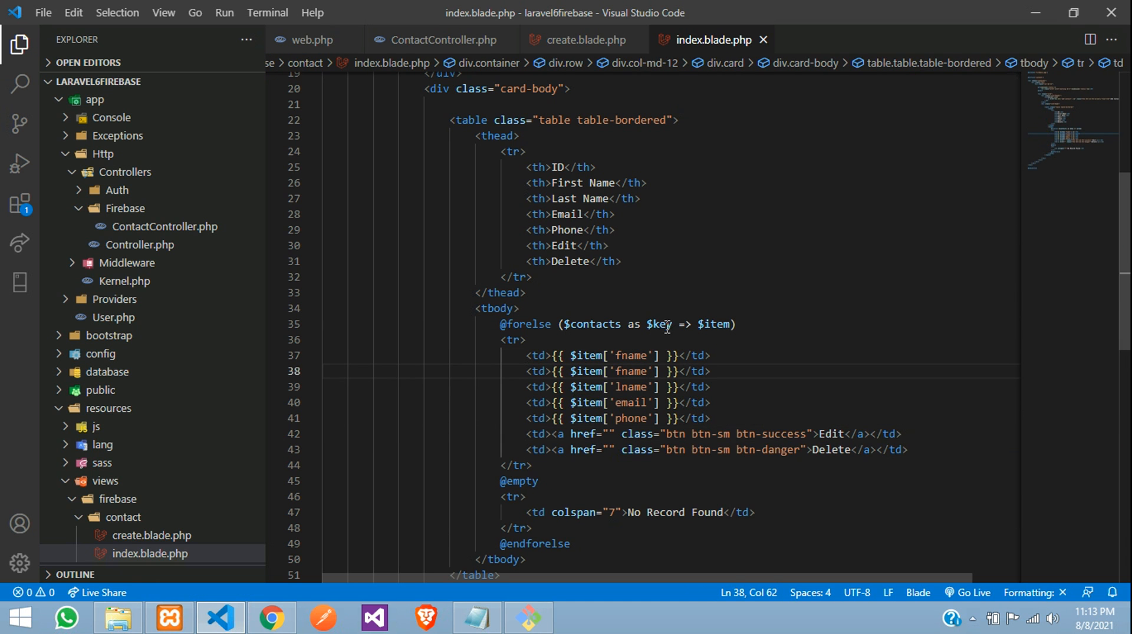
double_click(661, 324)
double_click(715, 324)
drag(570, 355, 660, 355)
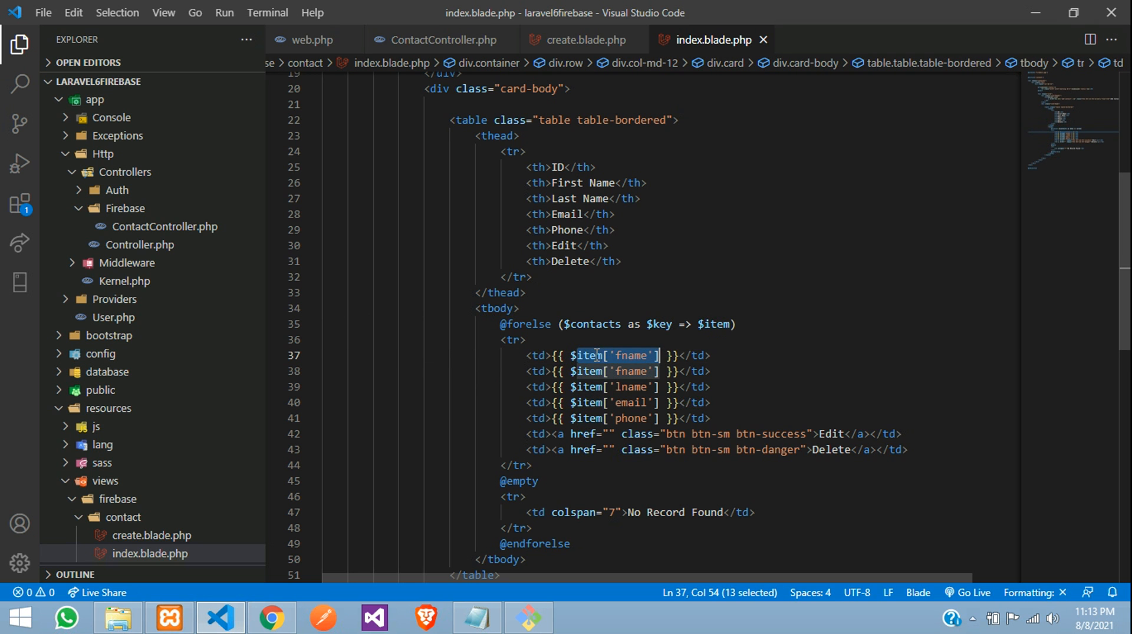
text($key)
click(572, 355)
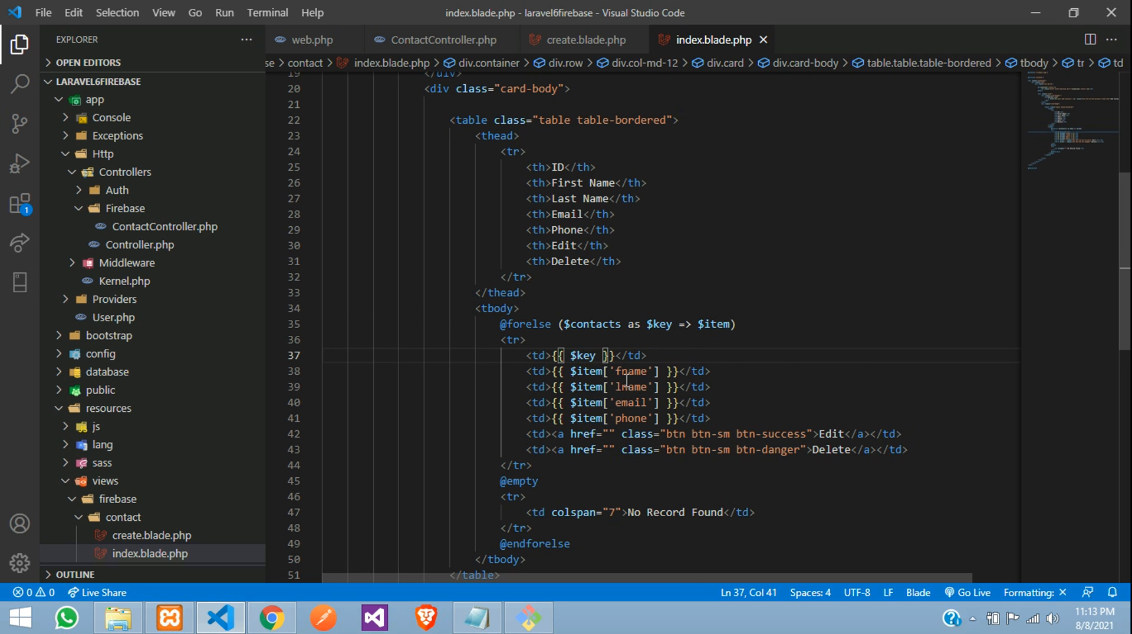
scroll(635, 381, down, 1)
click(599, 439)
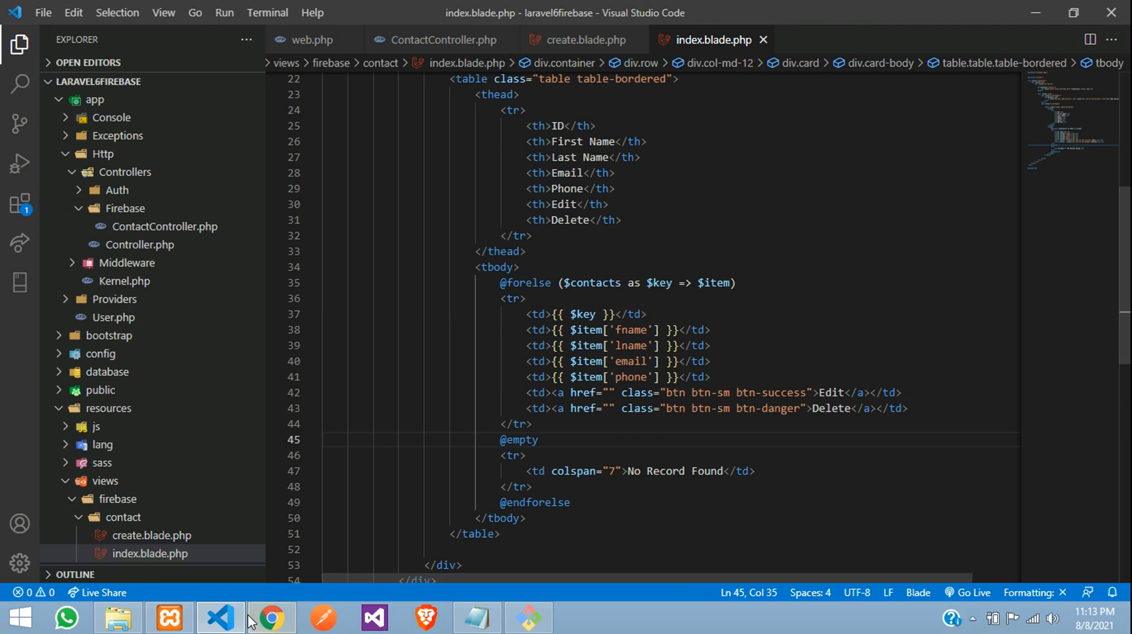
click(271, 618)
Reload the localhost Contact List, inspect the long Firebase key IDs and fields, then return to VS Code
click(89, 13)
click(271, 42)
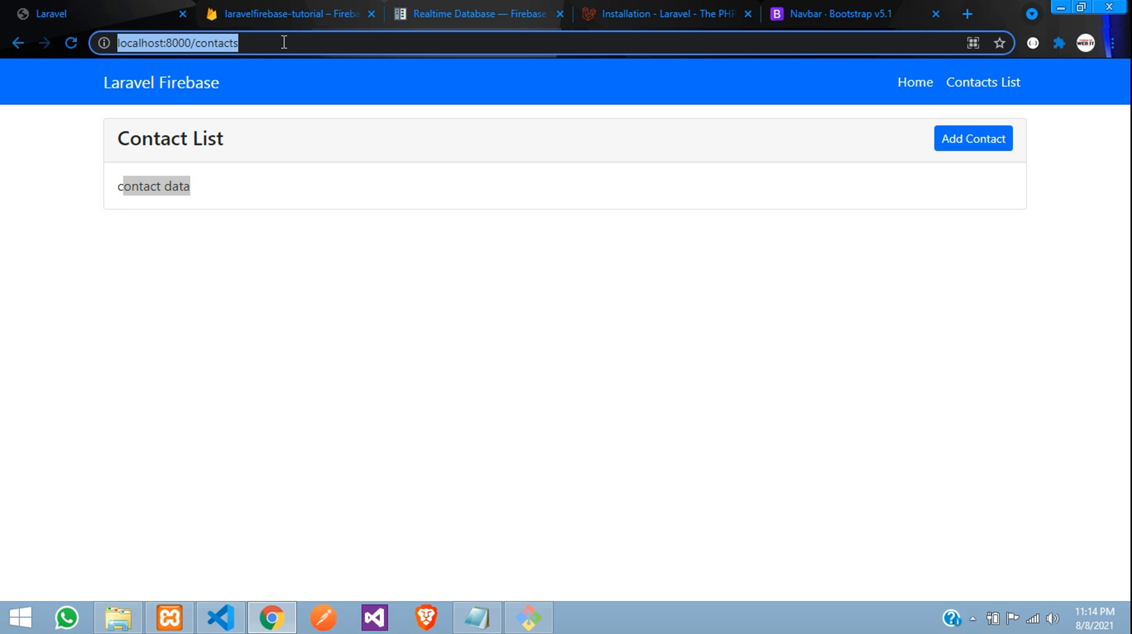
key(Return)
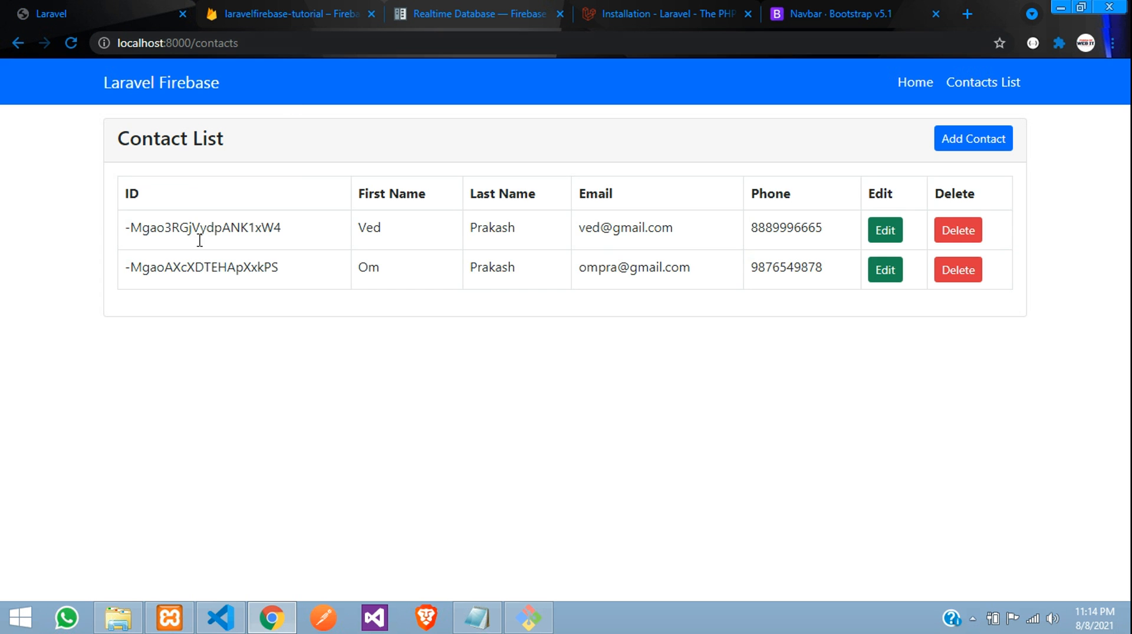
drag(132, 227, 253, 232)
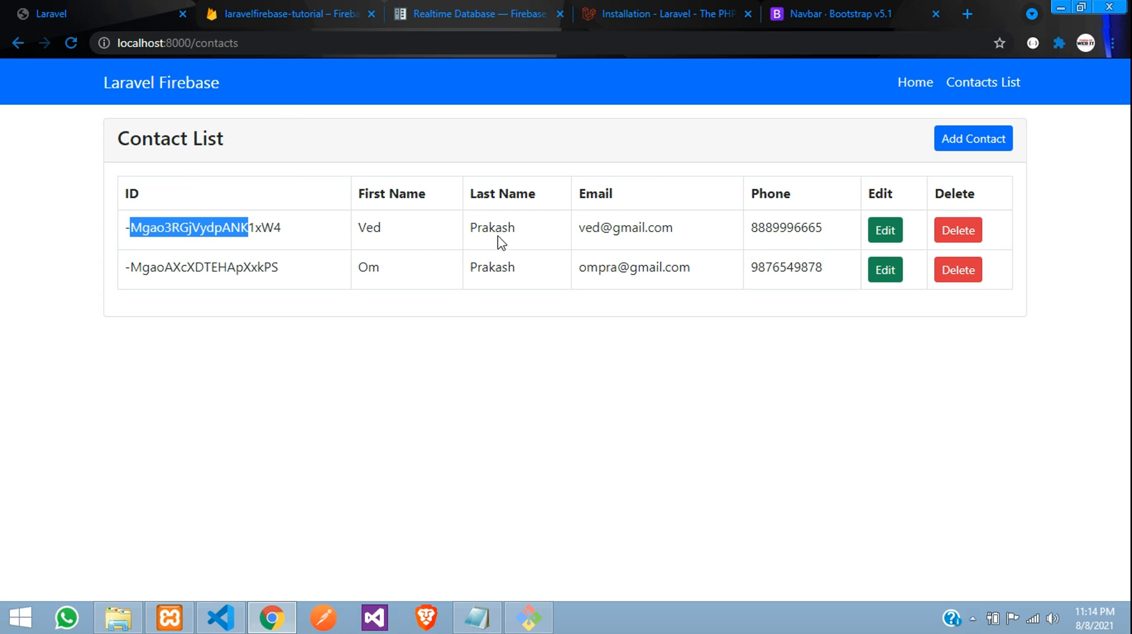
drag(398, 230, 803, 250)
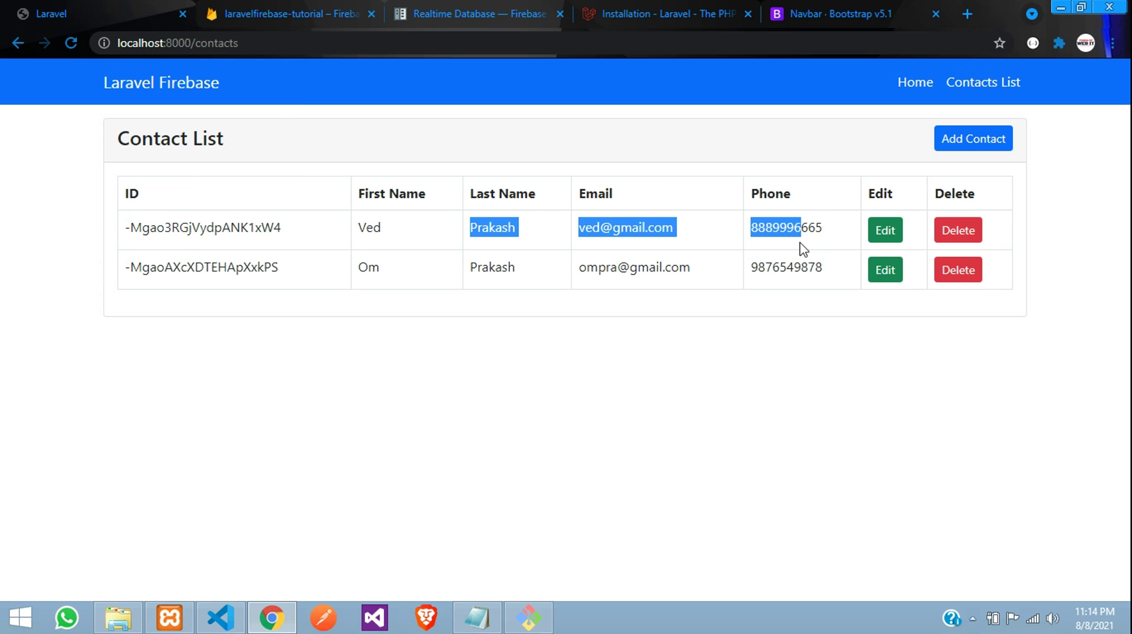
double_click(168, 227)
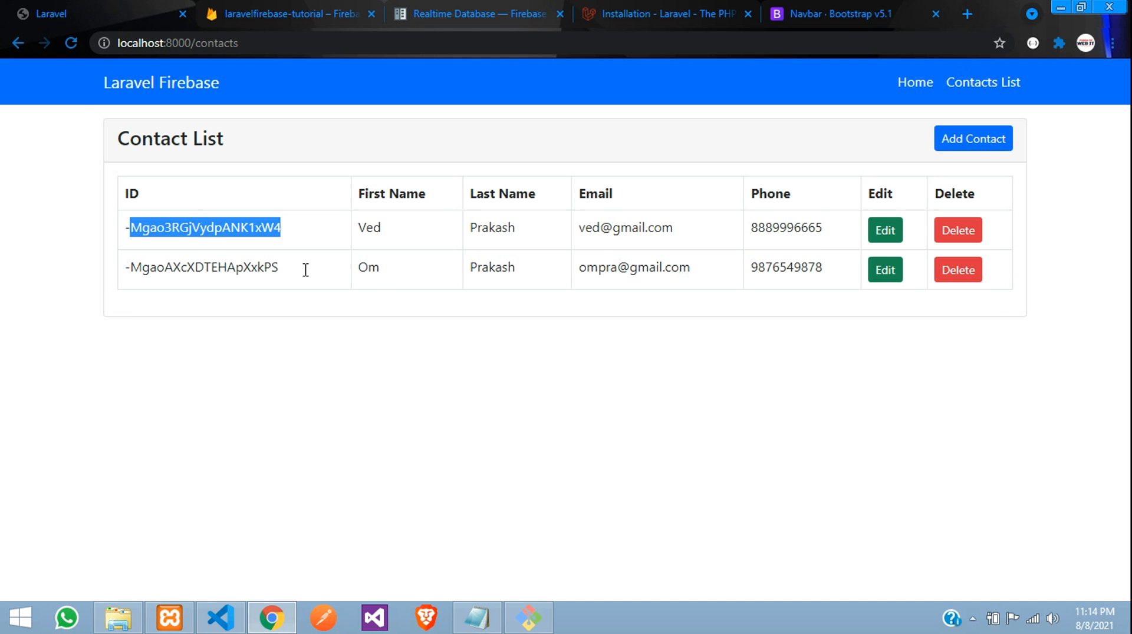
key(alt+Tab)
Replace {{ $key }} in the ID cell with the counter {{ $i }}
click(605, 314)
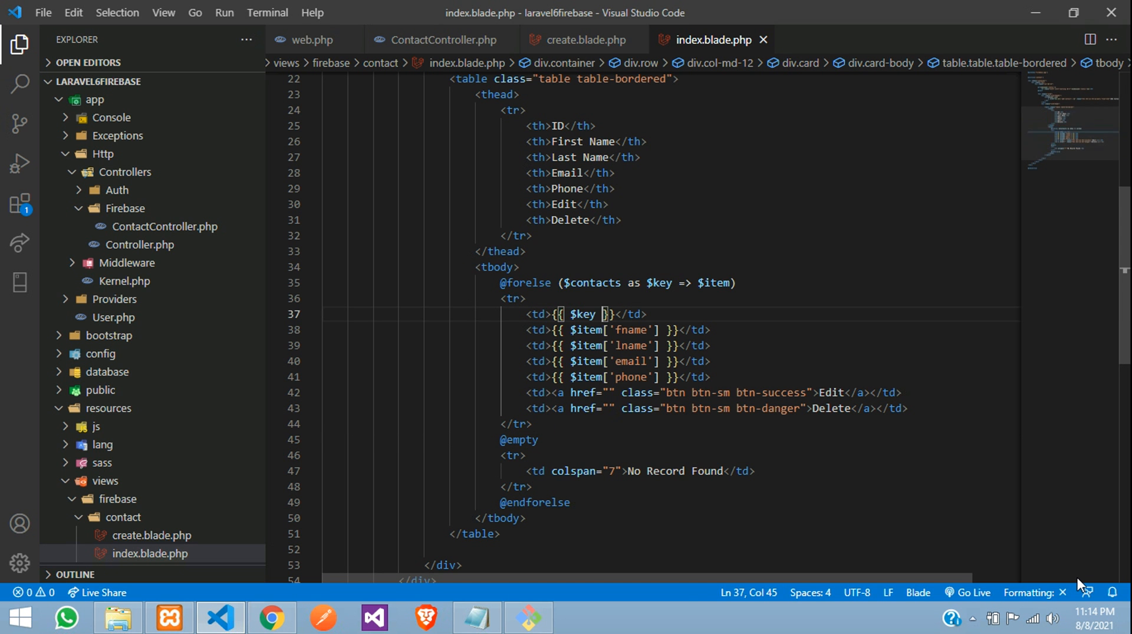
key(BackSpace)
key(ctrl+shift+Left)
key(BackSpace)
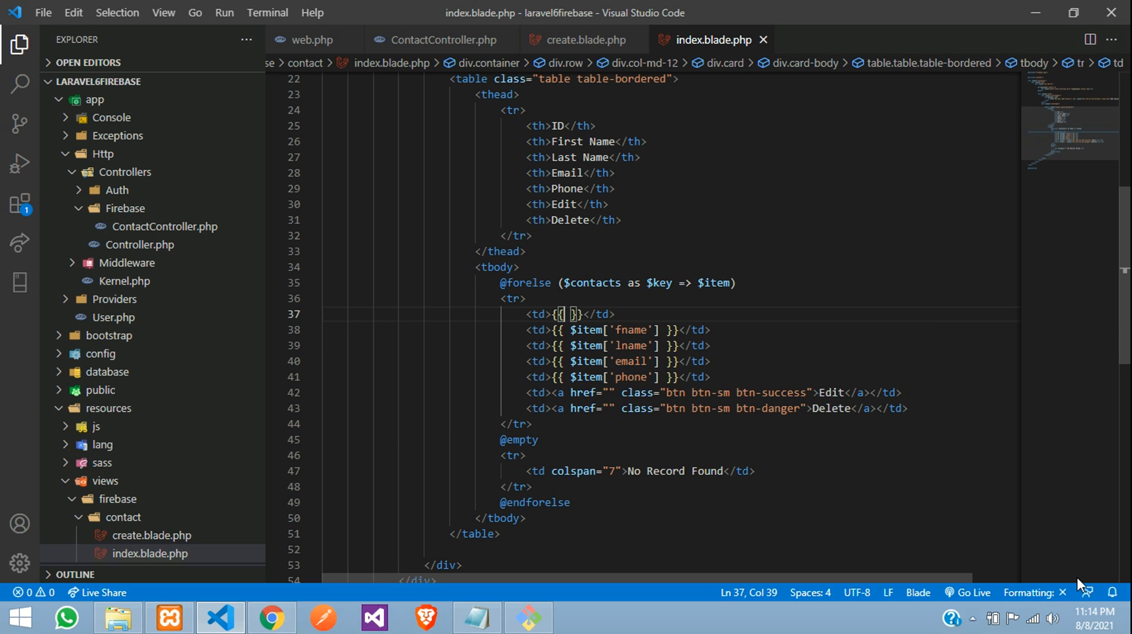
text($i)
key(Escape)
key(ctrl+shift+Left)
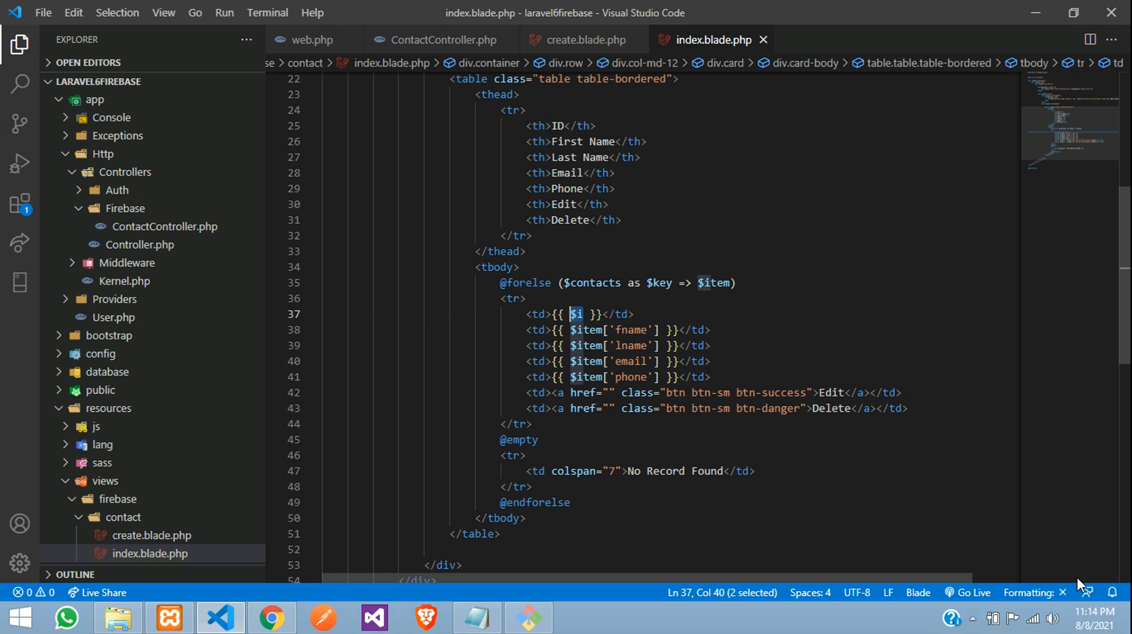
key(Up)
key(Up)
key(Up)
key(End)
key(Return)
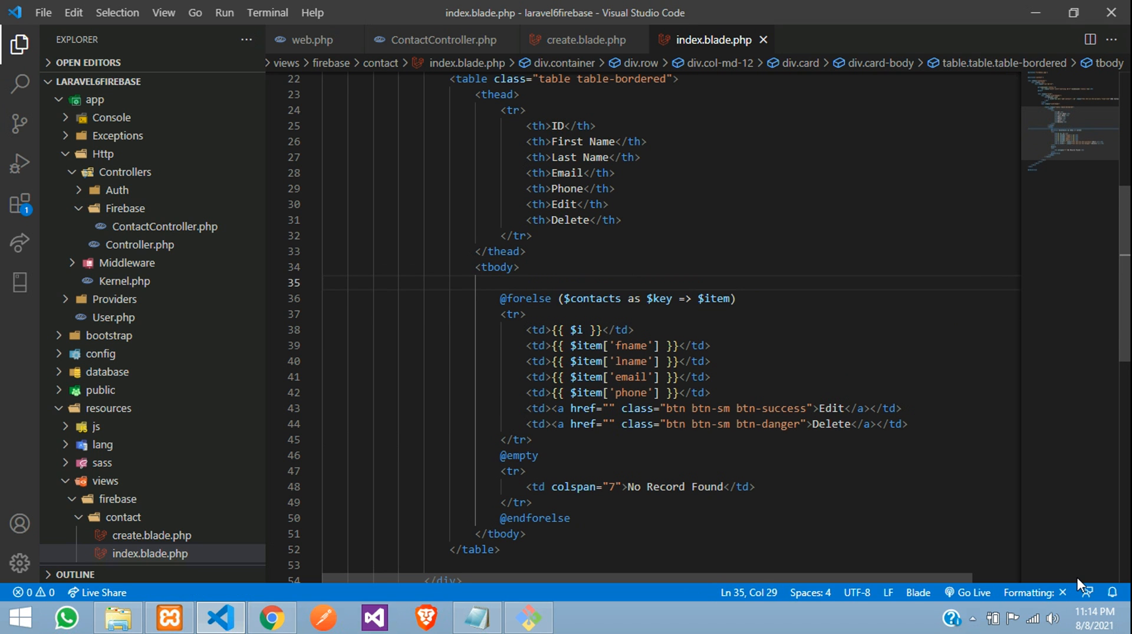
text(php )
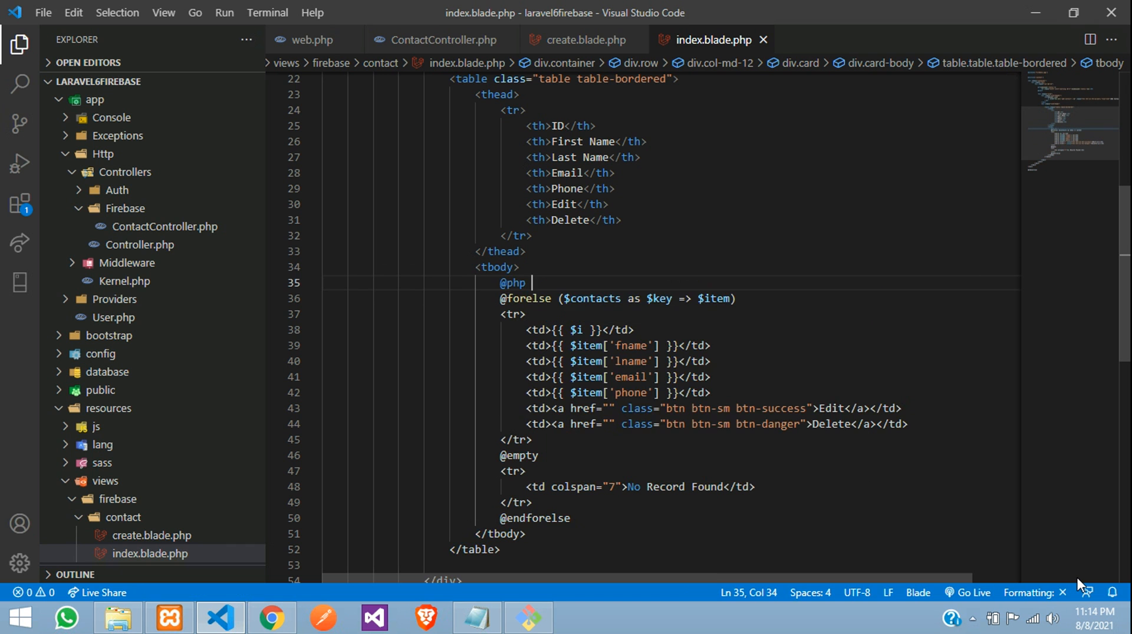
text(@endp)
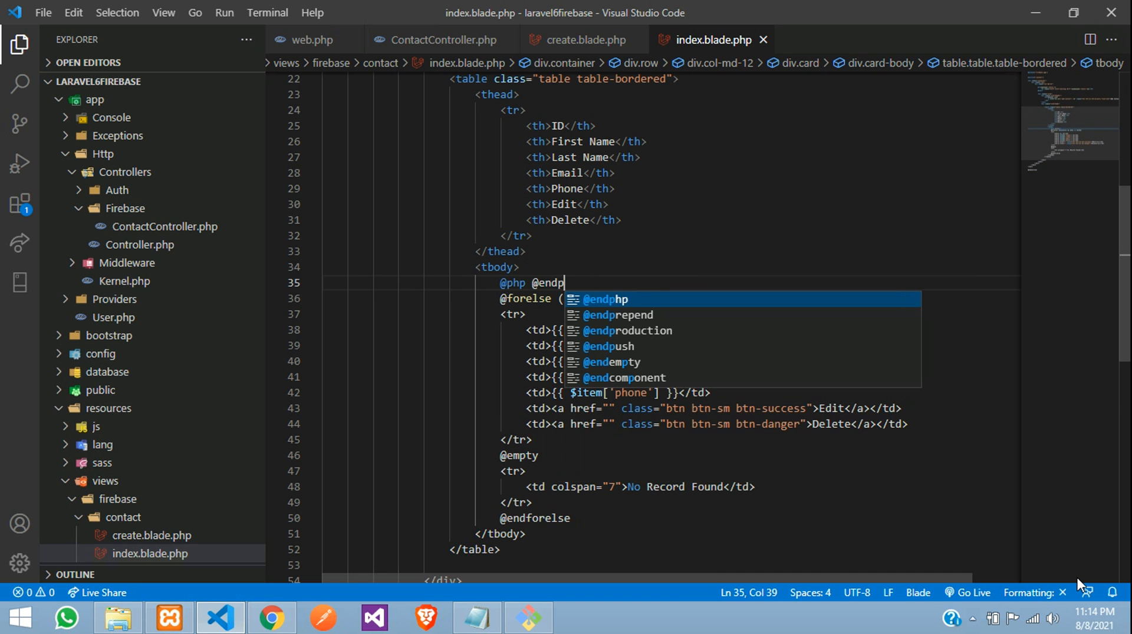
key(Return)
key(ctrl+Left)
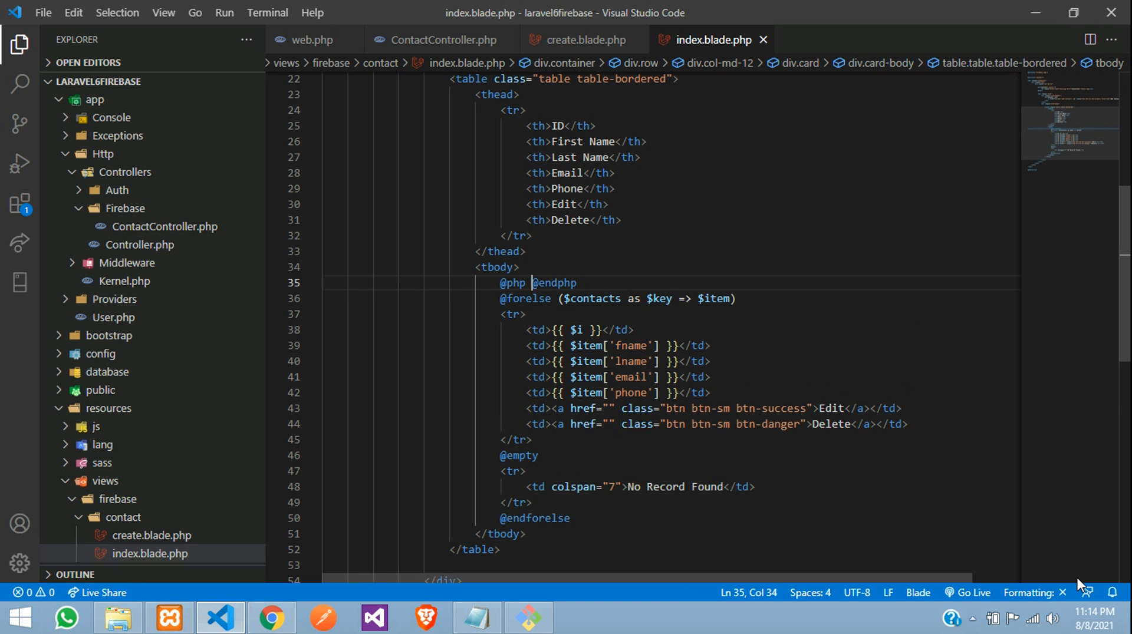
text($i=1;)
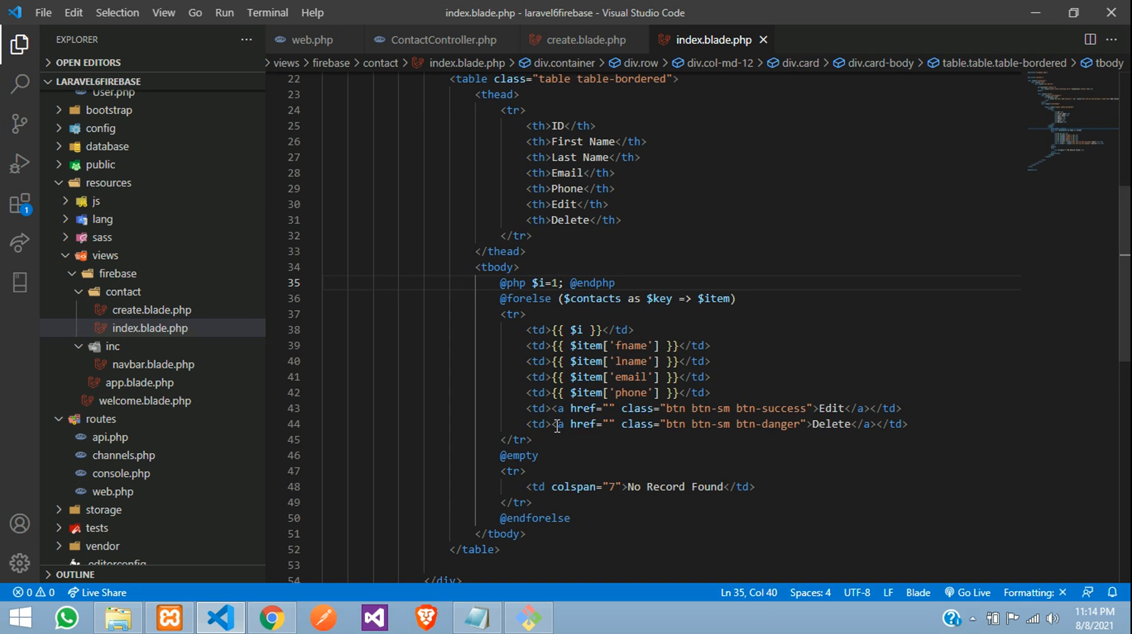
scroll(557, 426, down, 2)
Reload the page, see both IDs show 1, and change the cell to {{ $i++ }}
click(271, 618)
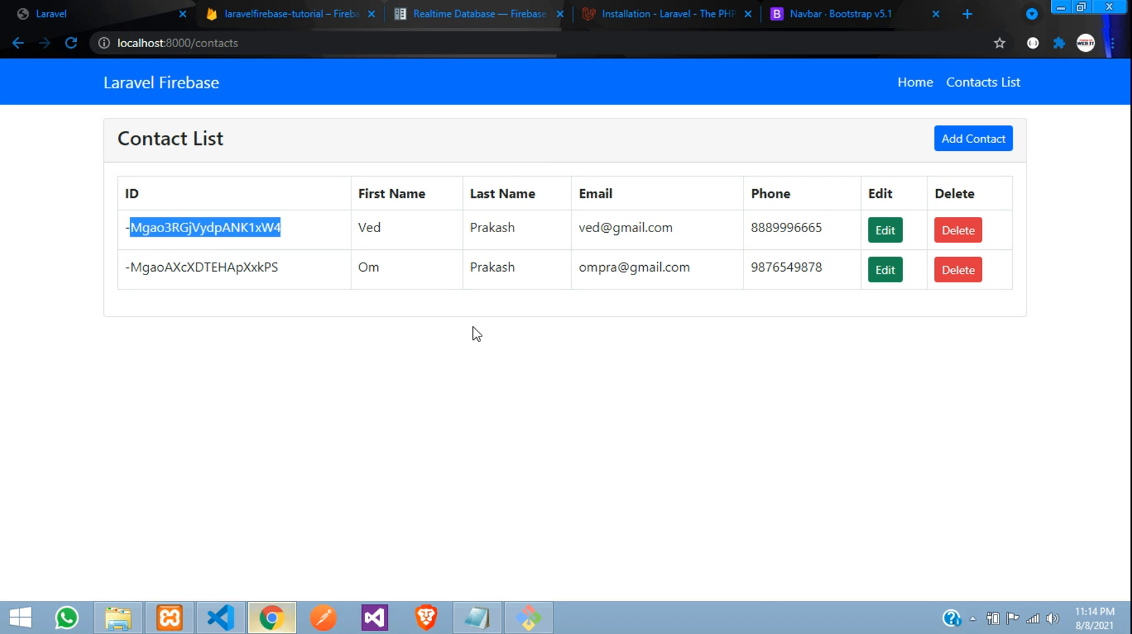
key(F5)
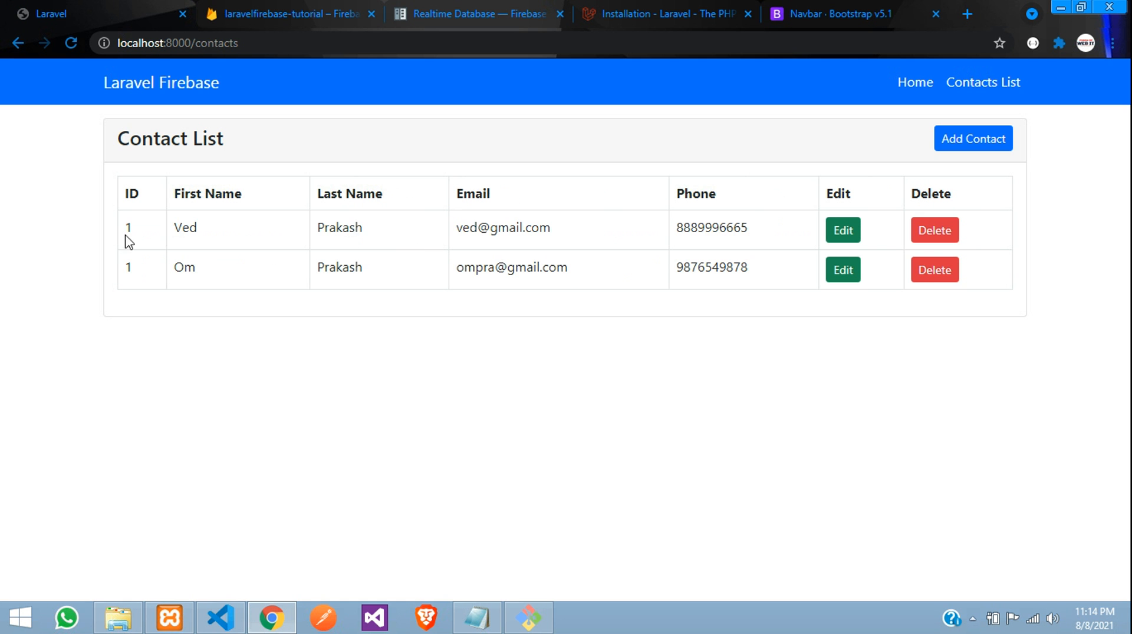
double_click(128, 268)
click(222, 618)
click(583, 248)
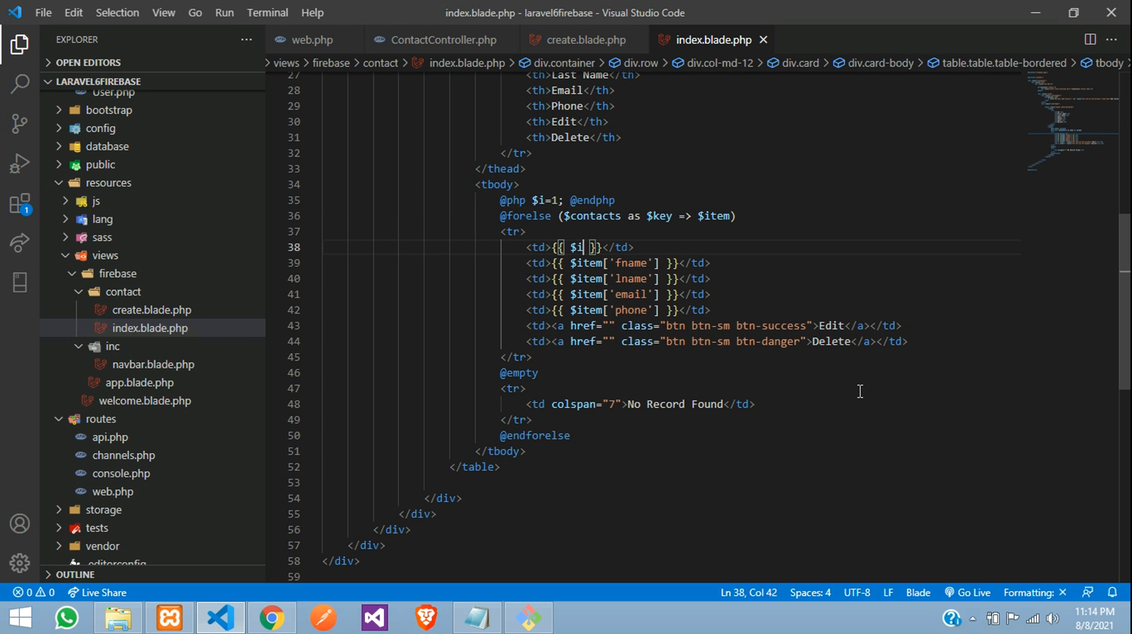
text(++)
key(End)
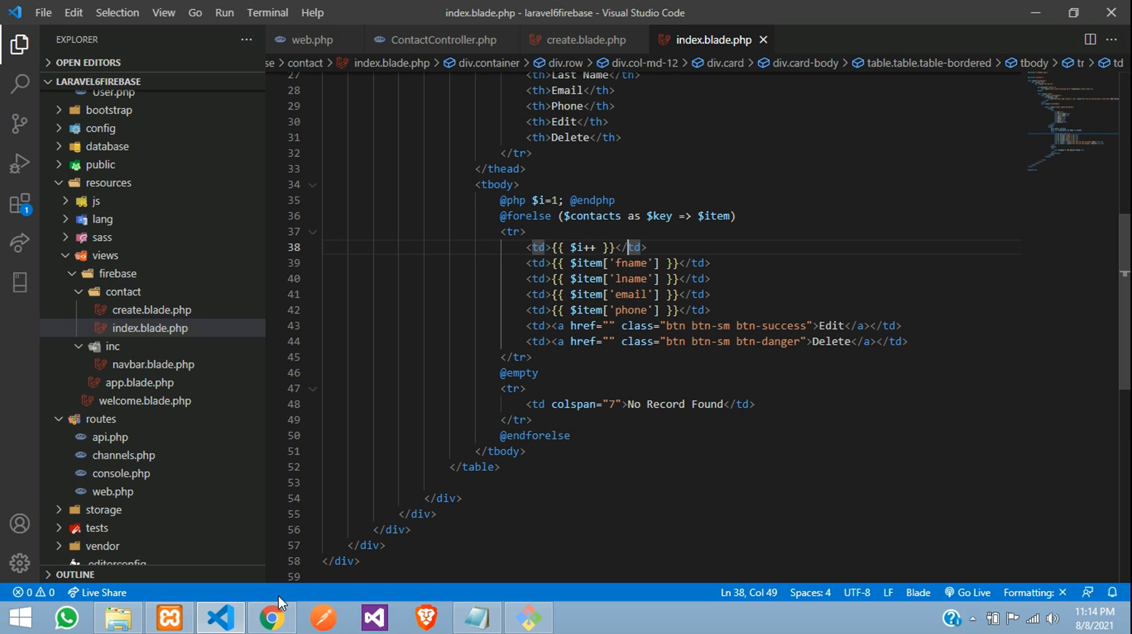
Reload the Contact List showing rows numbered 1 and 2, then start Add Contact
click(272, 618)
key(F5)
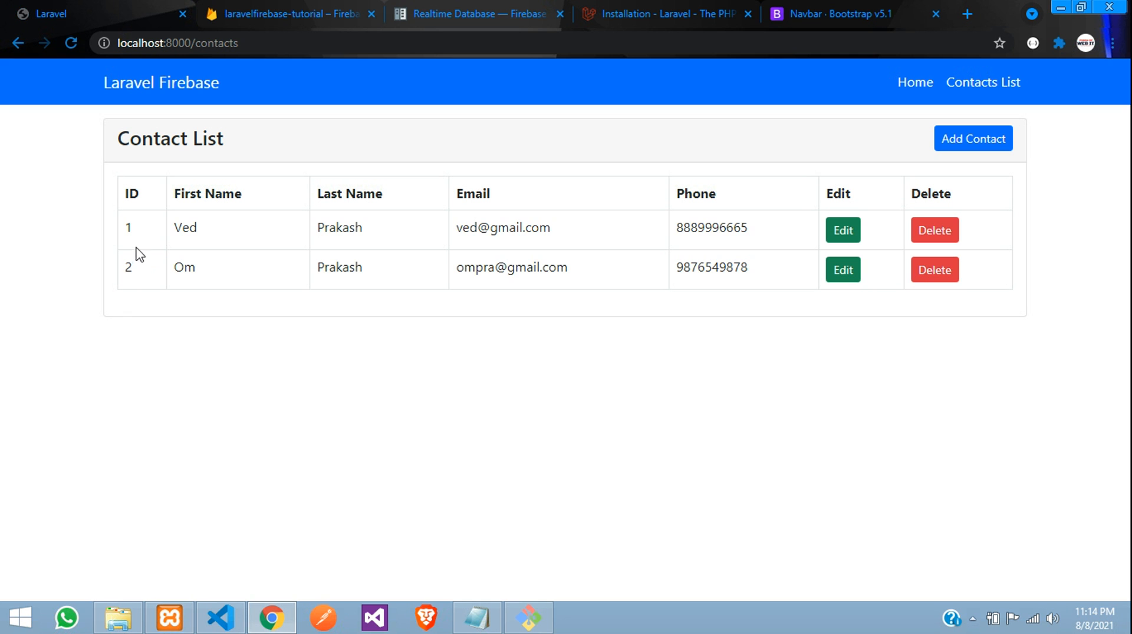
drag(124, 227, 142, 274)
click(142, 280)
click(964, 139)
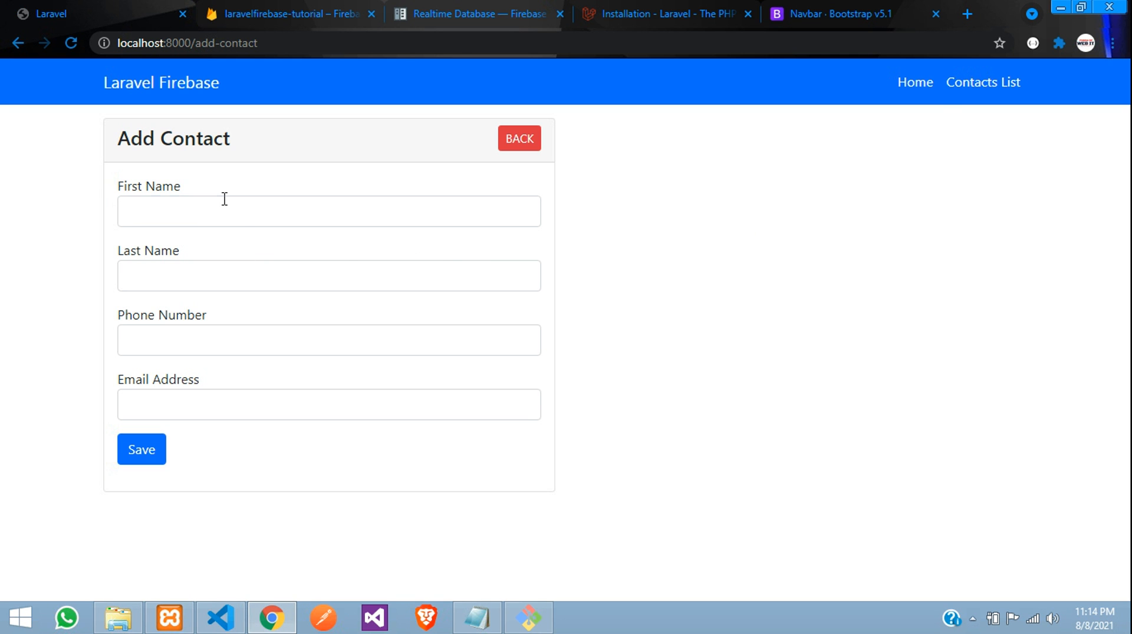
click(224, 209)
text(Nare)
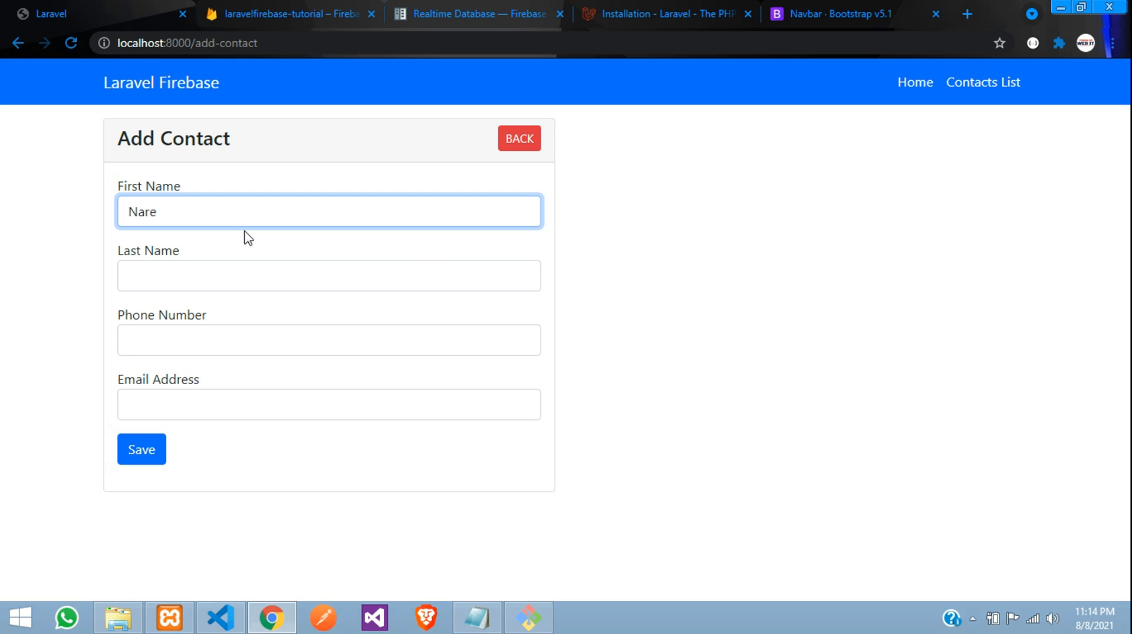
text(ndra)
key(Tab)
text(M)
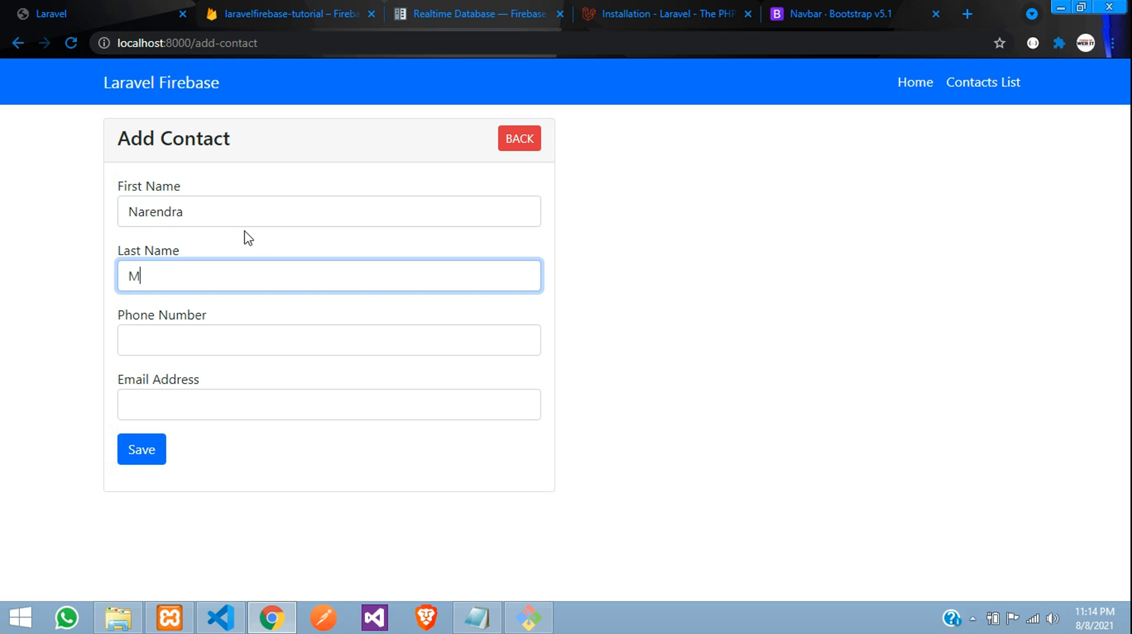
key(BackSpace)
text(i)
key(Tab)
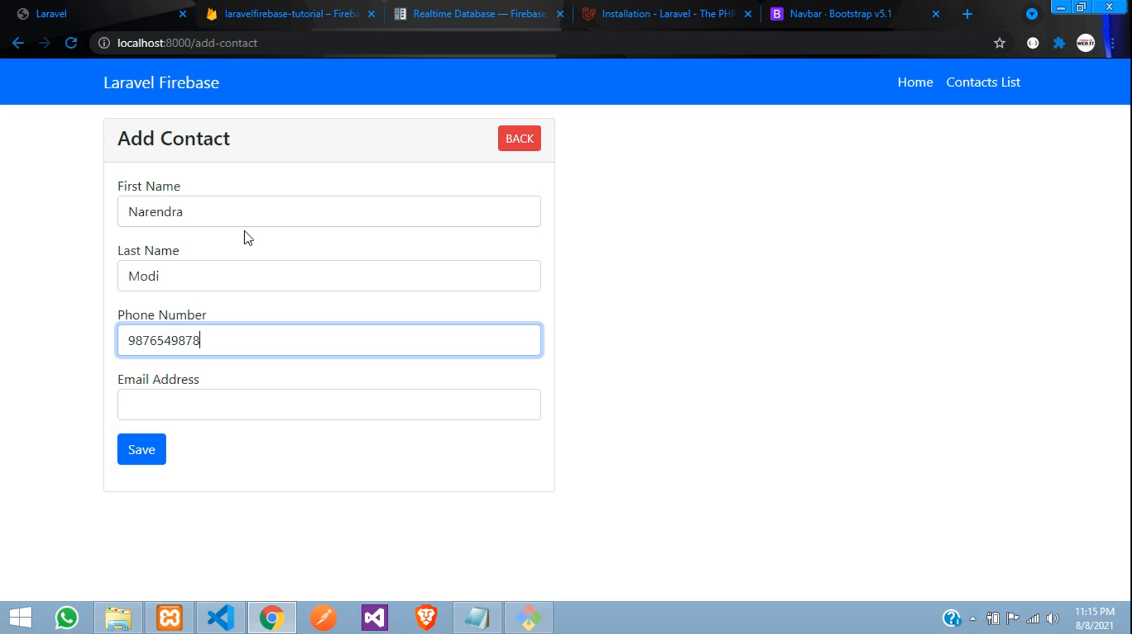
key(Tab)
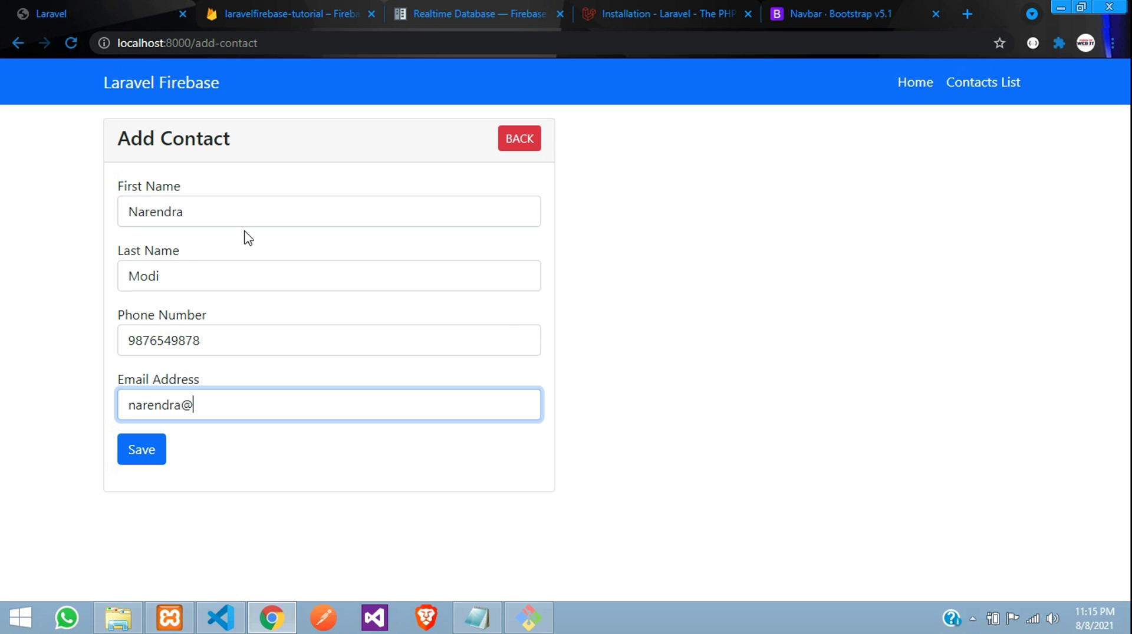
key(Tab)
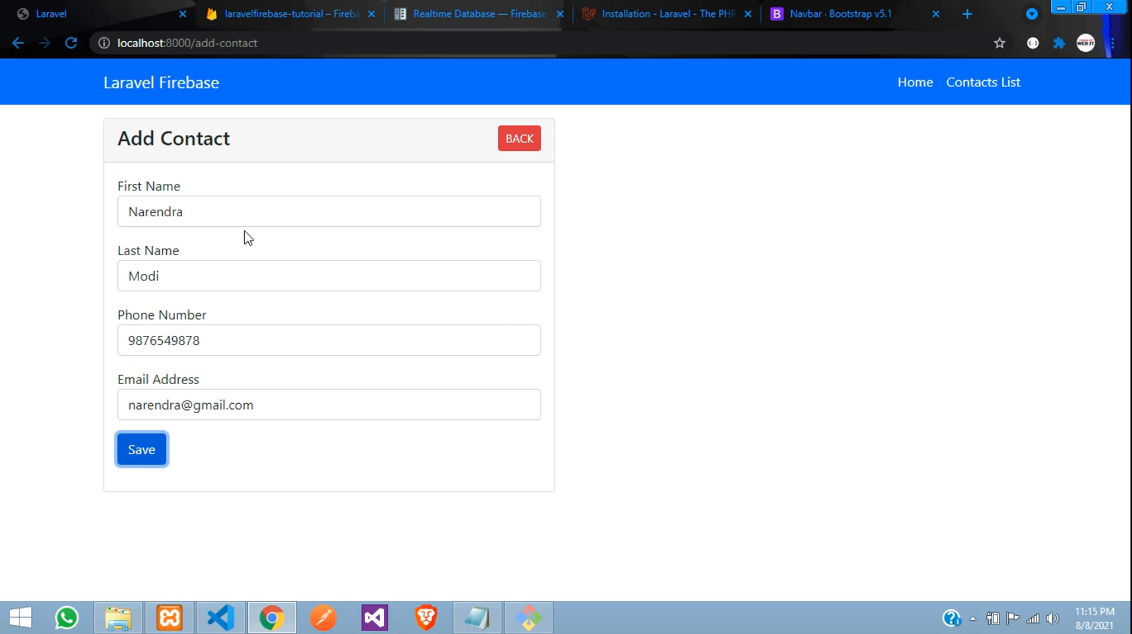
click(142, 450)
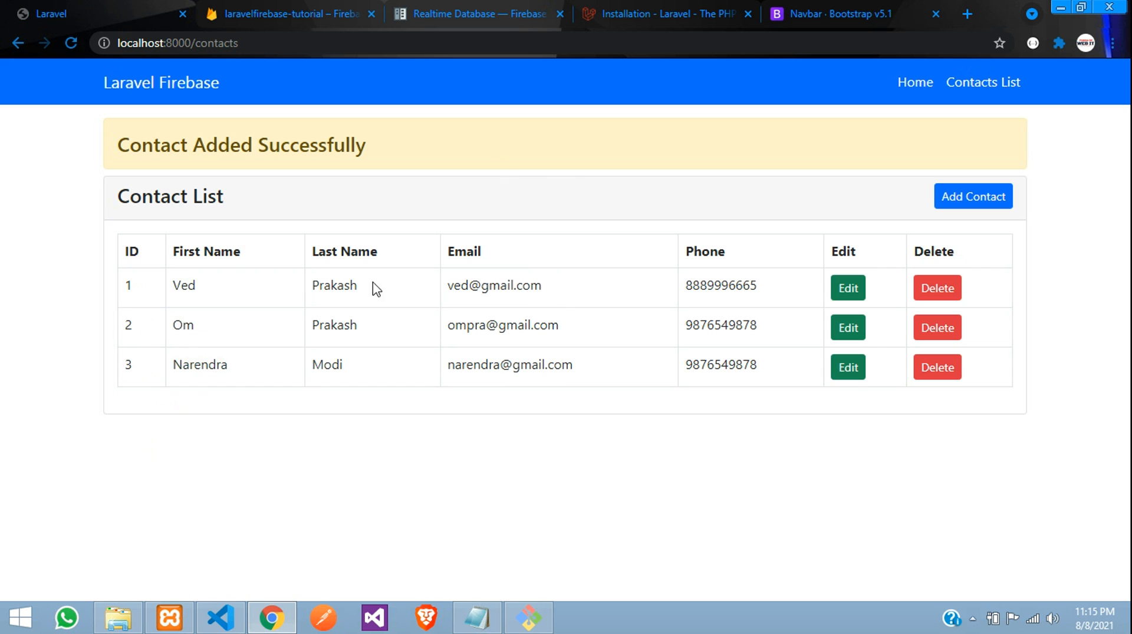
Inspect row 3's ID and phone number, then reload the contacts page to clear the success message
drag(122, 369, 608, 371)
click(708, 366)
drag(712, 364, 767, 371)
click(768, 371)
drag(164, 266, 549, 288)
key(F5)
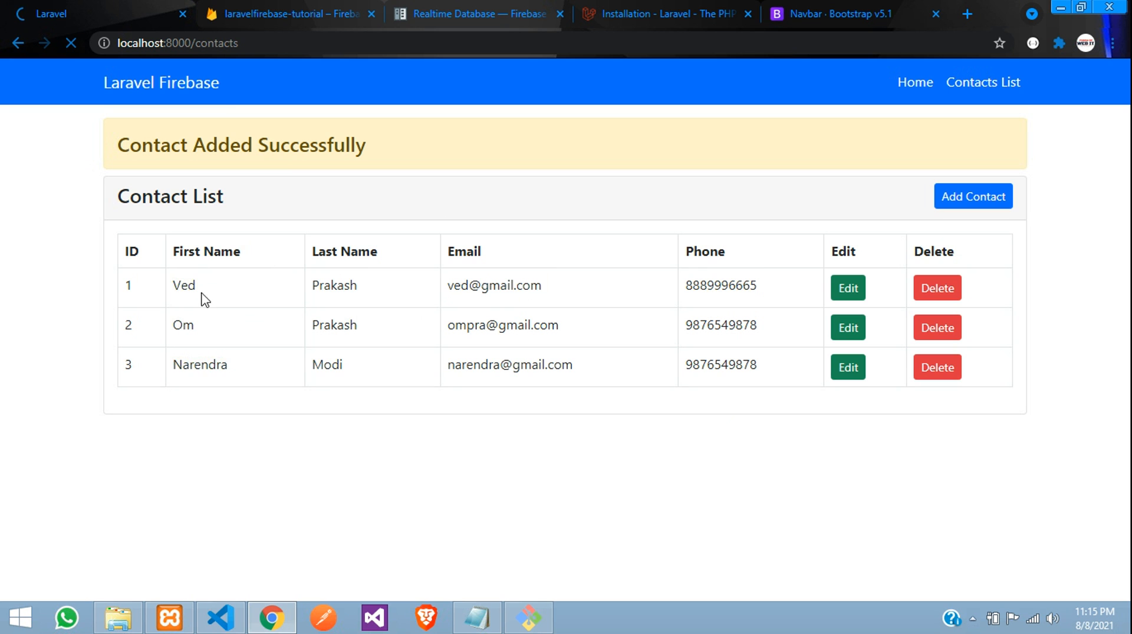